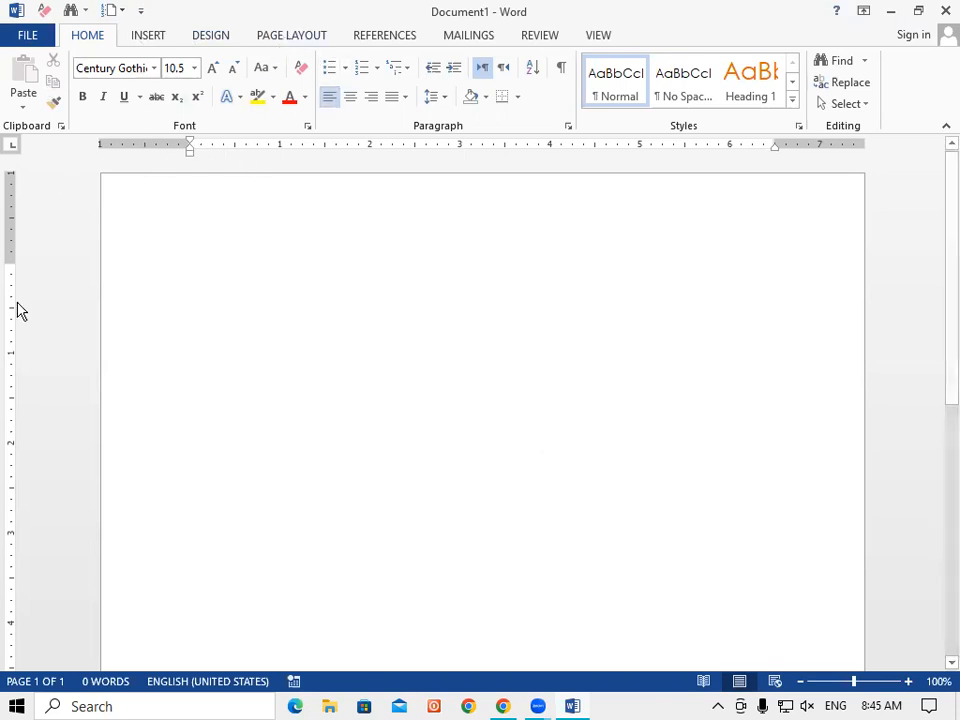
Step: Scroll the blank Document1 page back up to the top
left_click_drag(943, 214, 941, 173)
Step: Glance at the recent documents list, then return to Document1 and scroll the page
left_click(30, 36)
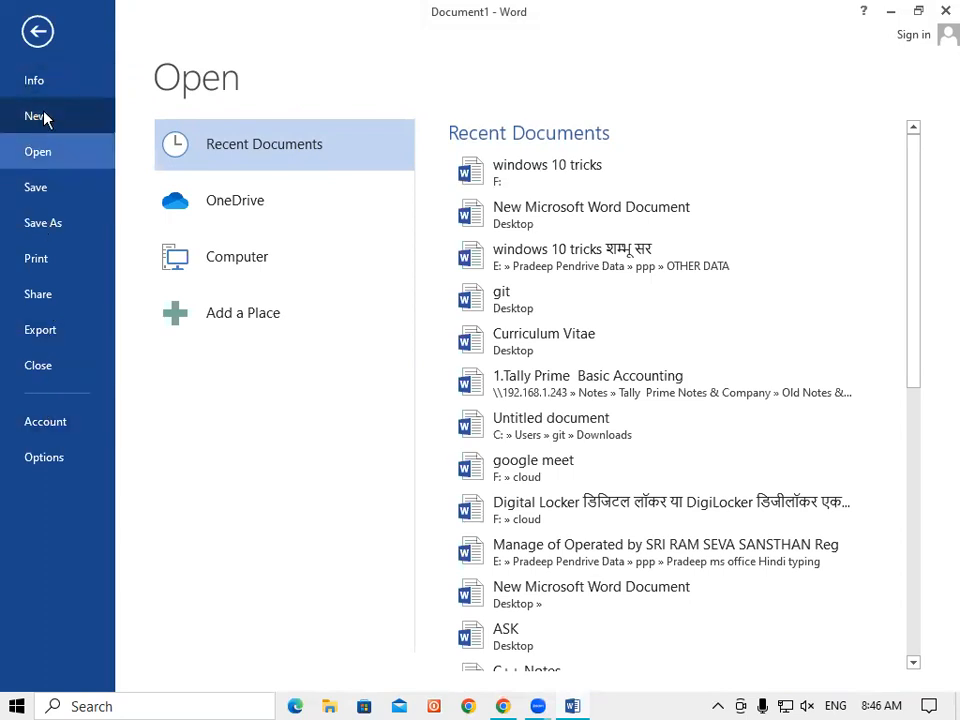
left_click(27, 30)
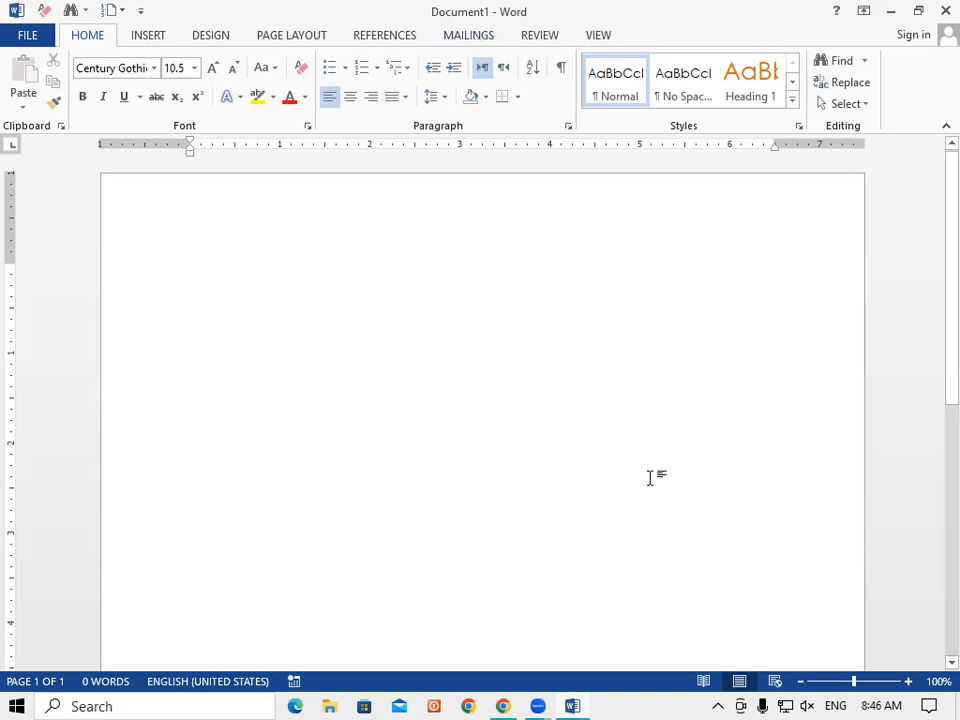
scroll(381, 494, "down", 8)
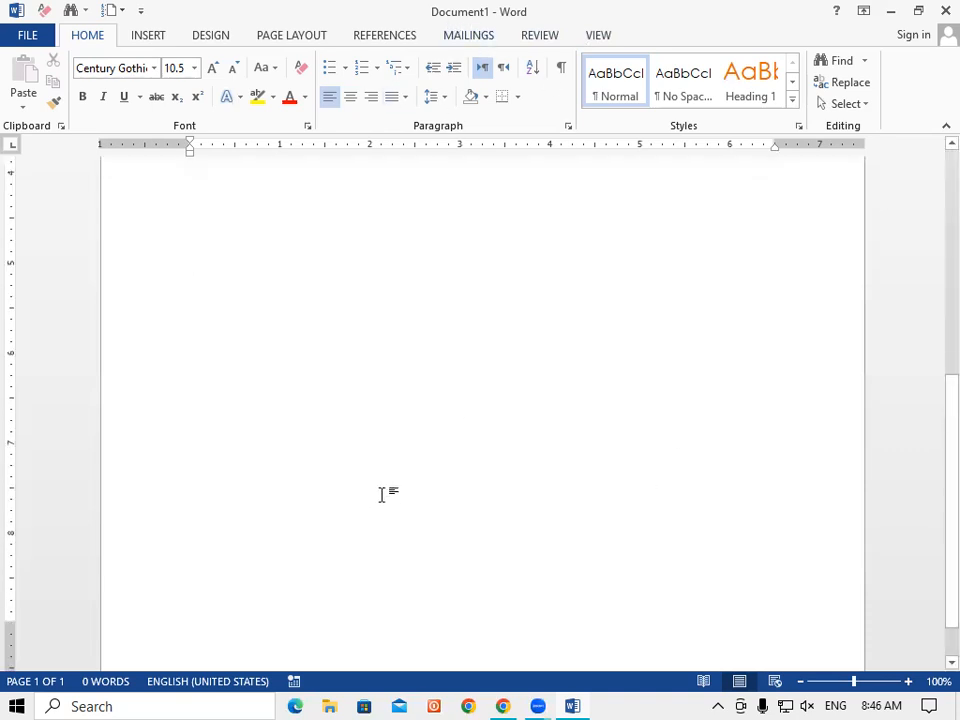
scroll(381, 494, "up", 1)
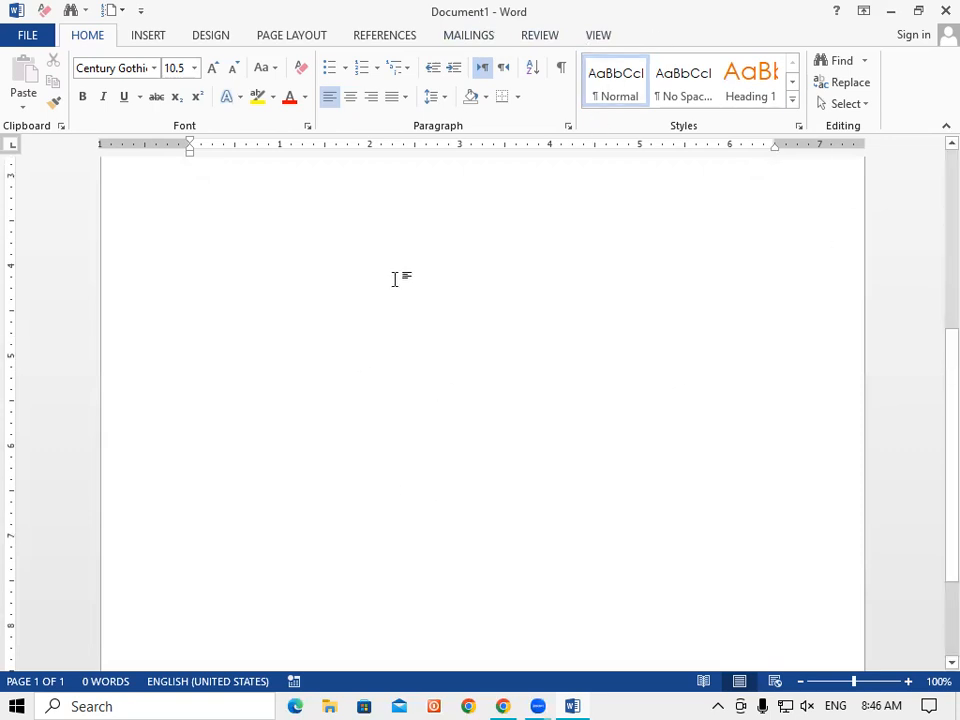
Step: Start Document2 from the Blank document template on the FILE > New page
left_click(27, 37)
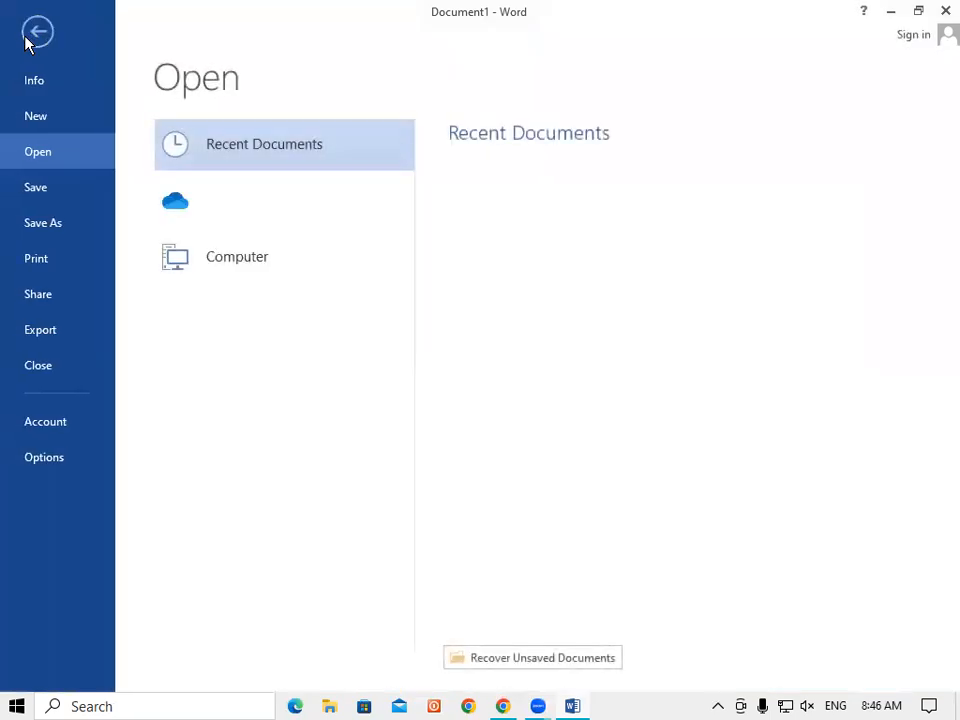
left_click(43, 118)
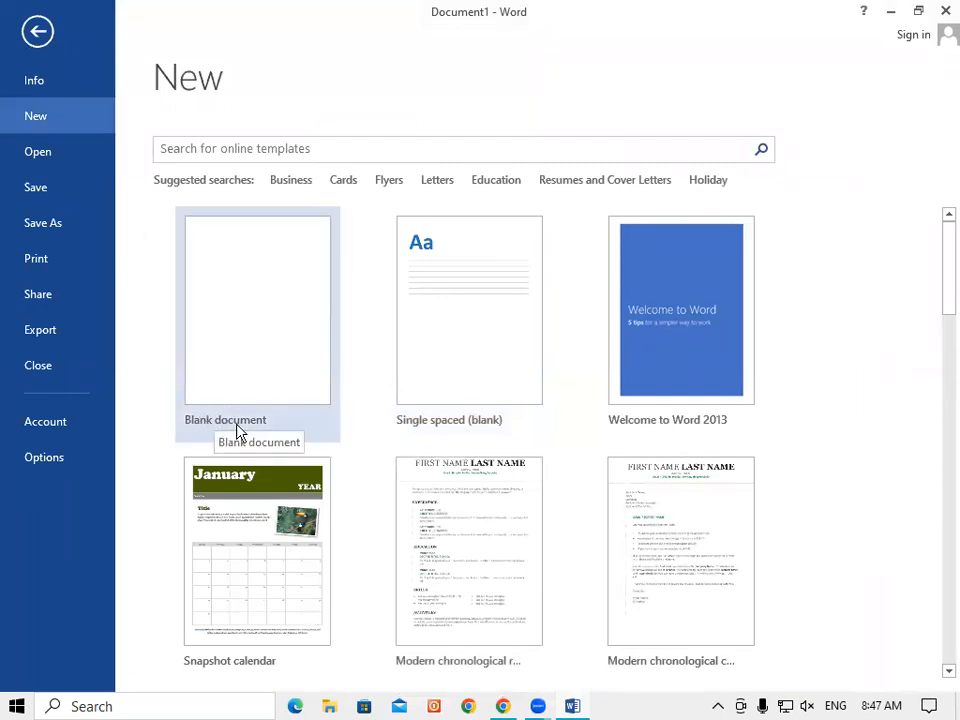
left_click(210, 323)
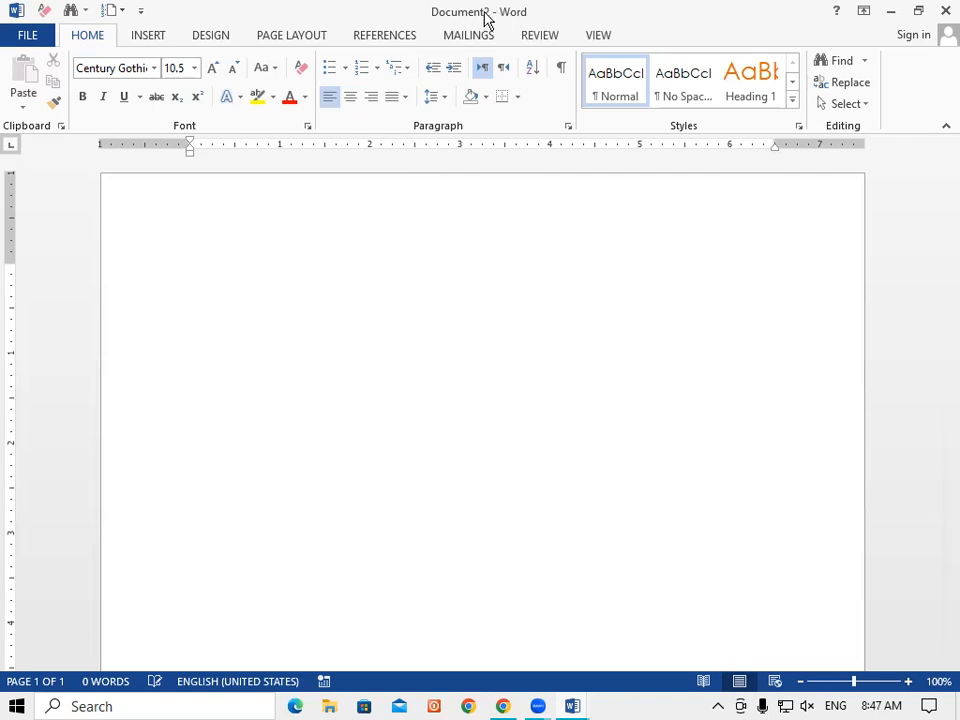
Step: Close Document2 and look over the Open page's recent documents before returning to Document1
left_click(944, 11)
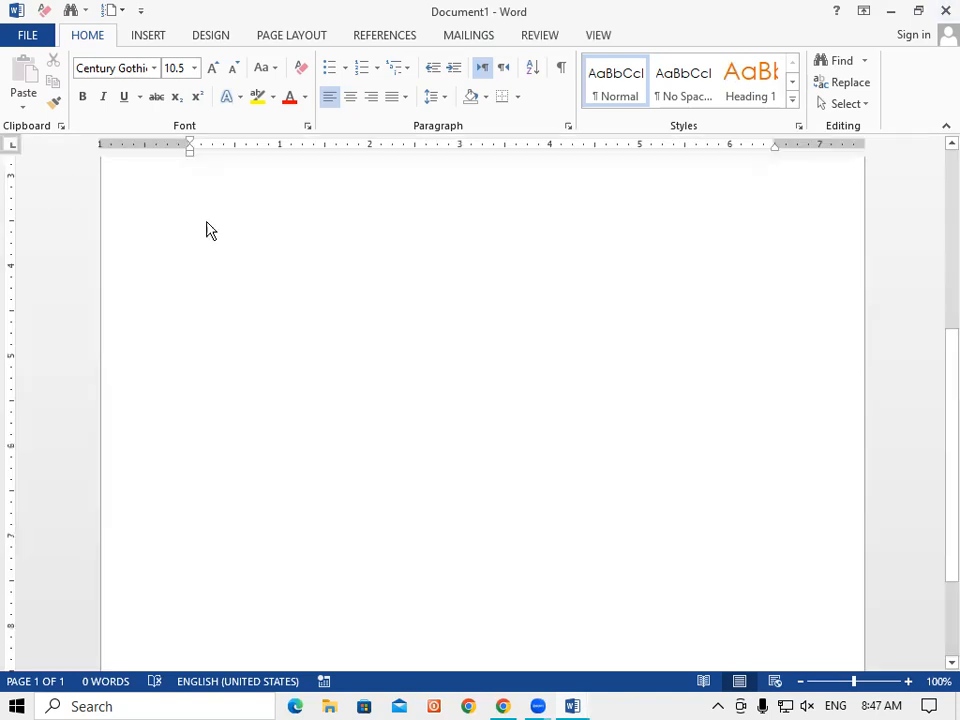
left_click(28, 36)
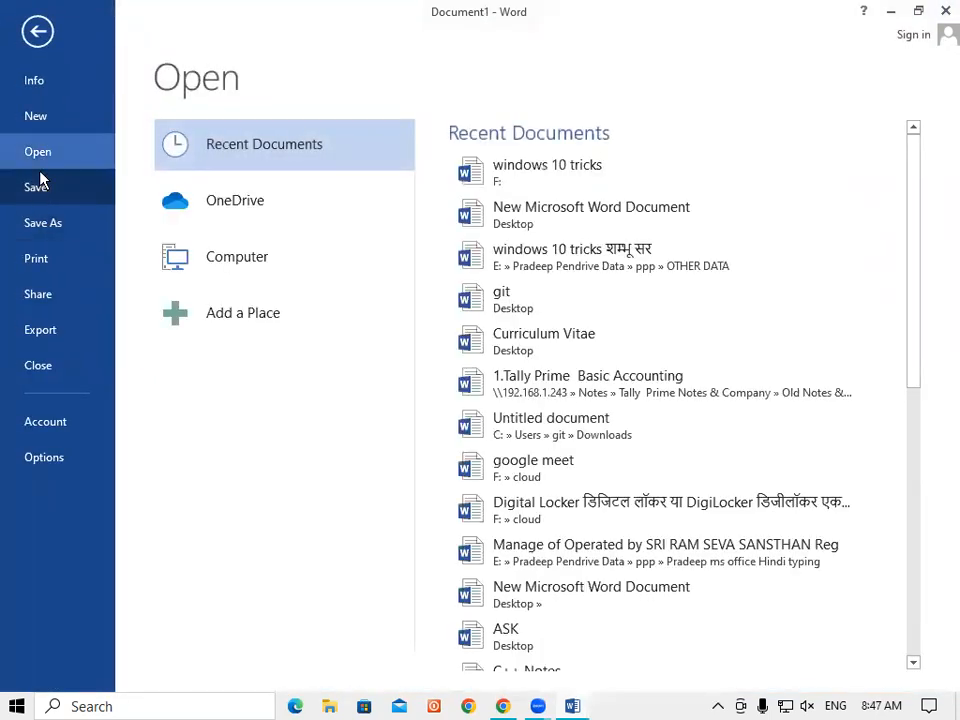
left_click(44, 154)
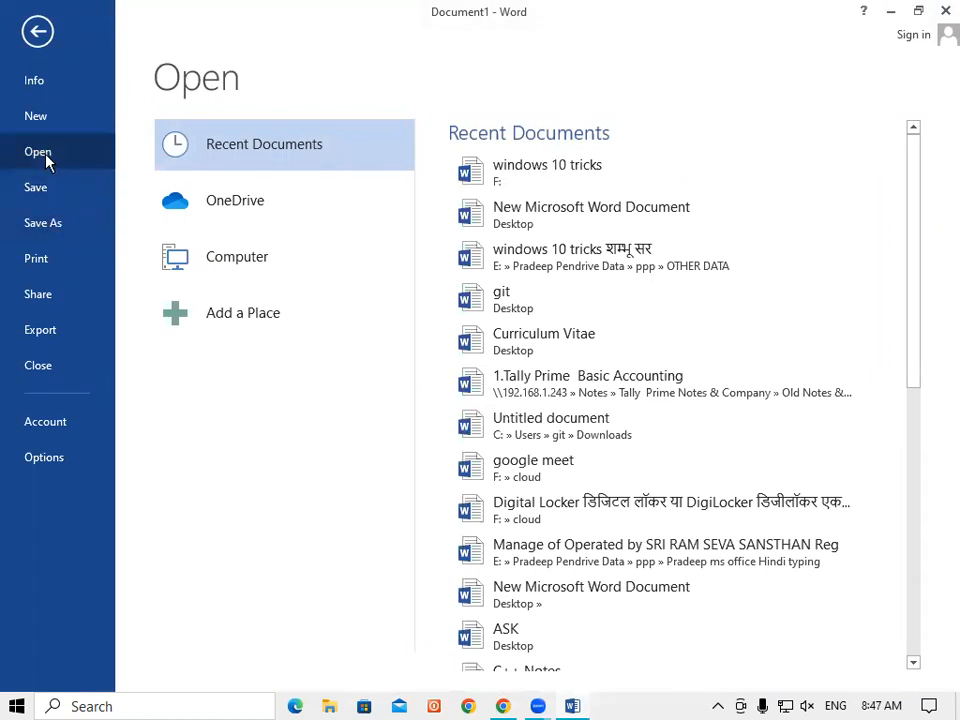
left_click(37, 31)
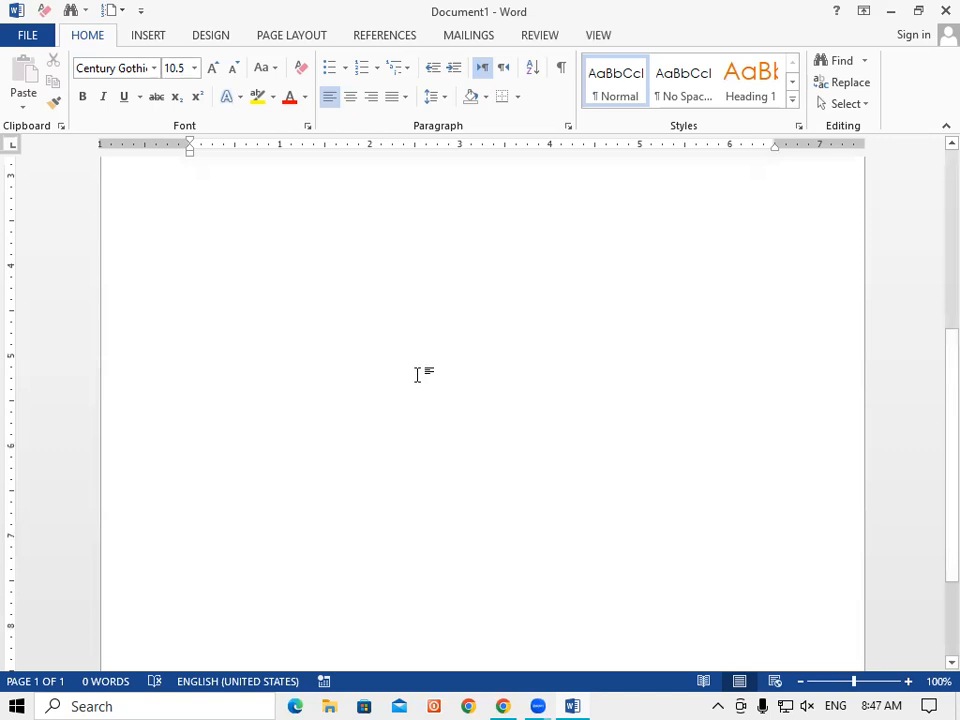
left_click(28, 40)
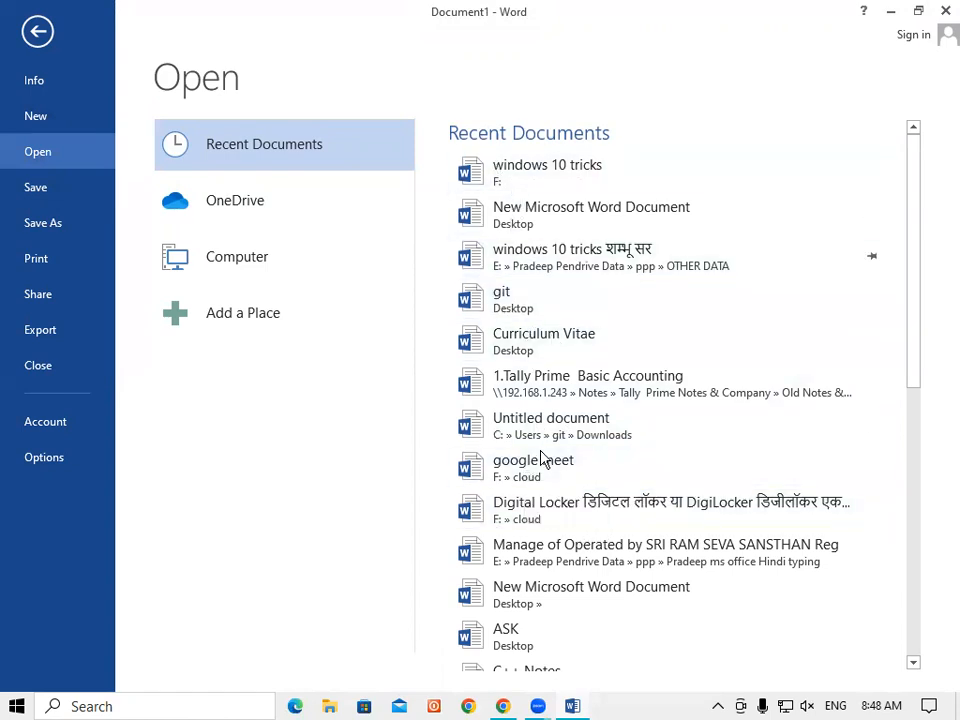
scroll(540, 477, "down", 3)
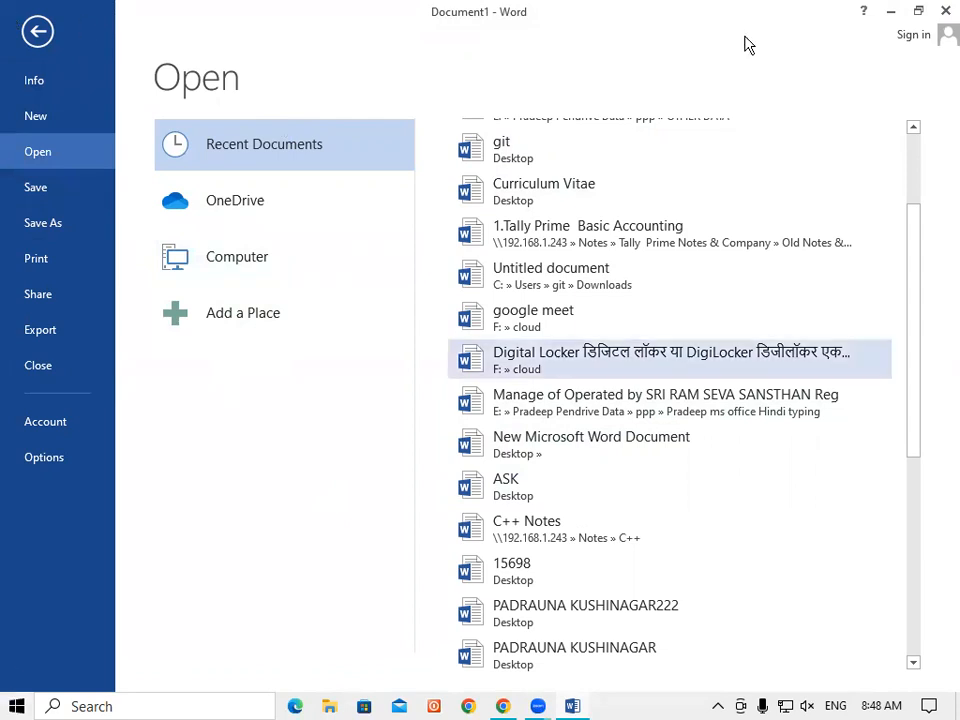
left_click(22, 34)
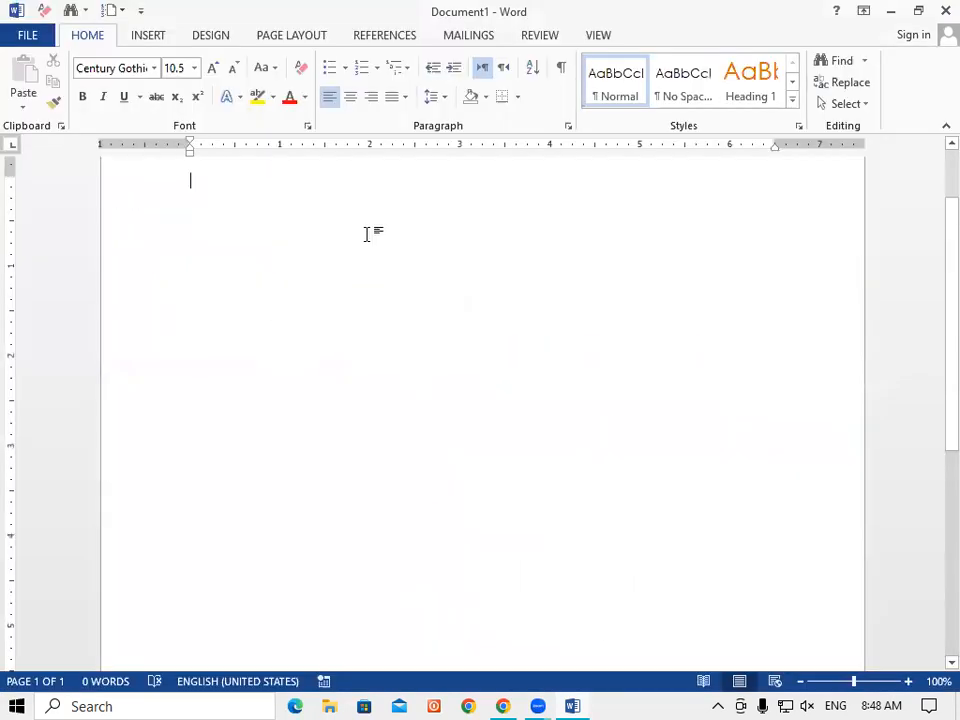
Step: Reopen and close the recent 'New Microsoft Word Document' file, then scroll the recent documents list
key("ctrl+o")
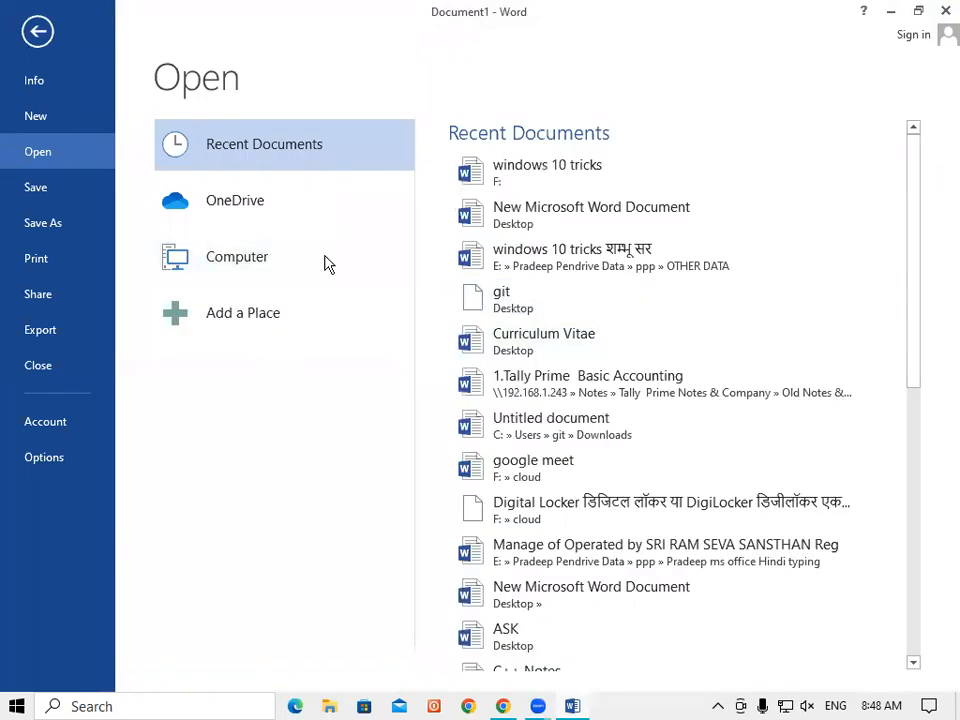
left_click(544, 214)
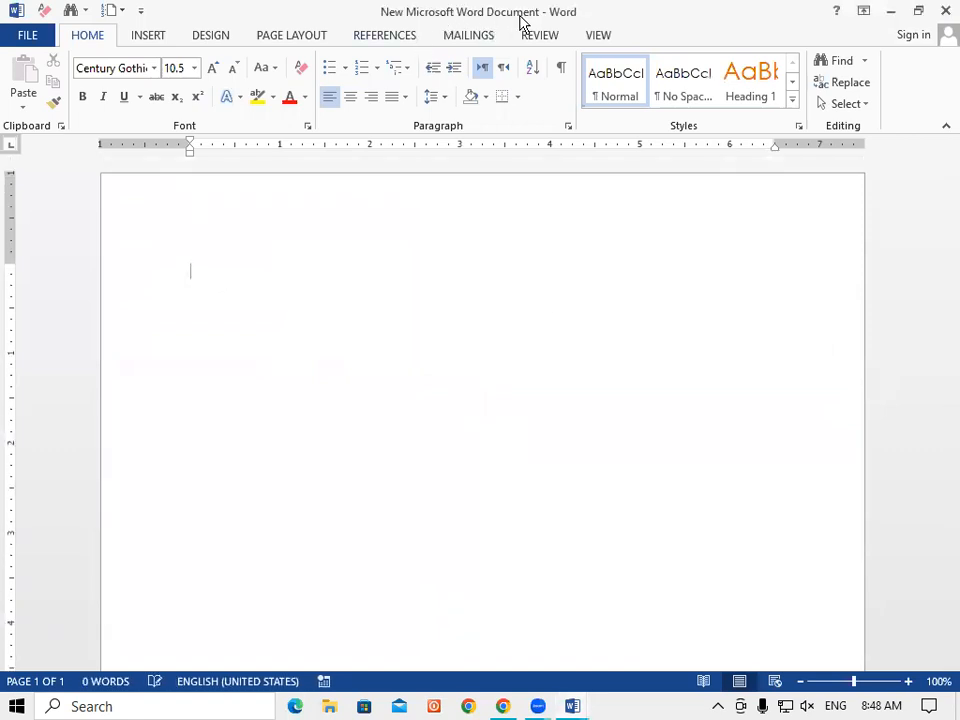
scroll(358, 525, "down", 5)
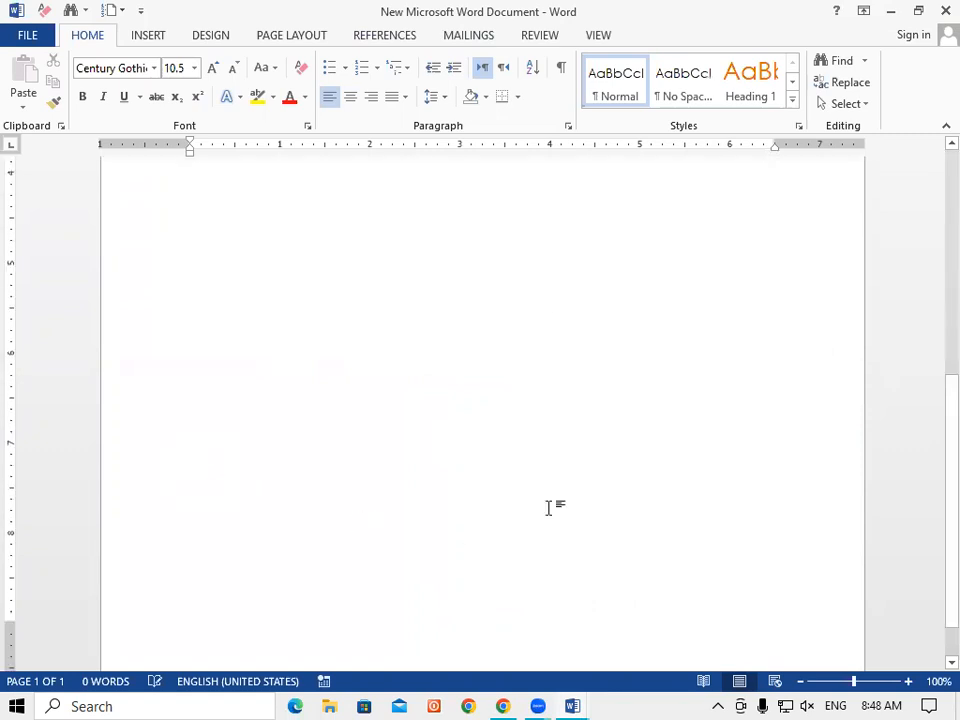
scroll(548, 512, "up", 3)
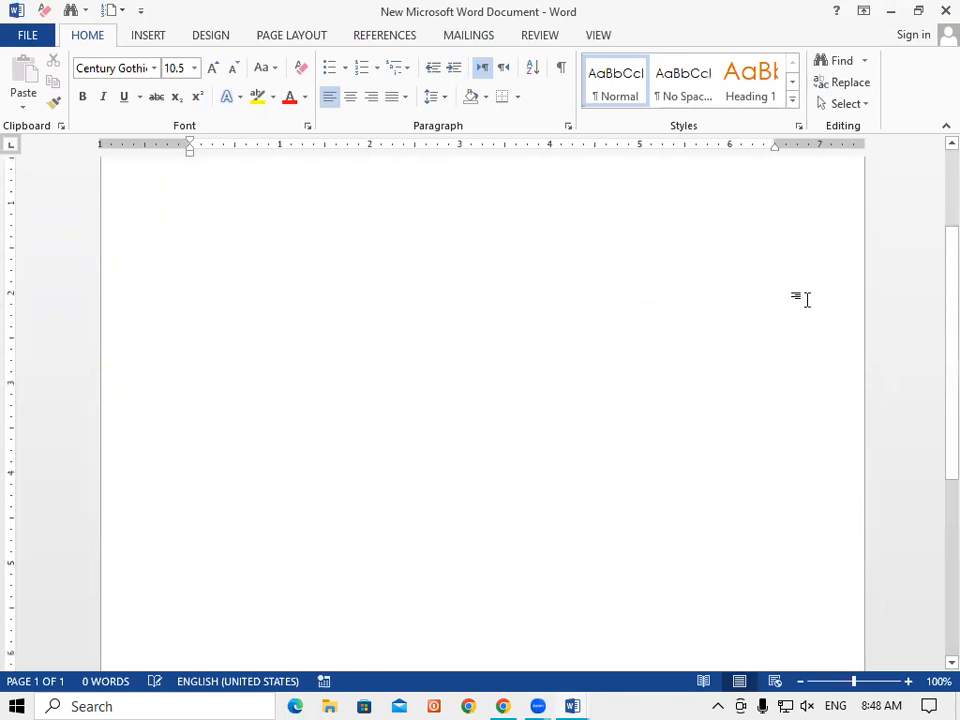
left_click(942, 14)
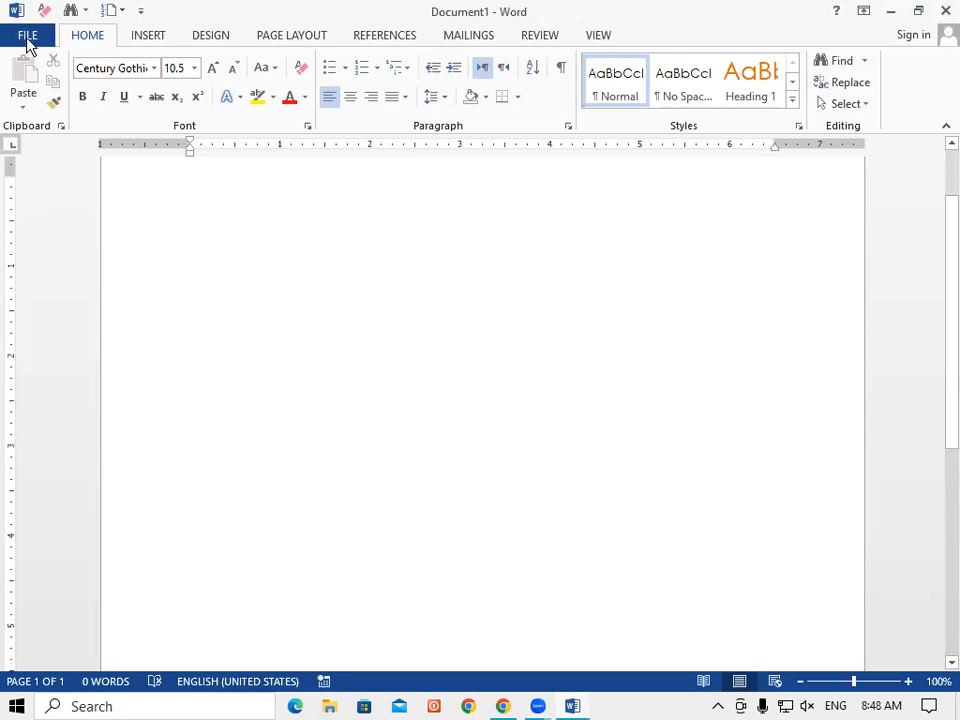
left_click(27, 40)
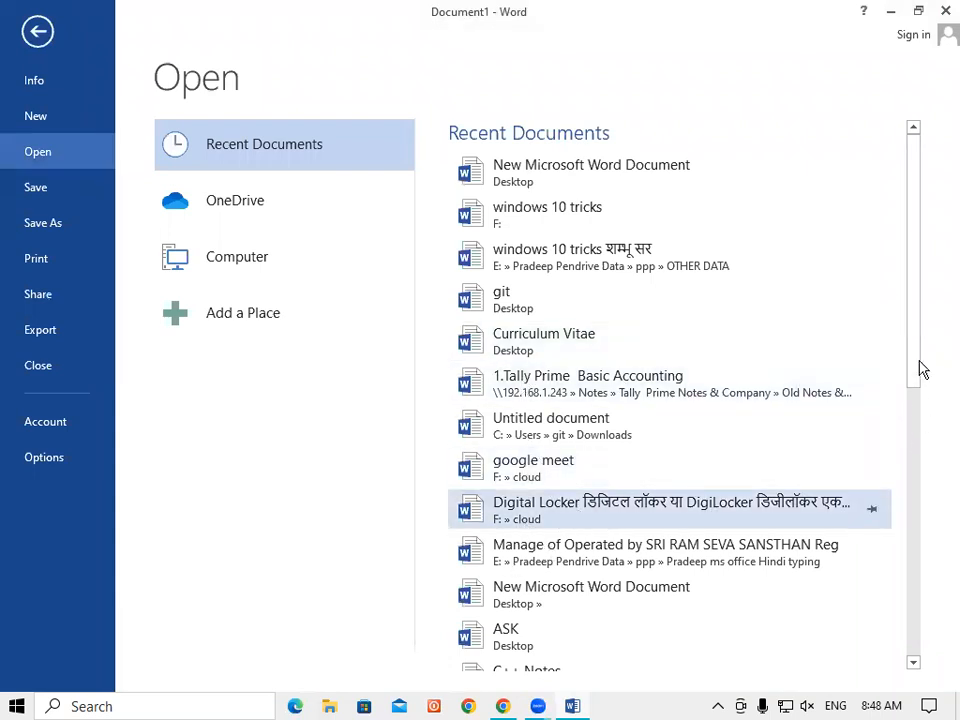
scroll(910, 372, "down", 10)
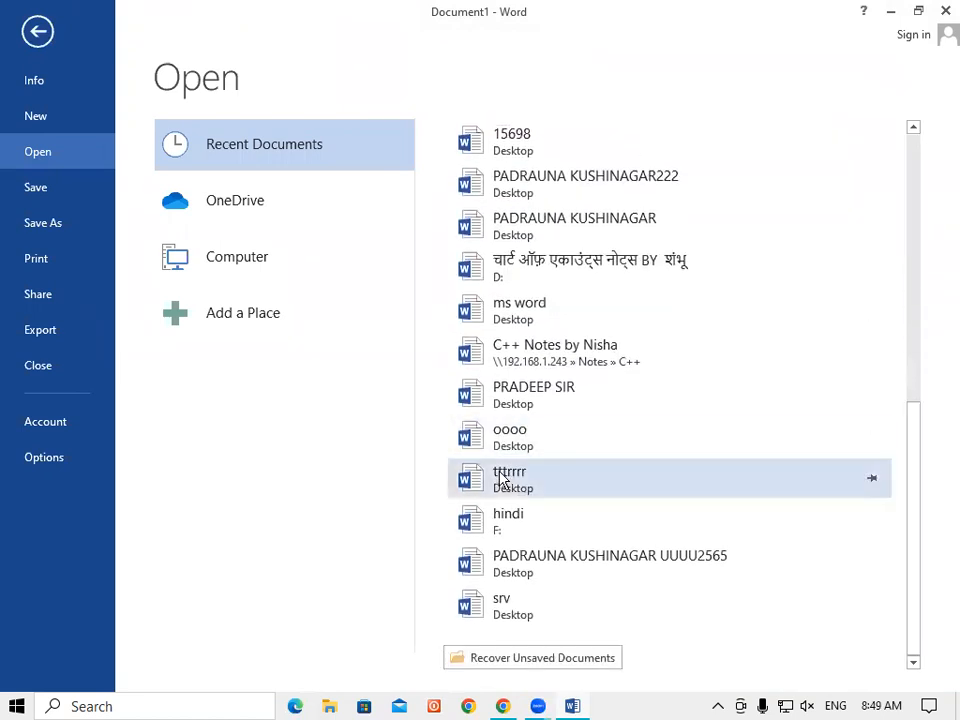
Step: Attempt to open a recent file and the 'windows 10 tricks' file on drive E, dismissing both errors
left_click(518, 400)
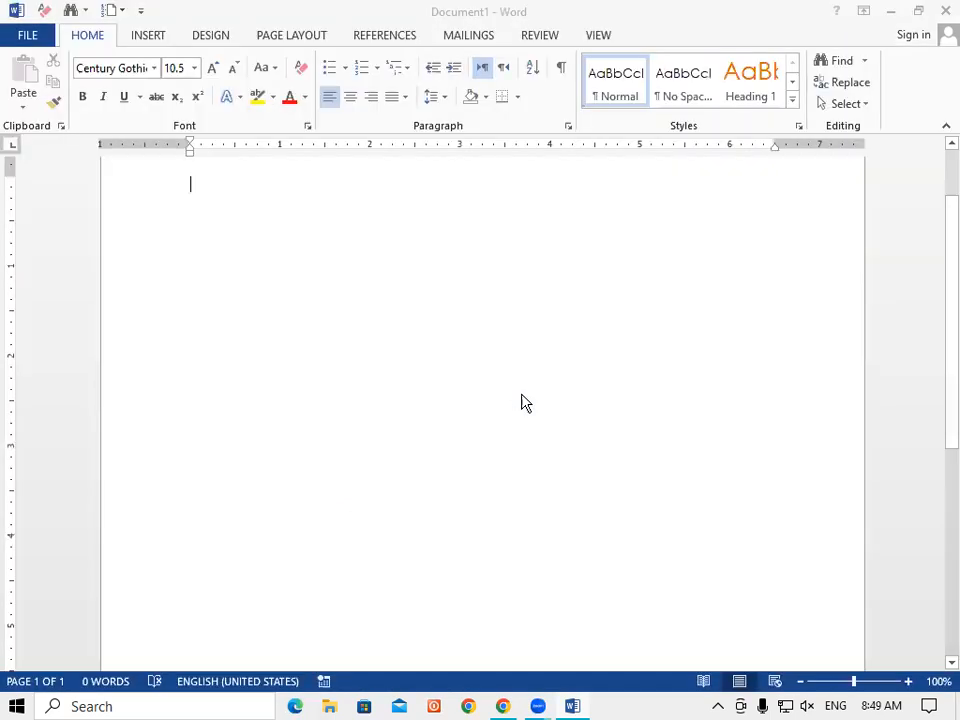
left_click(484, 409)
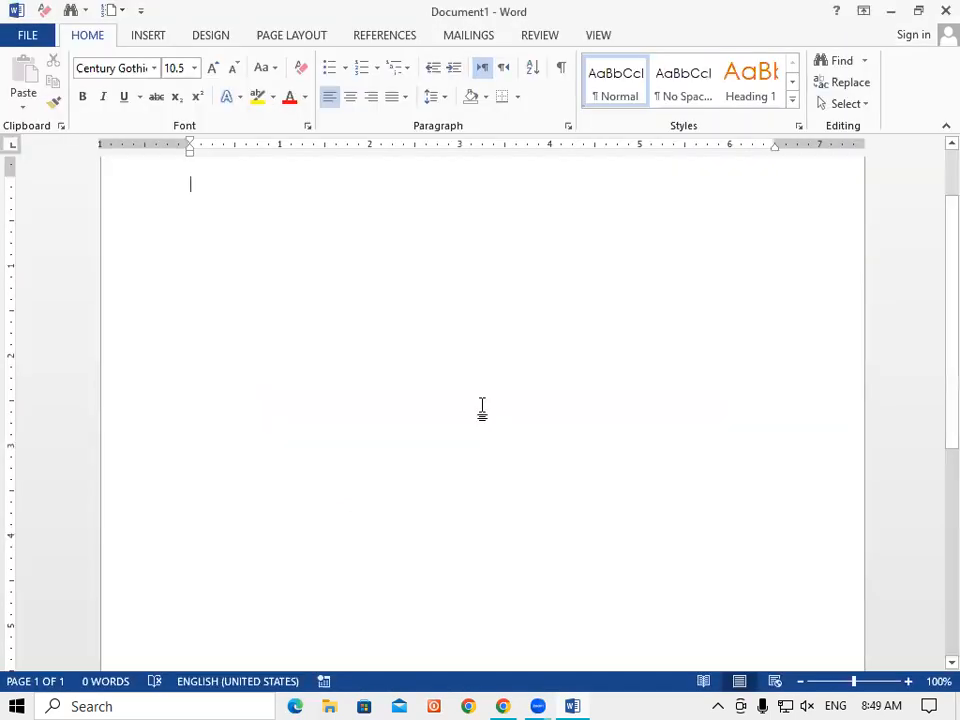
left_click(28, 38)
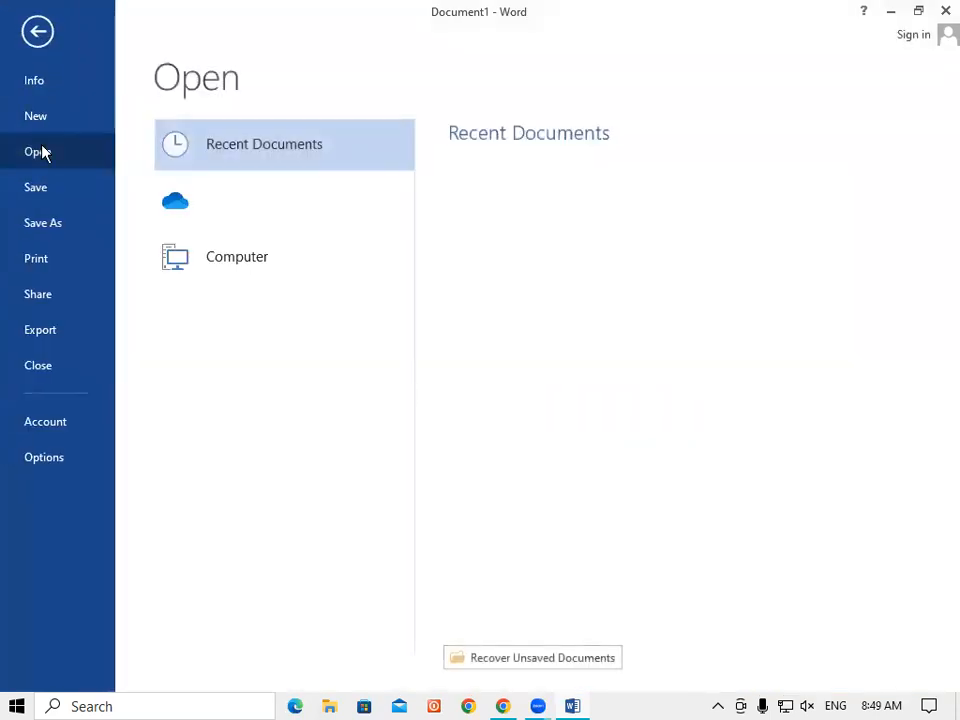
left_click(563, 255)
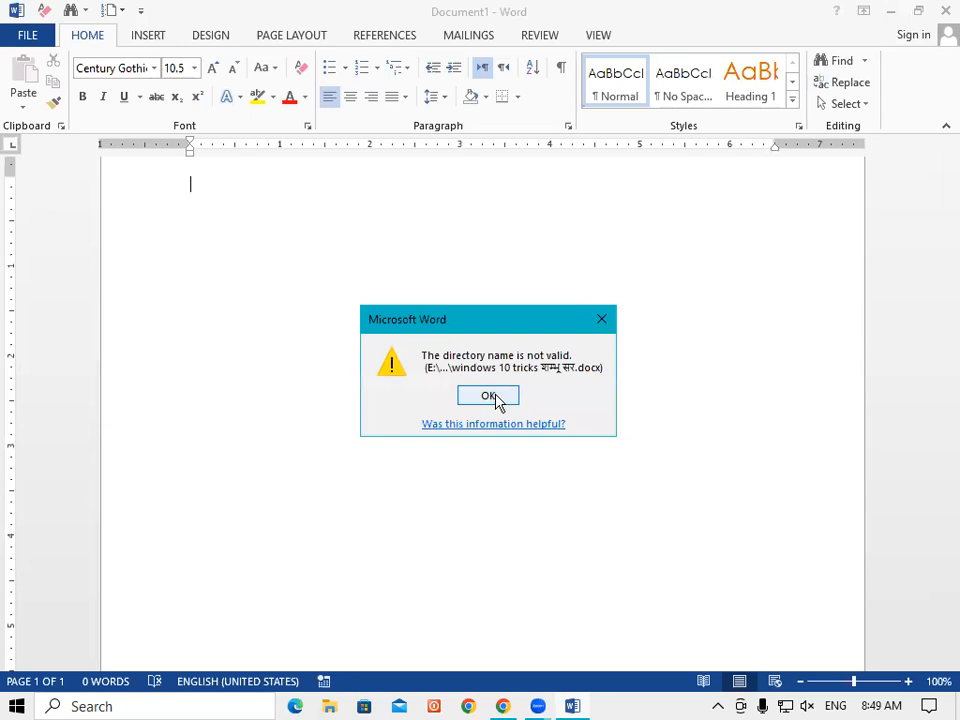
left_click(492, 398)
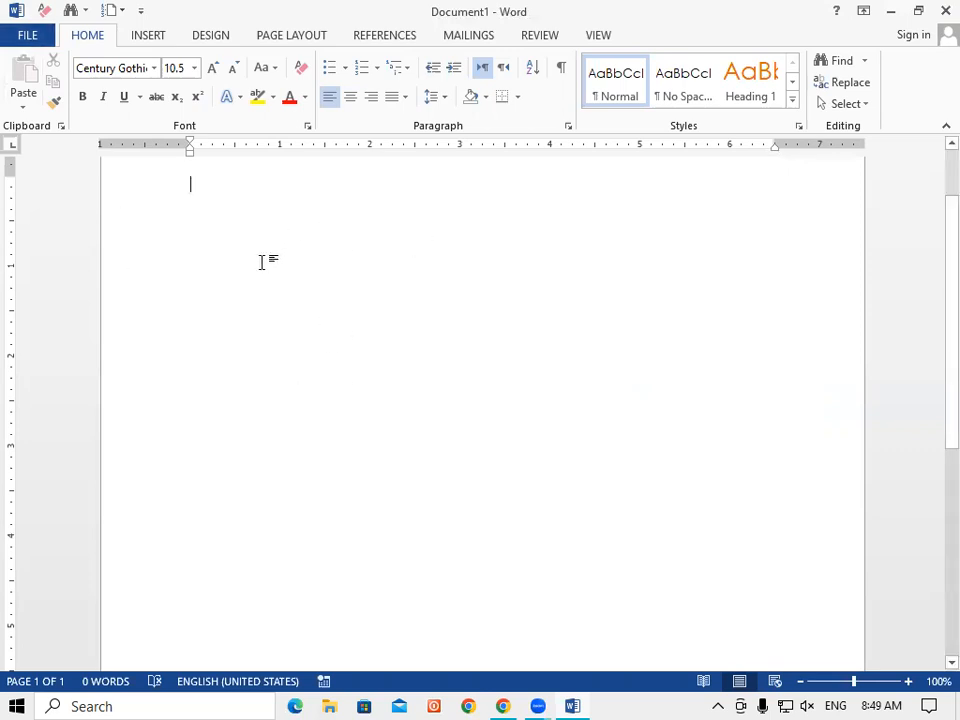
Step: Type 'Ram is a good bay' at the top of the page and move the cursor around it
scroll(320, 290, "up", 1)
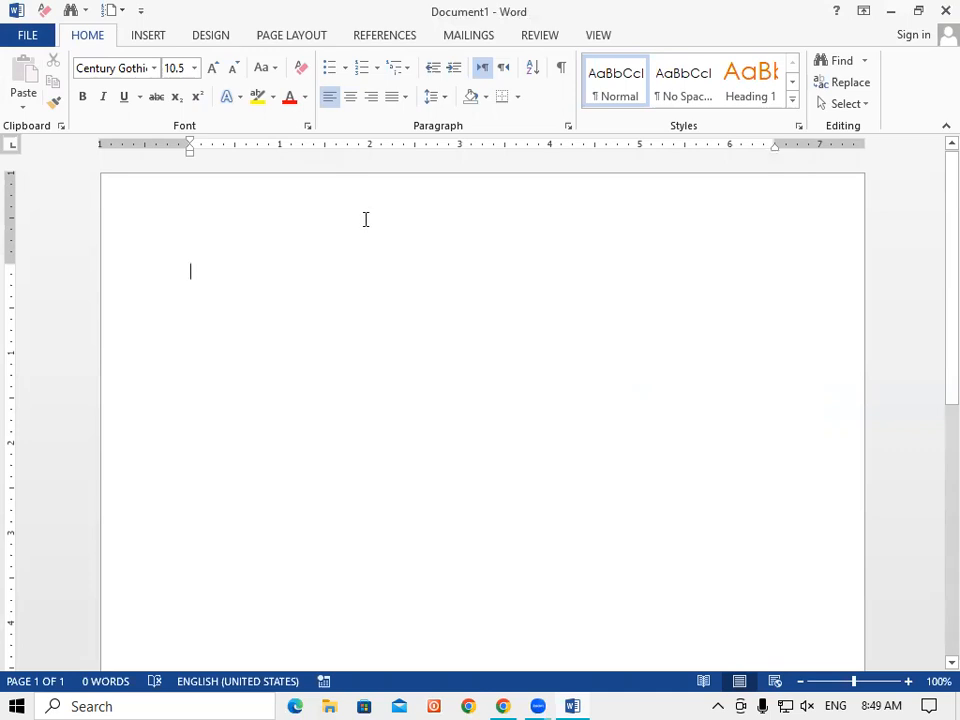
type("Ram ")
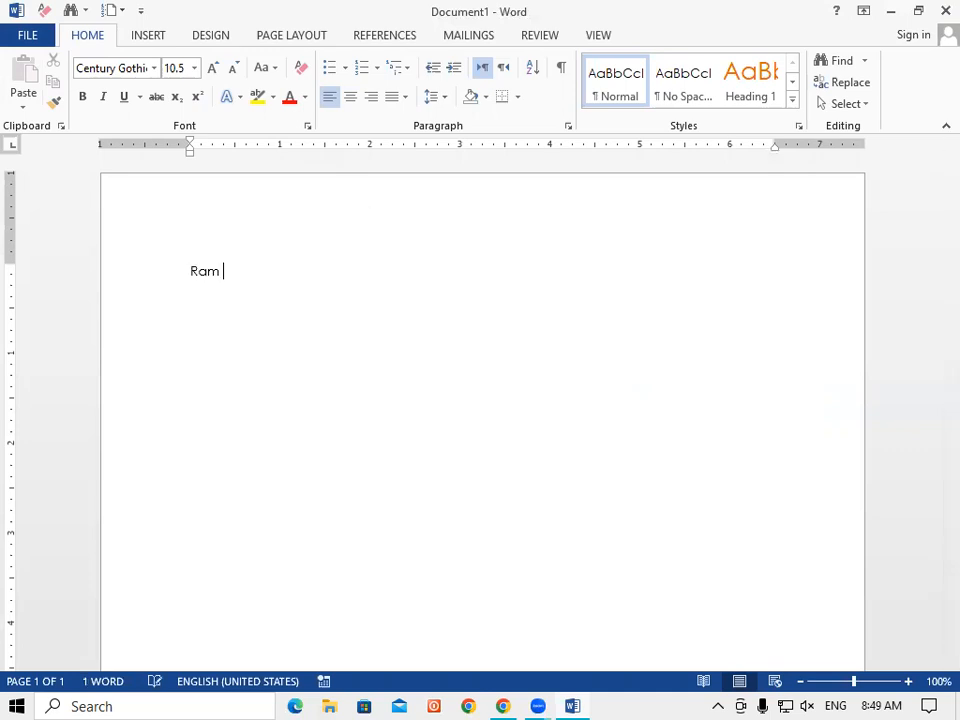
type("is a good bay")
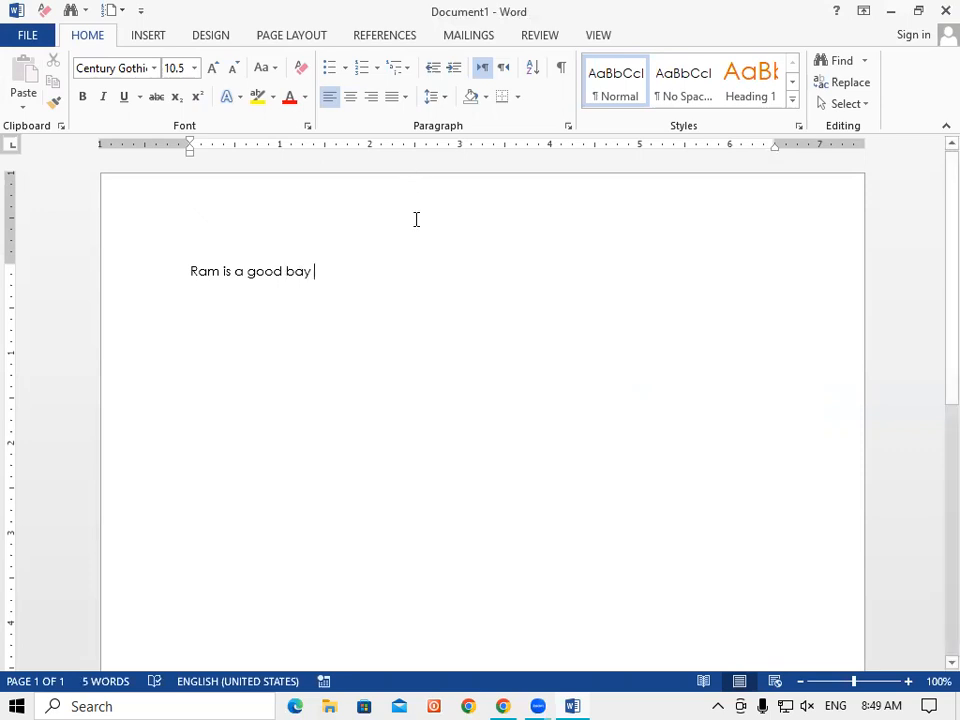
left_click(187, 272)
left_click(313, 274)
Step: Practise selecting the word 'good', the whole sentence and the letter R, ending with the line selected
double_click(255, 272)
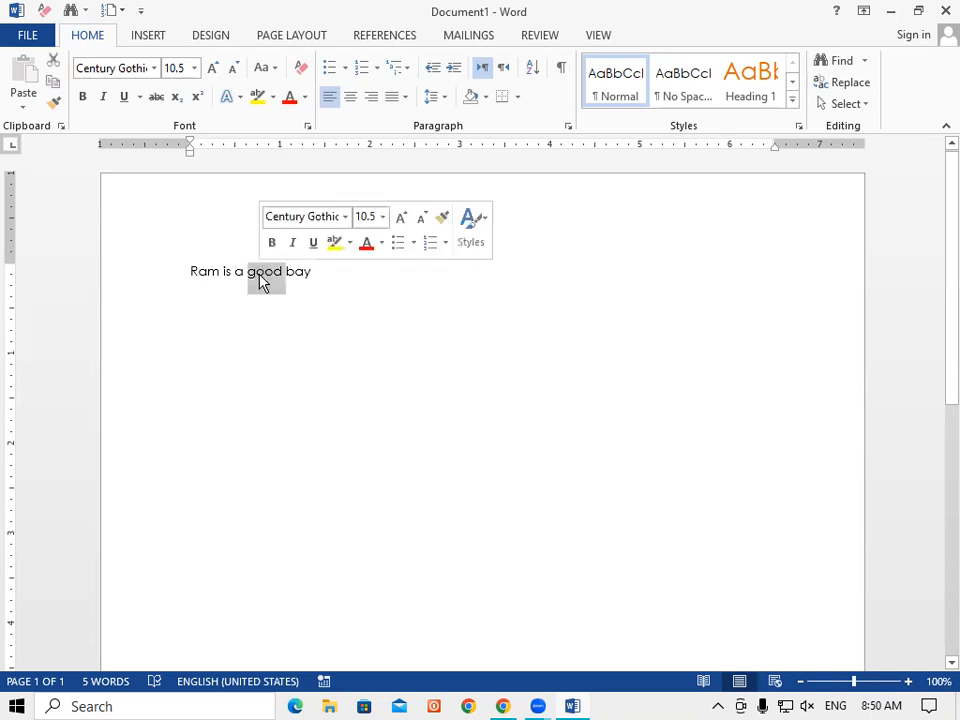
left_click(287, 328)
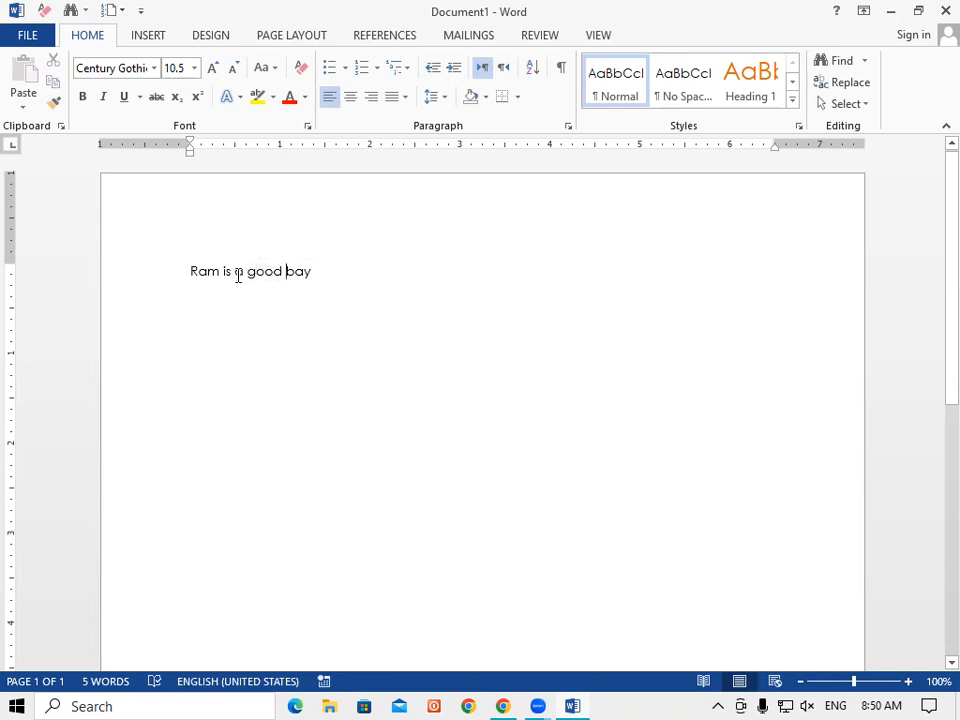
triple_click(237, 274)
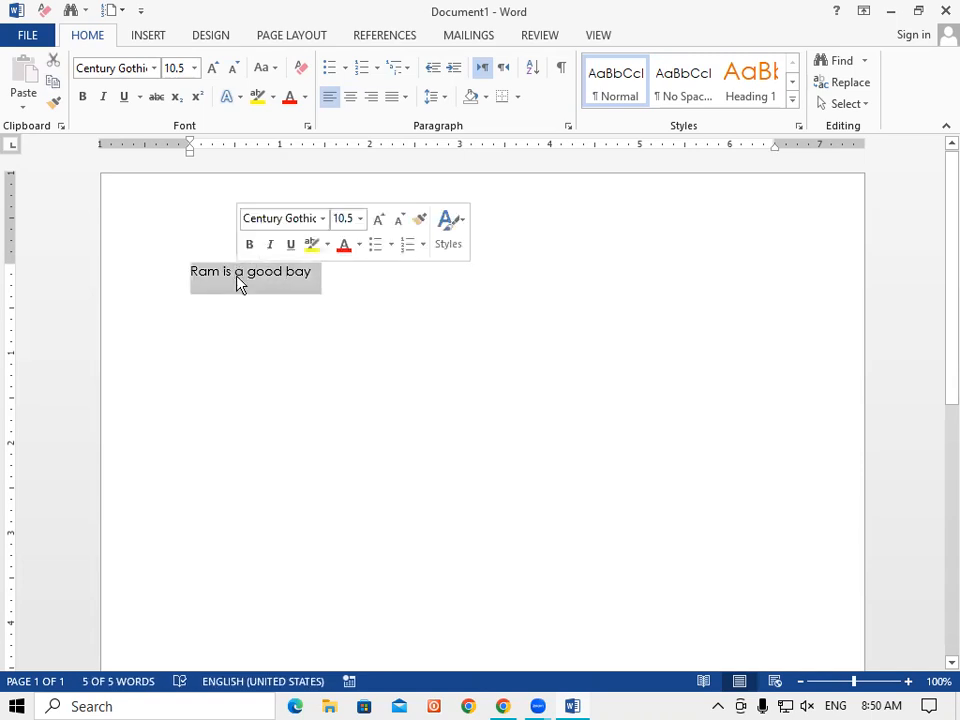
left_click(257, 349)
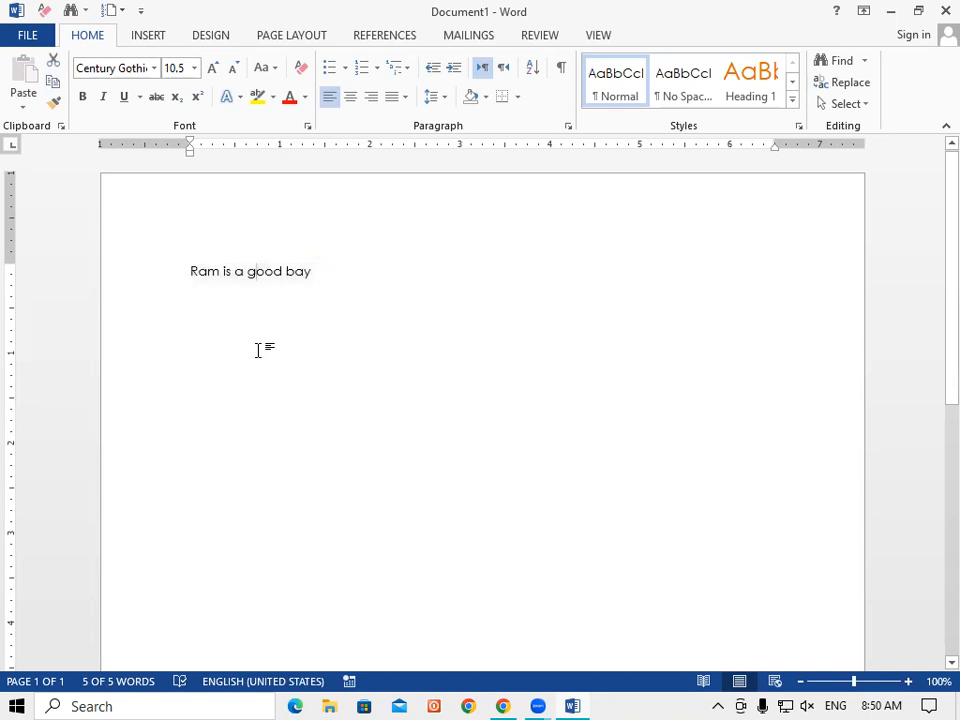
left_click(192, 274)
left_click_drag(194, 276, 212, 305)
left_click(243, 366)
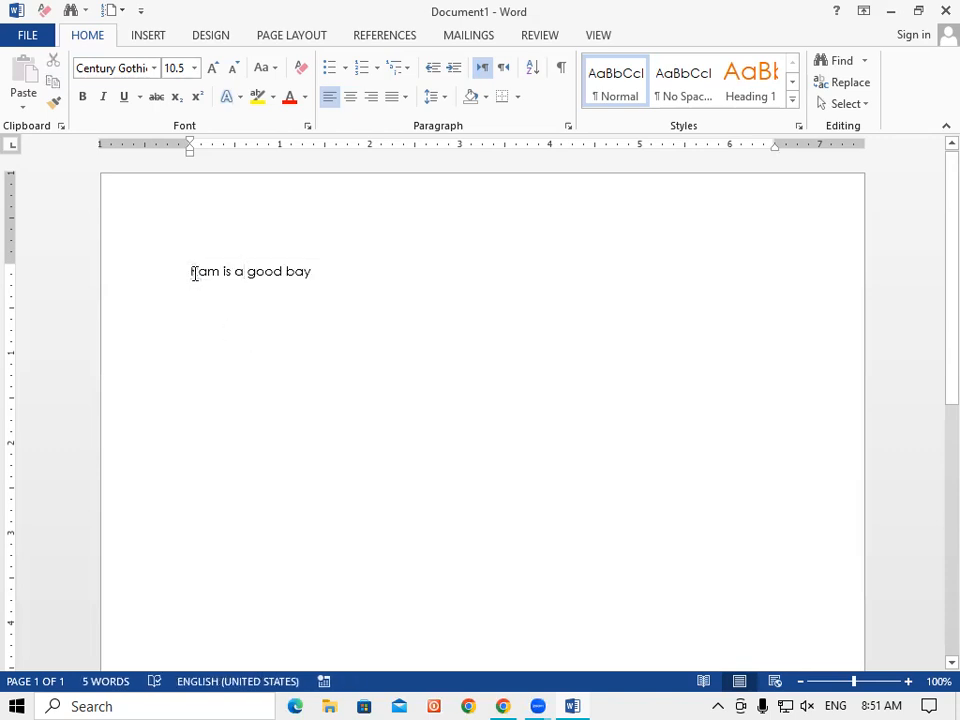
triple_click(305, 272)
Step: Copy the 'Ram is a good bay' line and paste another copy of it
key("ctrl+c")
key("ctrl+v")
key("ctrl+v")
key("ctrl+v")
key("ctrl+v")
key("ctrl+v")
key("ctrl+v")
key("ctrl+v")
key("ctrl+v")
key("ctrl+v")
key("ctrl+v")
key("ctrl+v")
key("ctrl+v")
key("ctrl+v")
key("ctrl+v")
key("ctrl+v")
scroll(300, 300, "up", 1)
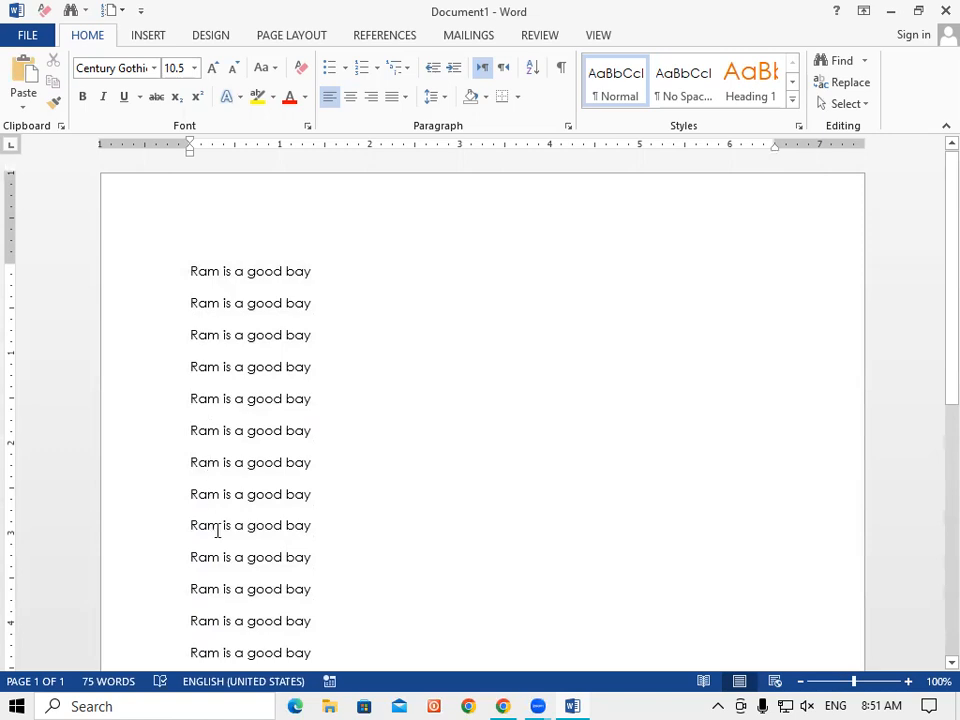
scroll(217, 531, "down", 2)
scroll(200, 400, "up", 2)
Step: Paste again, then practise selecting the first six lines and a vertical block of leading R letters
left_click(191, 270)
left_click_drag(195, 287, 197, 475)
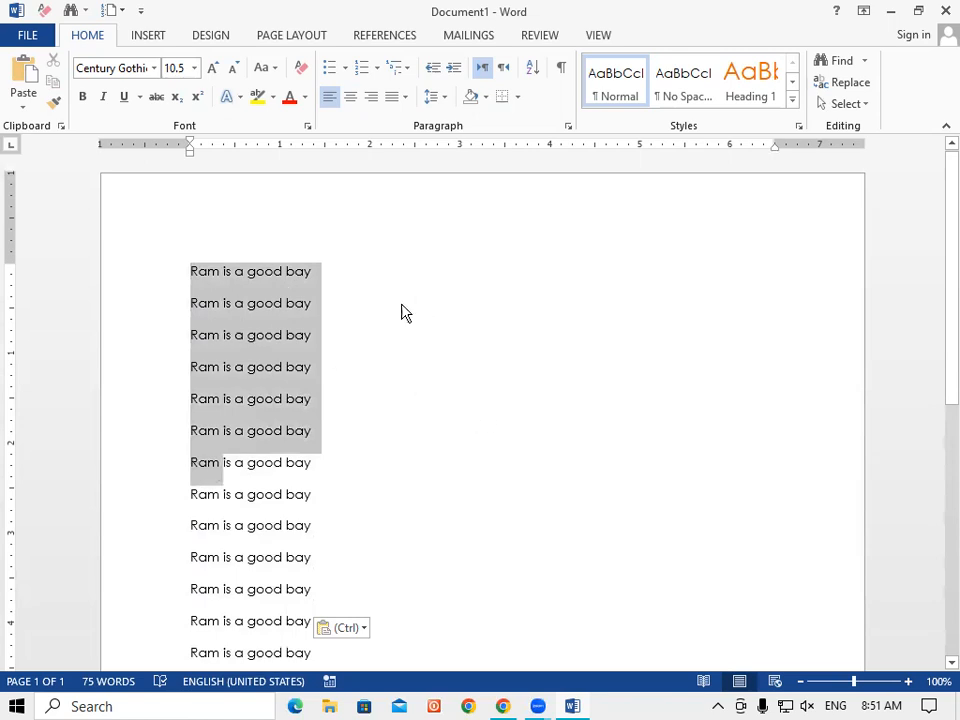
left_click(386, 367)
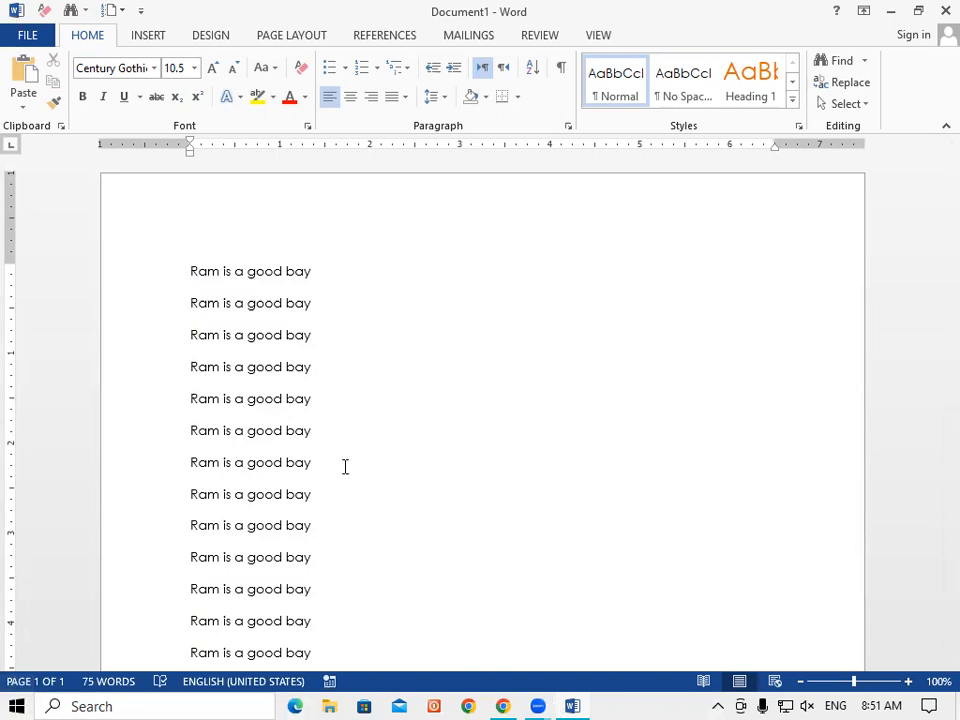
key("ctrl+v")
left_click_drag(193, 271, 197, 594)
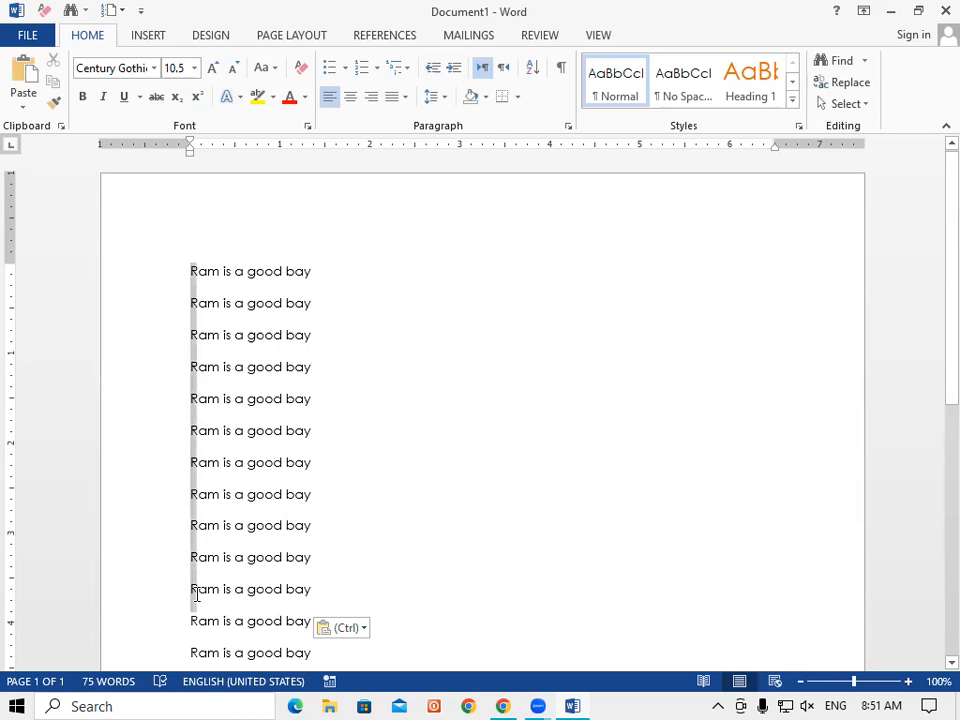
key("Delete")
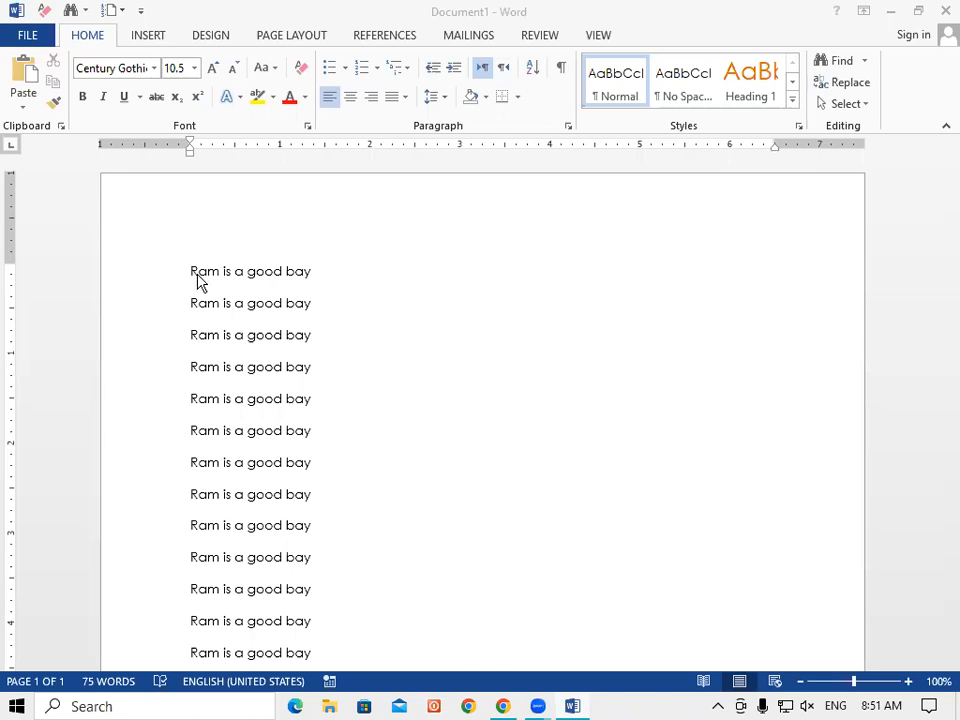
left_click(306, 256)
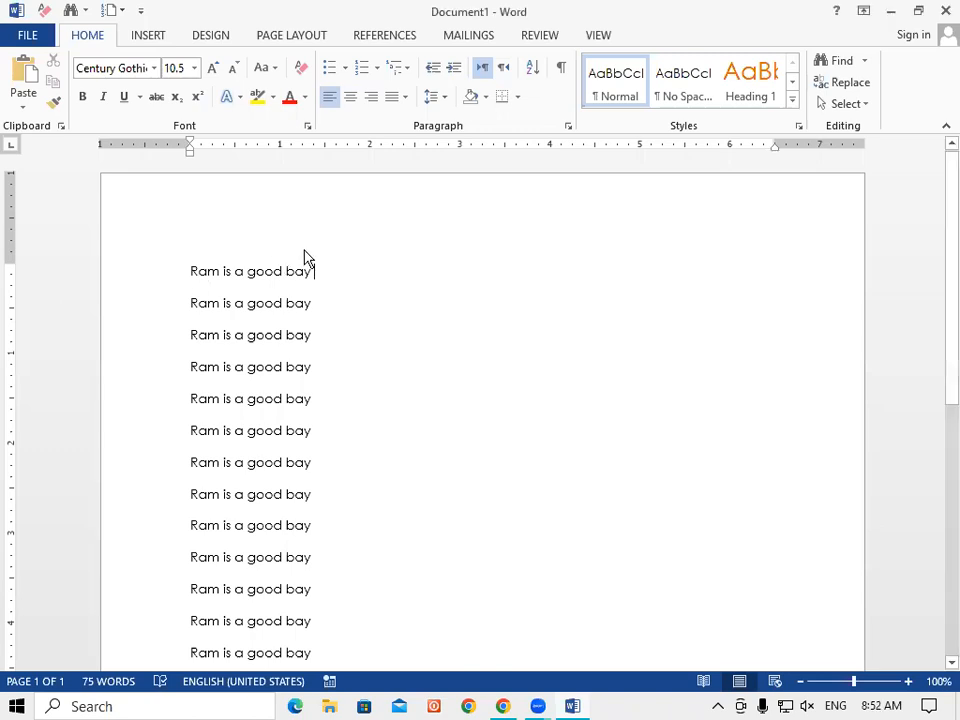
left_click(452, 431)
key("Up")
left_click_drag(190, 268, 195, 585)
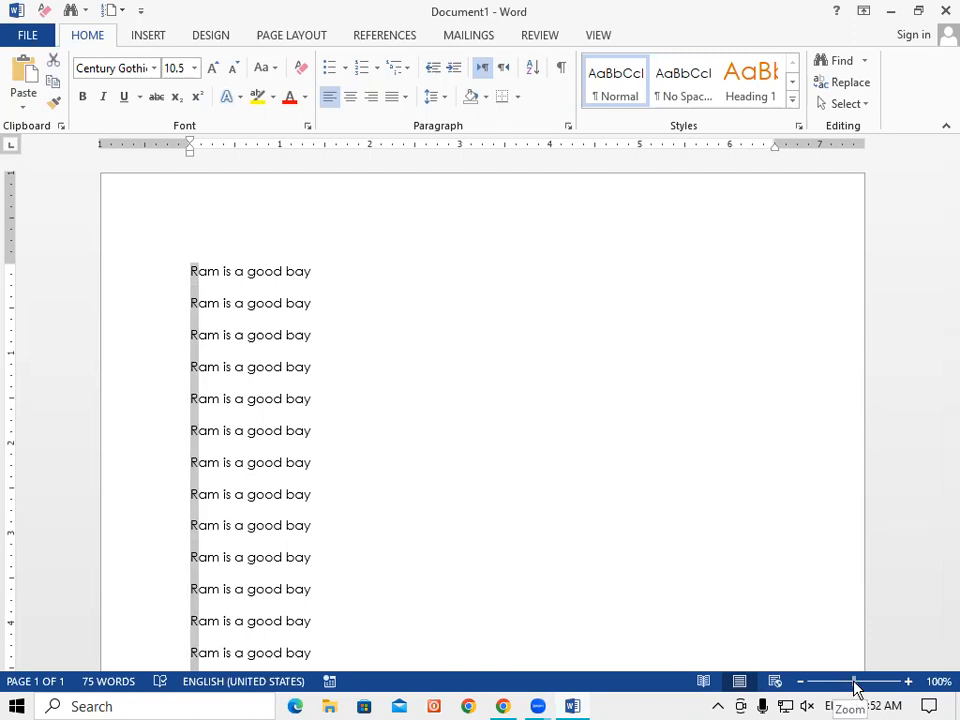
left_click(386, 508)
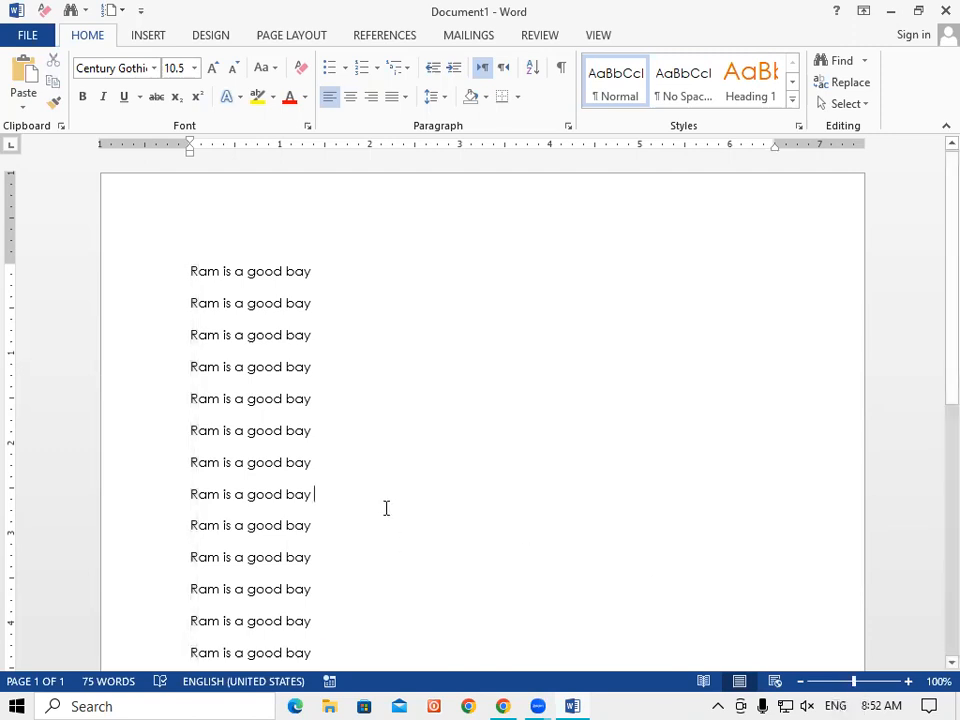
key("ctrl+v")
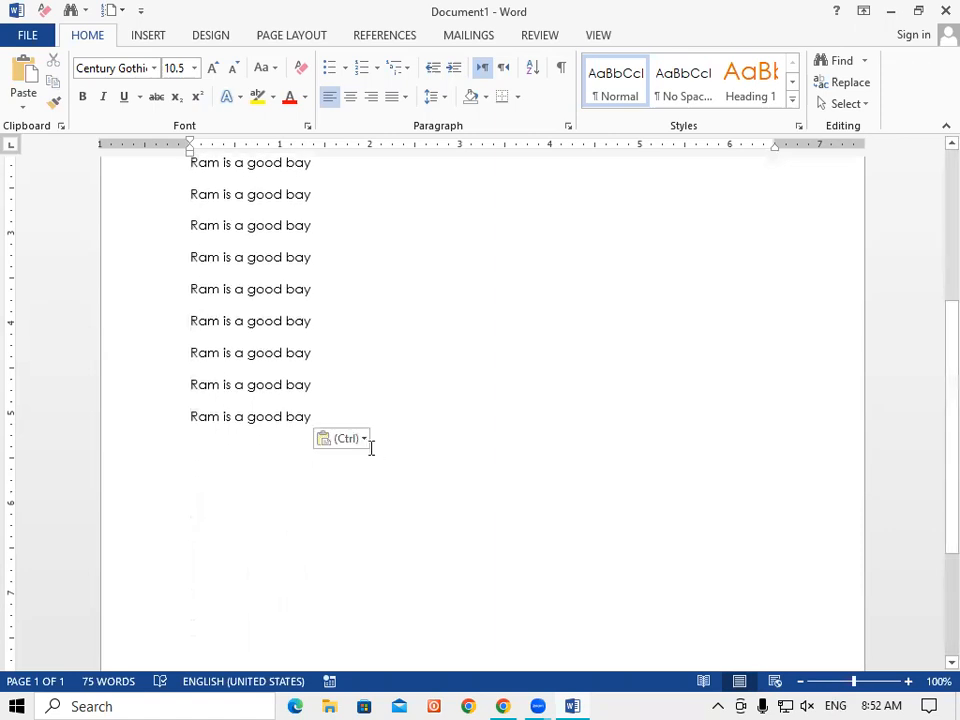
scroll(942, 290, "up", 2)
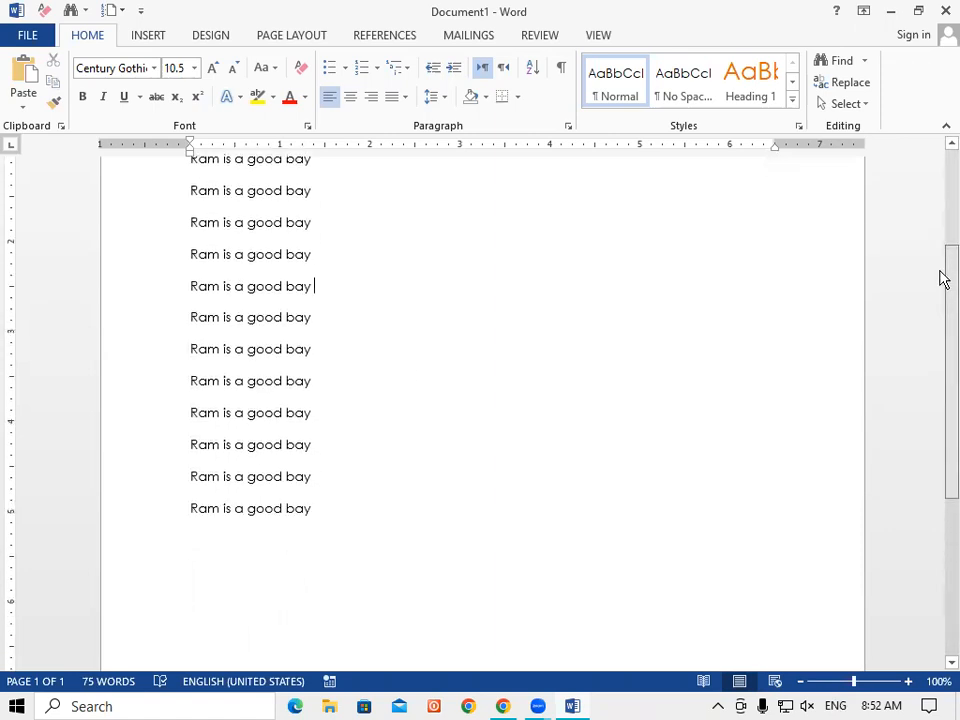
left_click_drag(941, 260, 938, 230)
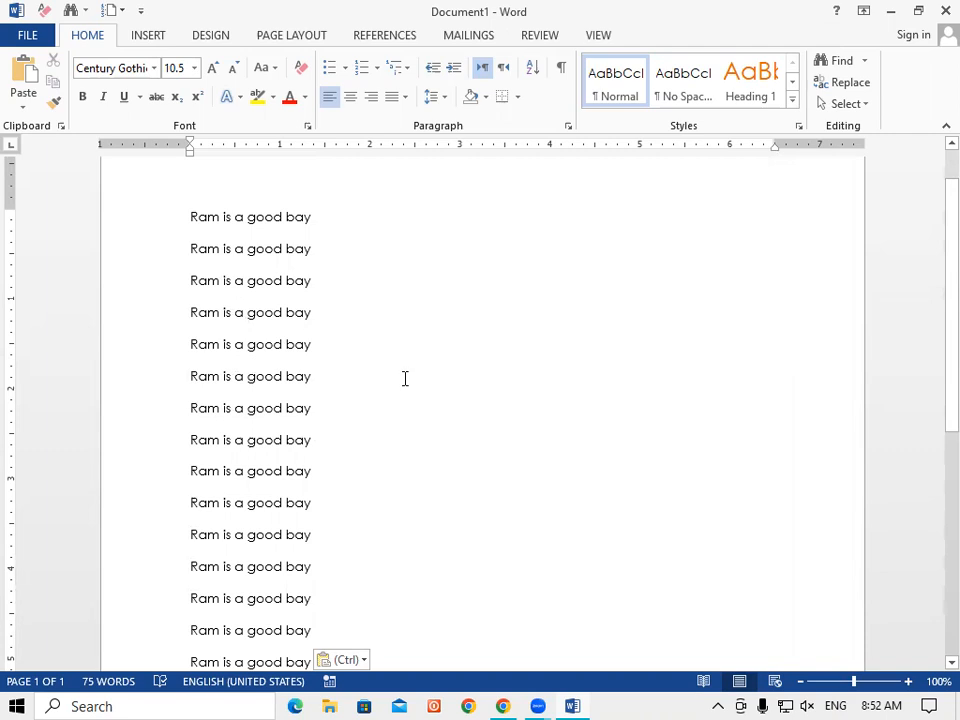
key("ctrl+a")
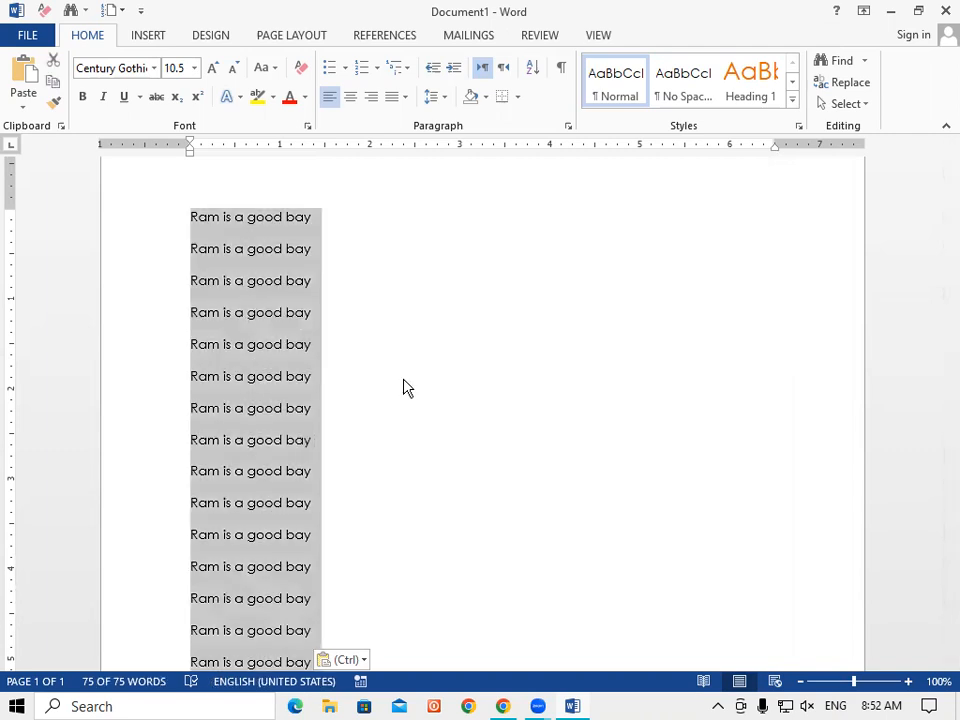
left_click(405, 388)
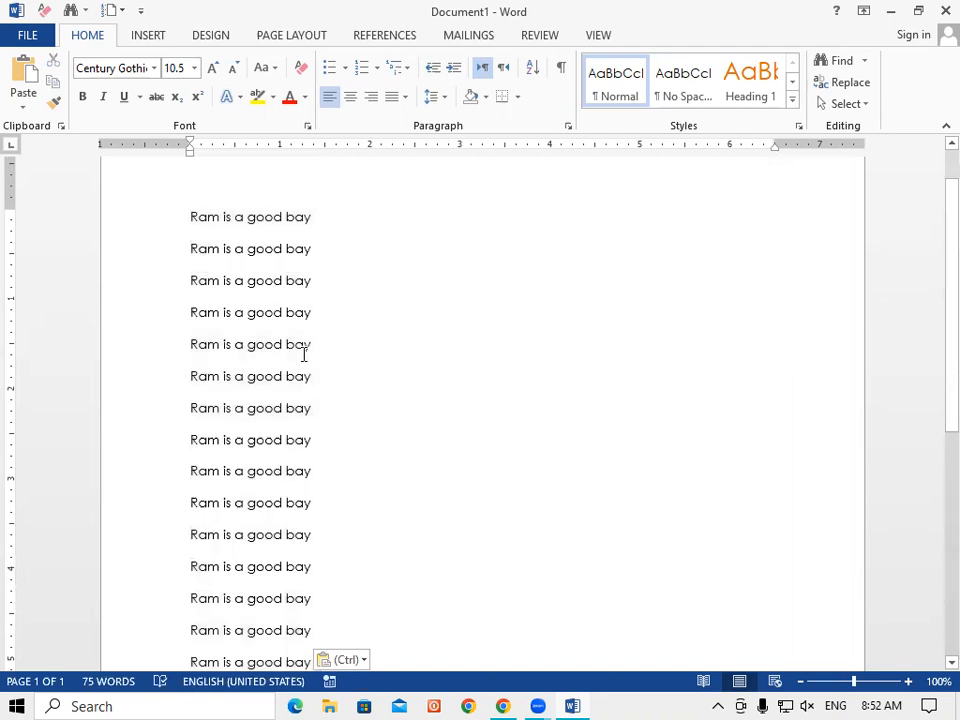
key("ctrl+a")
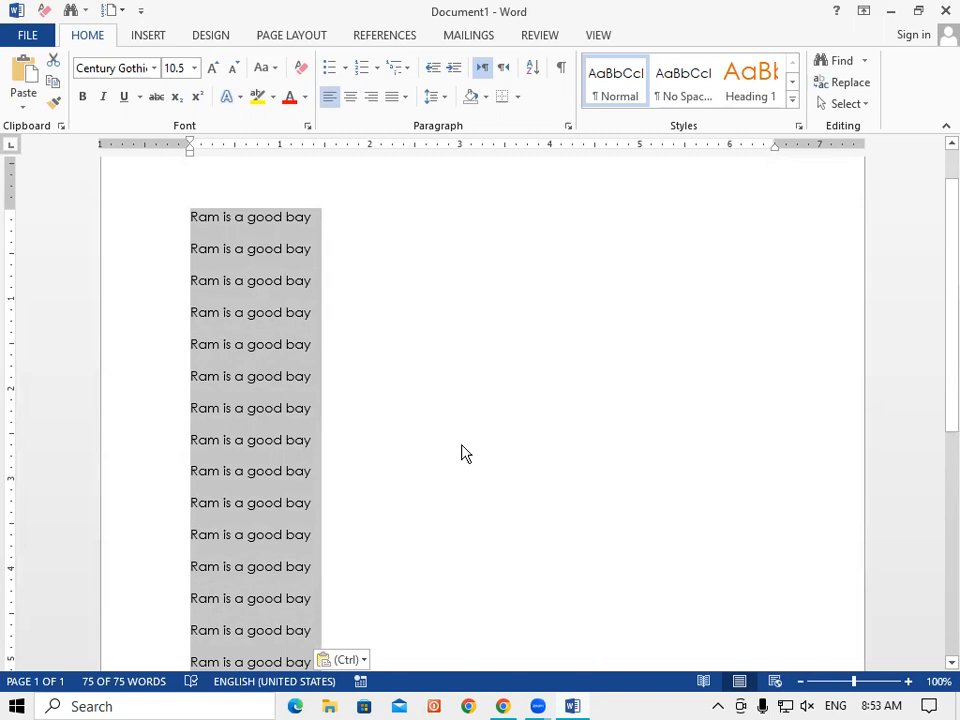
left_click(414, 430)
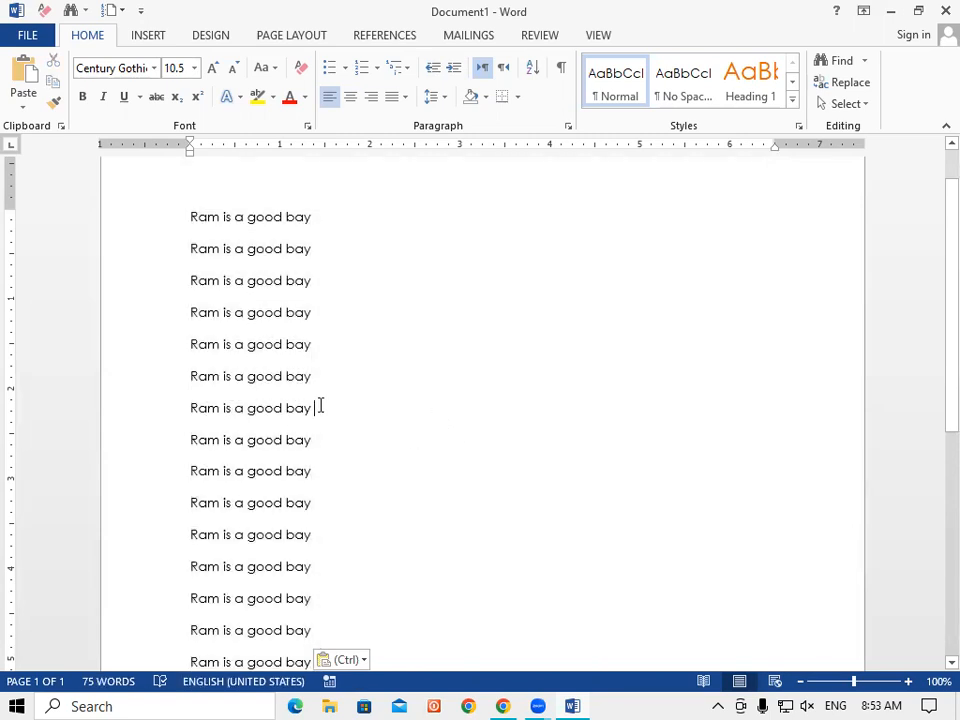
left_click_drag(310, 411, 199, 422)
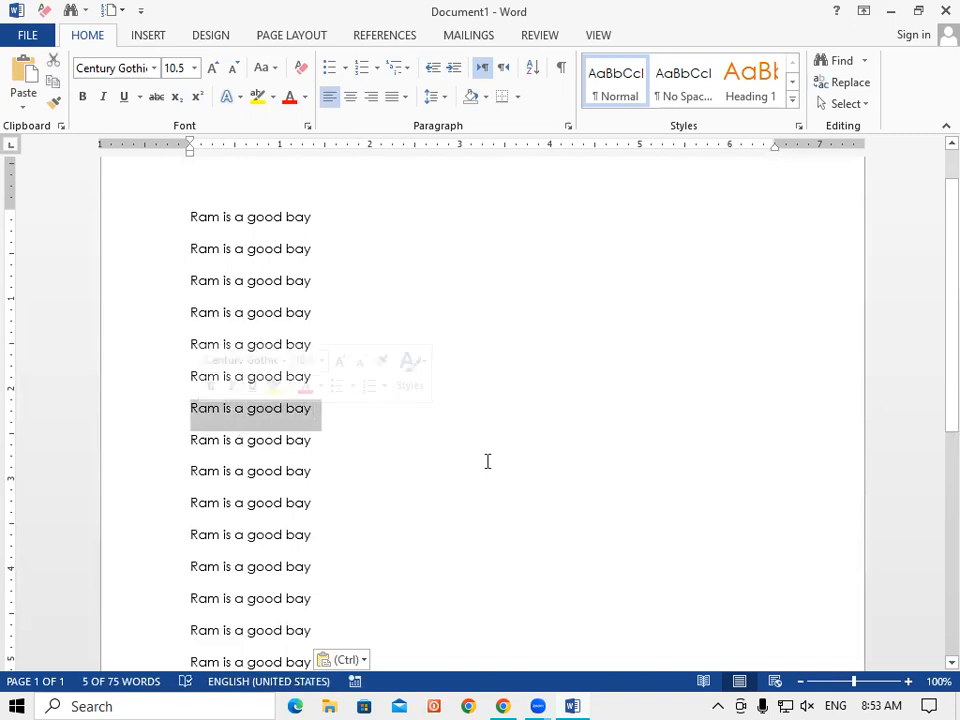
Step: Practise selecting parts of the first and eighth lines, then clear the selection
left_click(317, 212)
left_click_drag(313, 214, 197, 222)
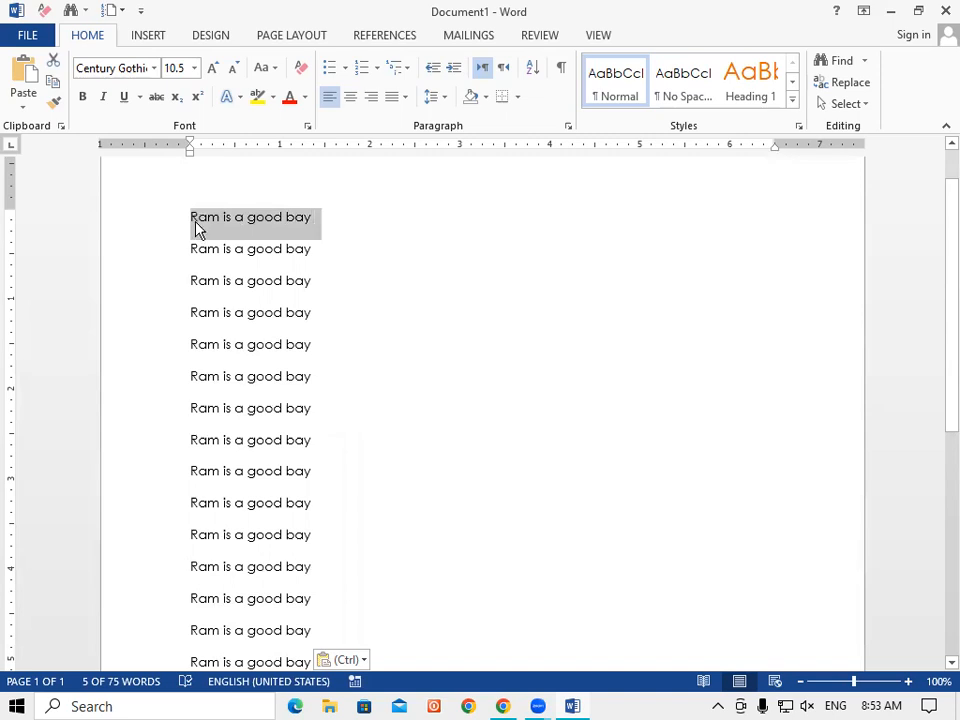
left_click_drag(194, 436, 316, 440)
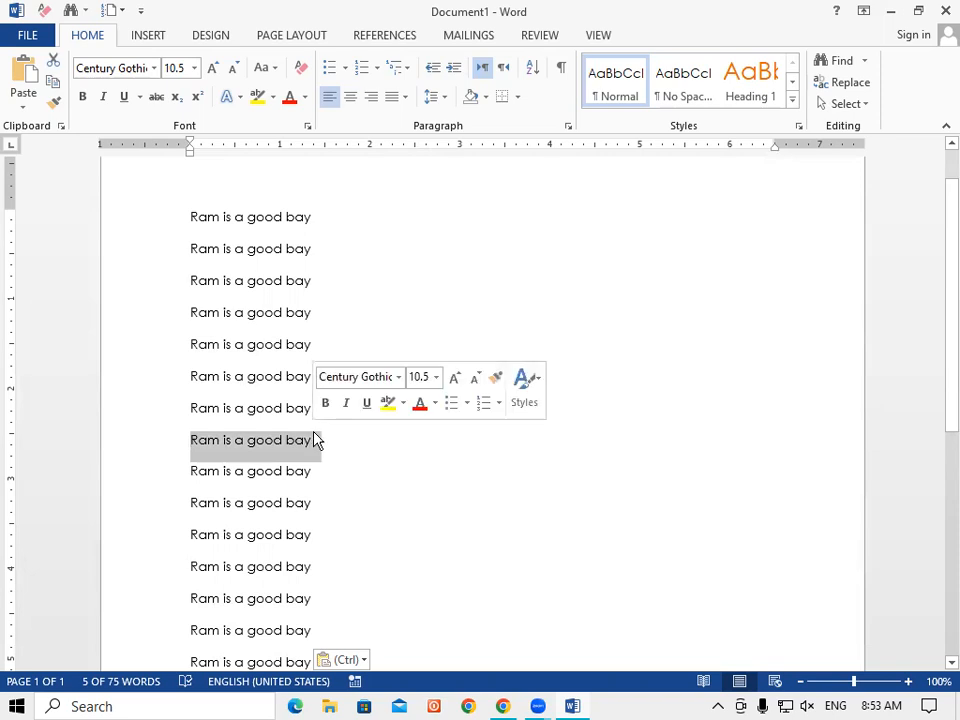
left_click(431, 471)
left_click_drag(313, 444, 184, 446)
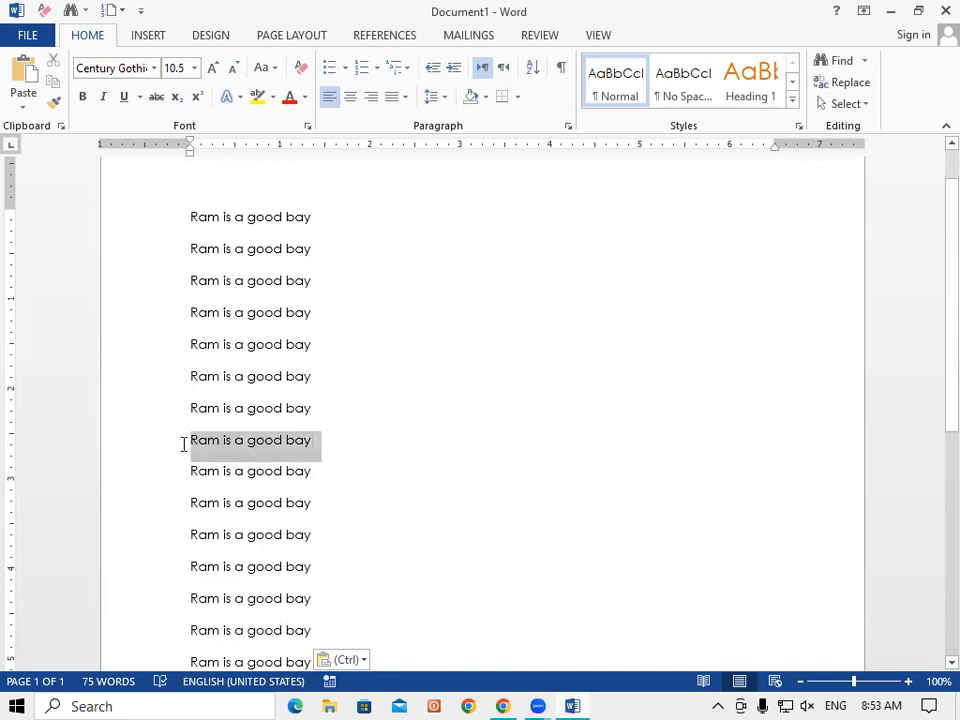
left_click_drag(312, 220, 165, 242)
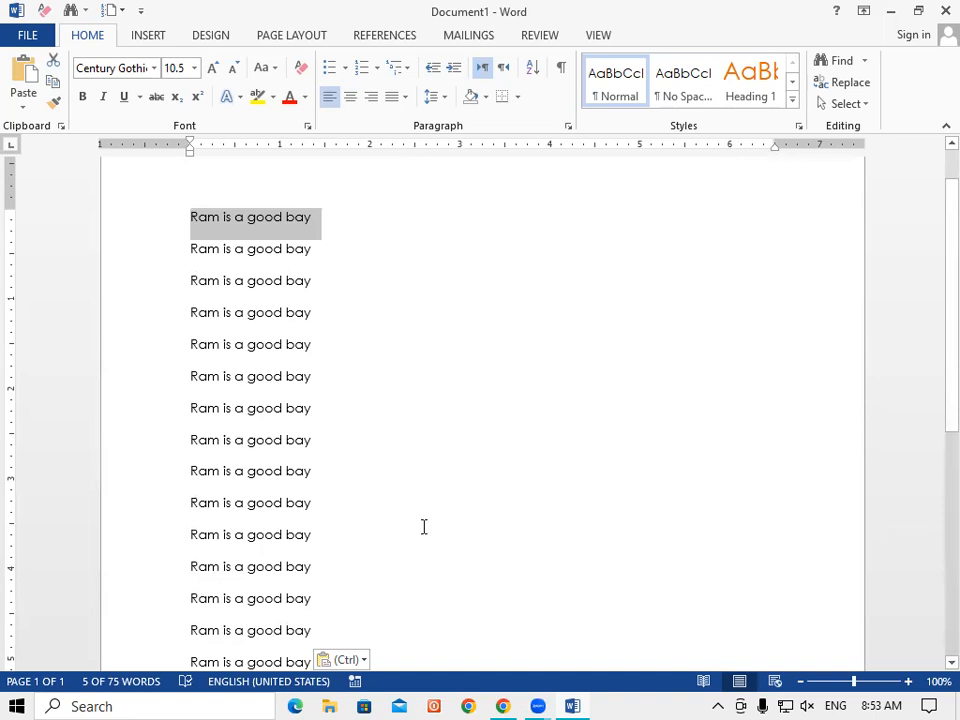
left_click(376, 464)
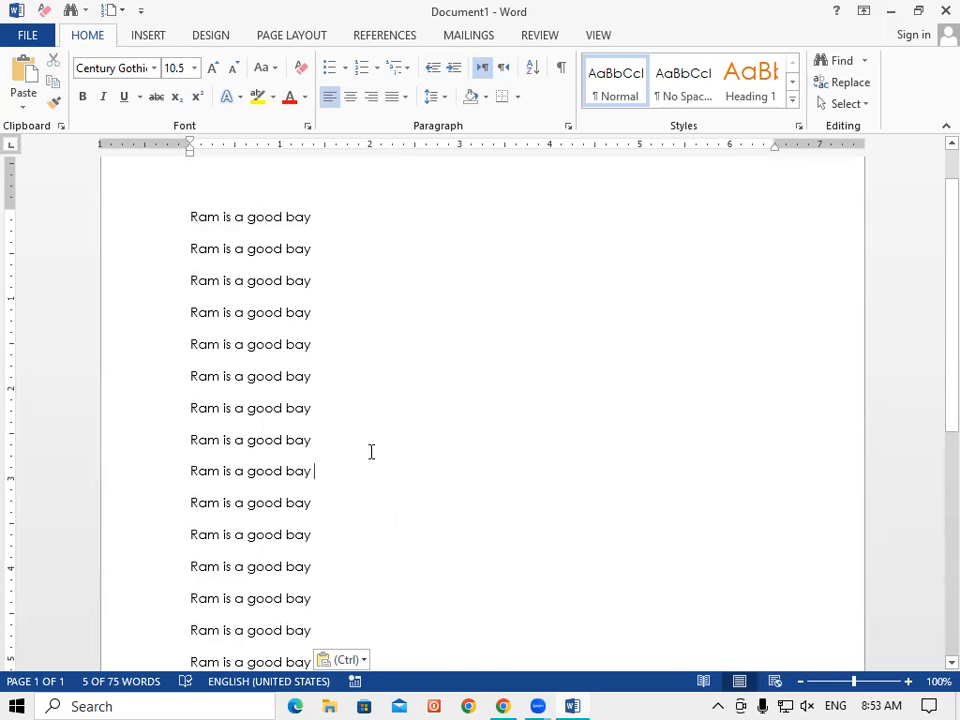
Step: Select line 1, then add lines 7, 13, 10 and 3 to the selection with Ctrl
left_click_drag(320, 216, 161, 221)
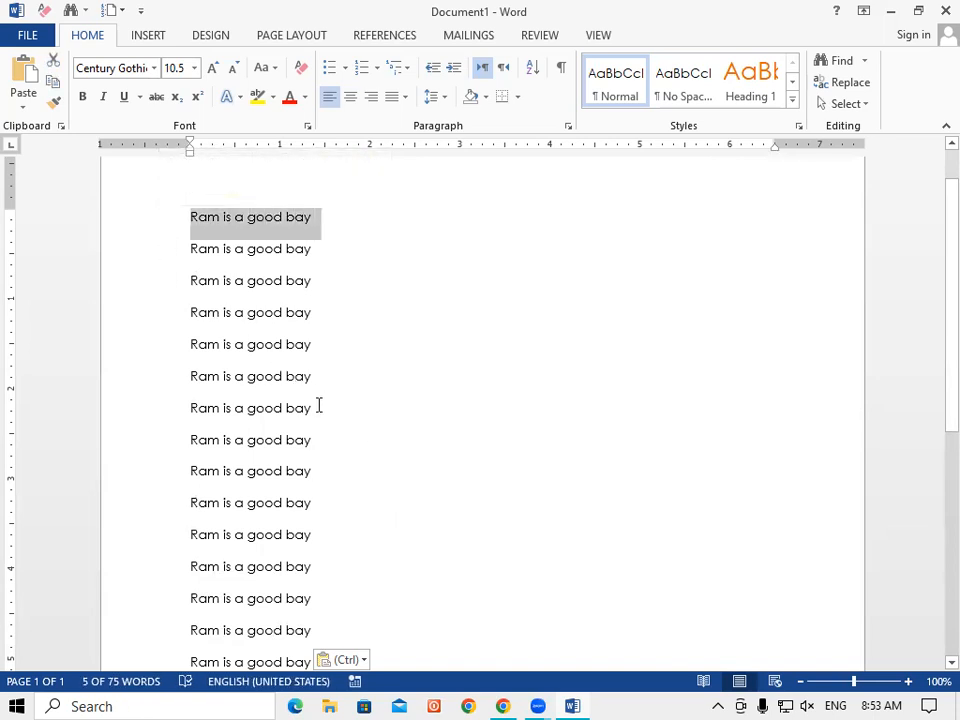
left_click_drag(315, 406, 193, 398)
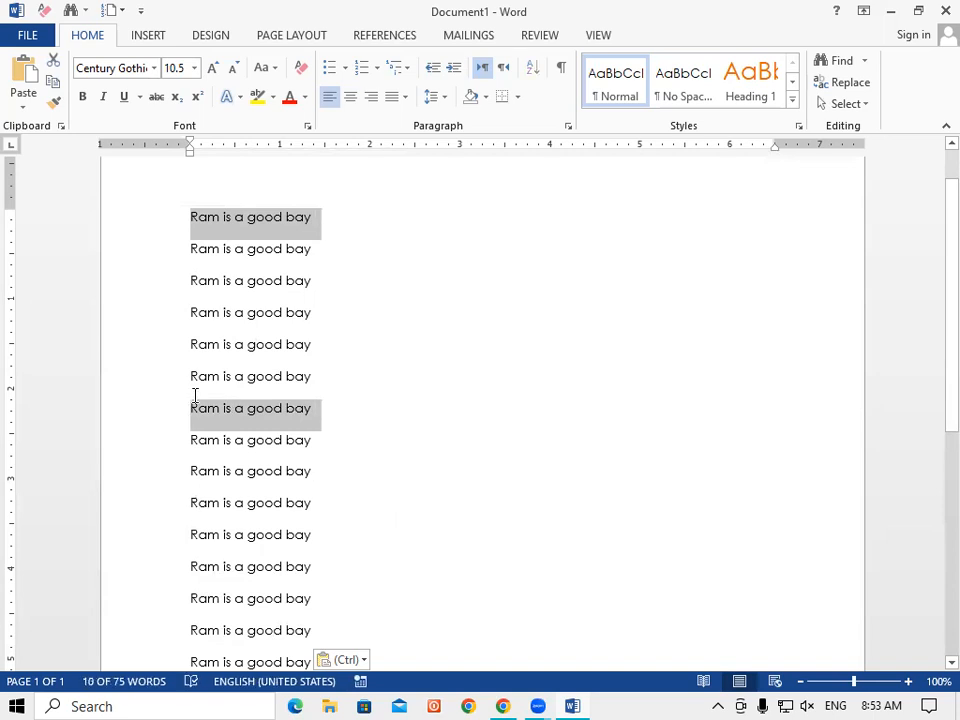
left_click(316, 598, "ctrl")
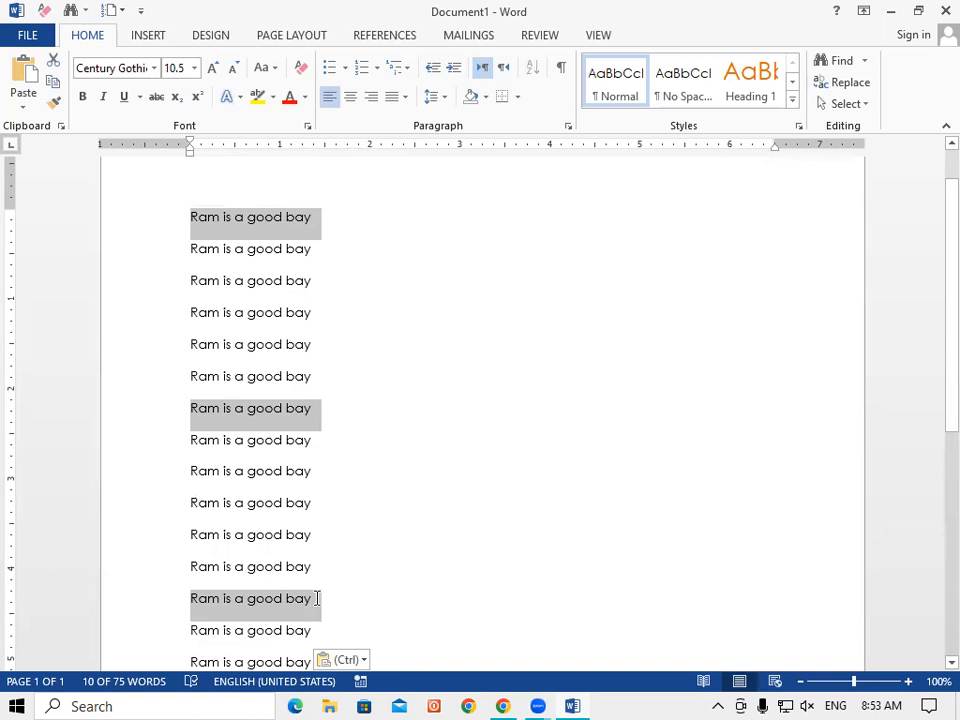
scroll(255, 565, "down", 1)
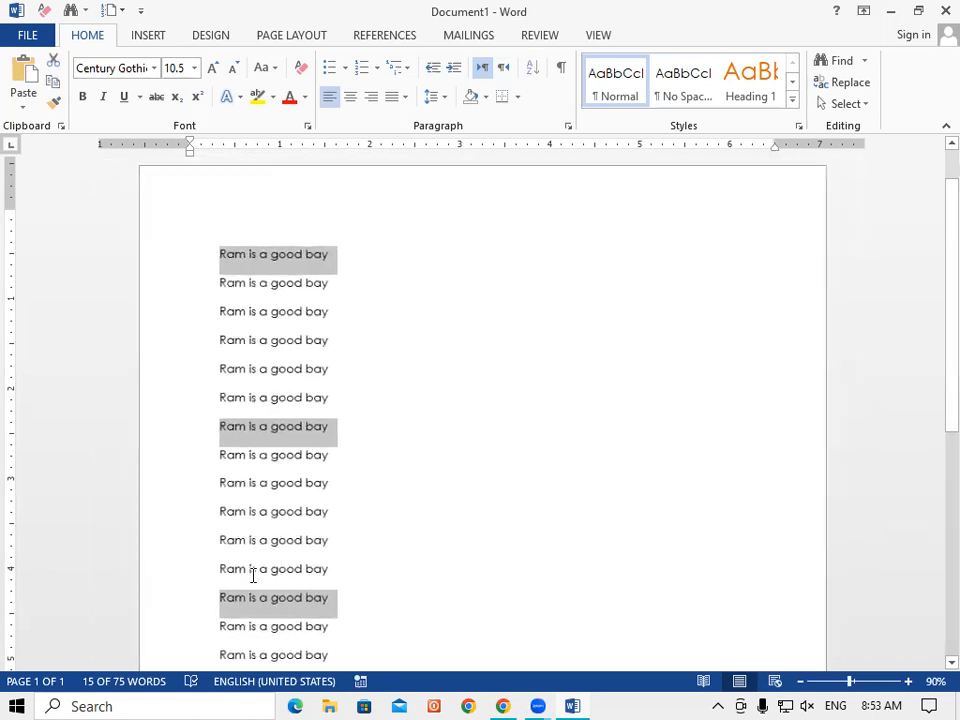
scroll(289, 521, "up", 2)
left_click_drag(291, 493, 154, 506)
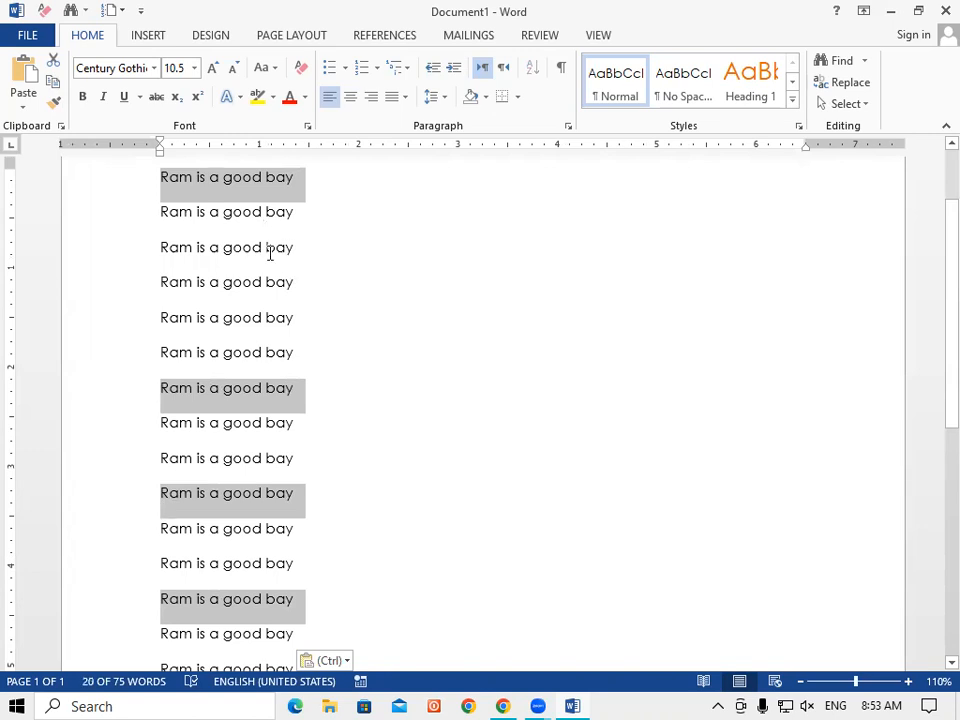
left_click_drag(291, 248, 142, 251)
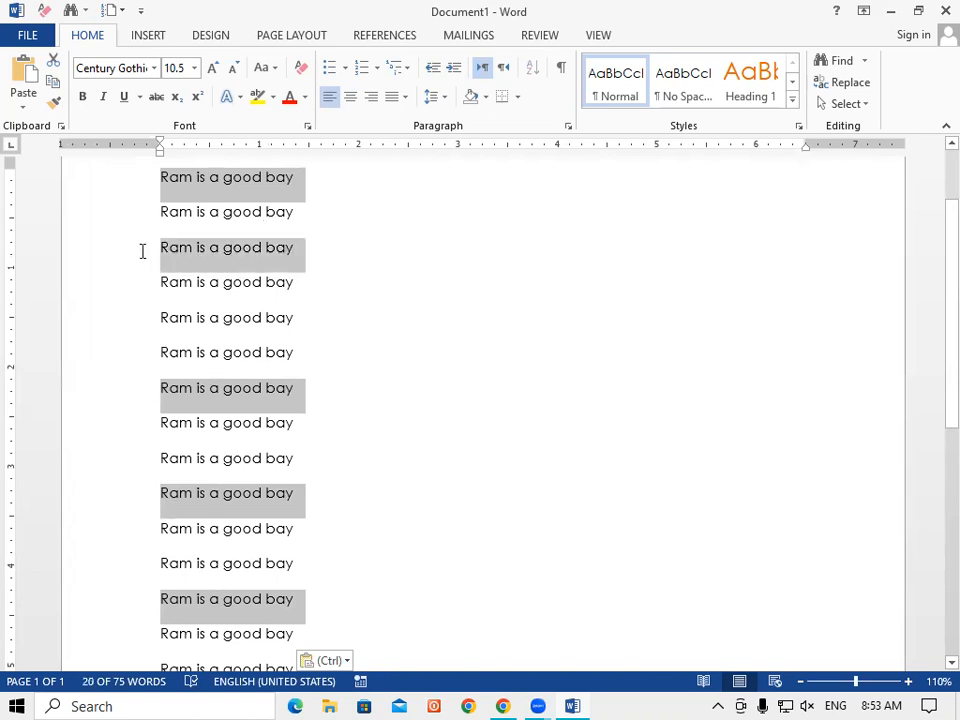
left_click(291, 102)
left_click(390, 381)
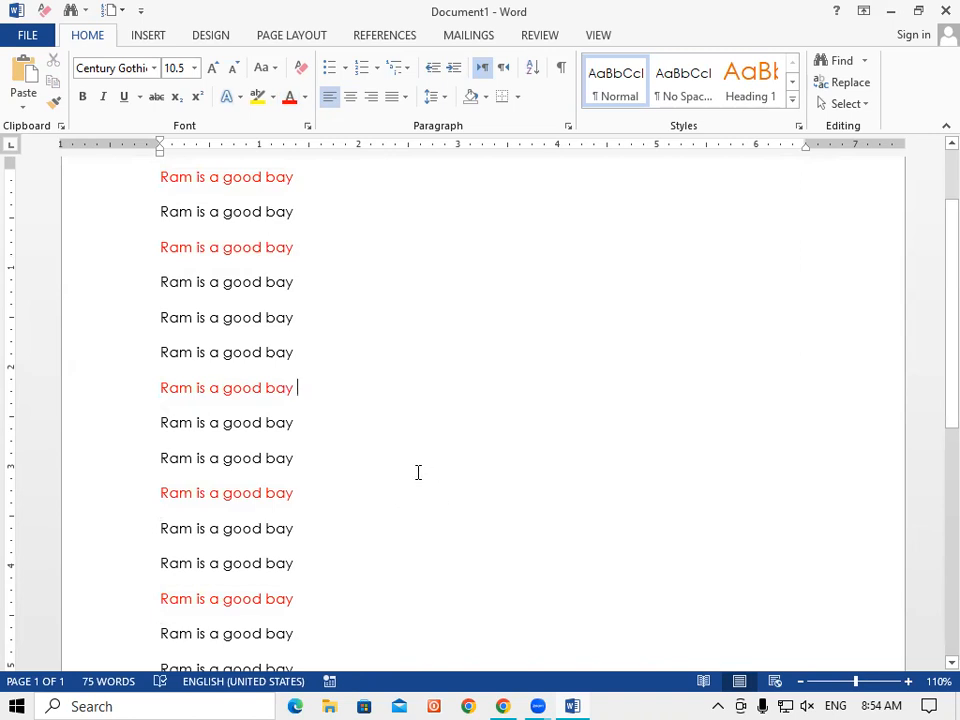
key("ctrl+z")
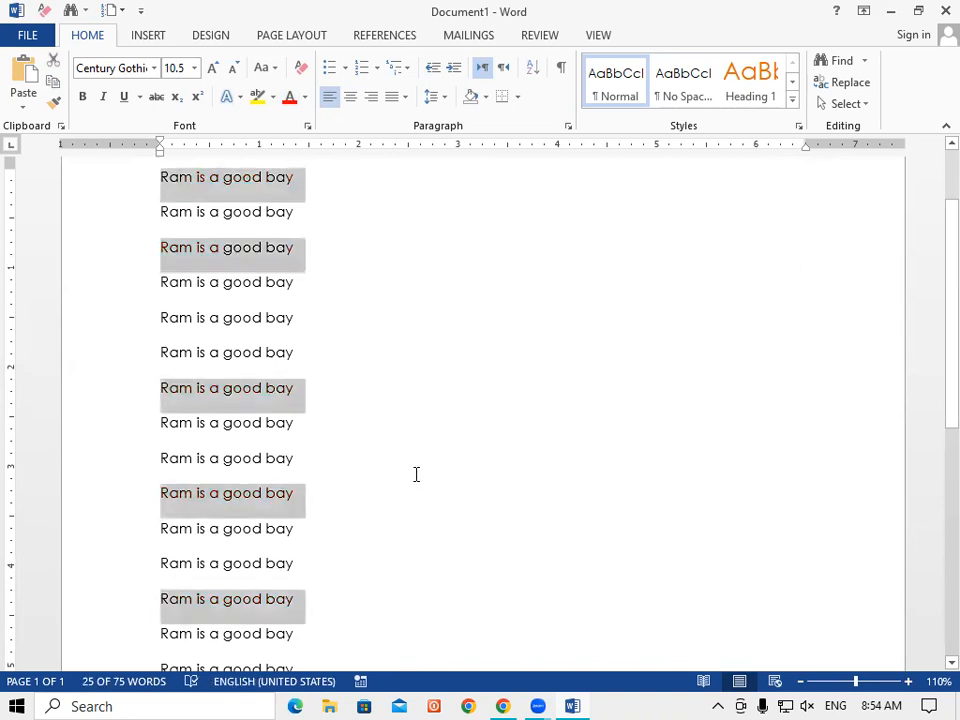
left_click(377, 332)
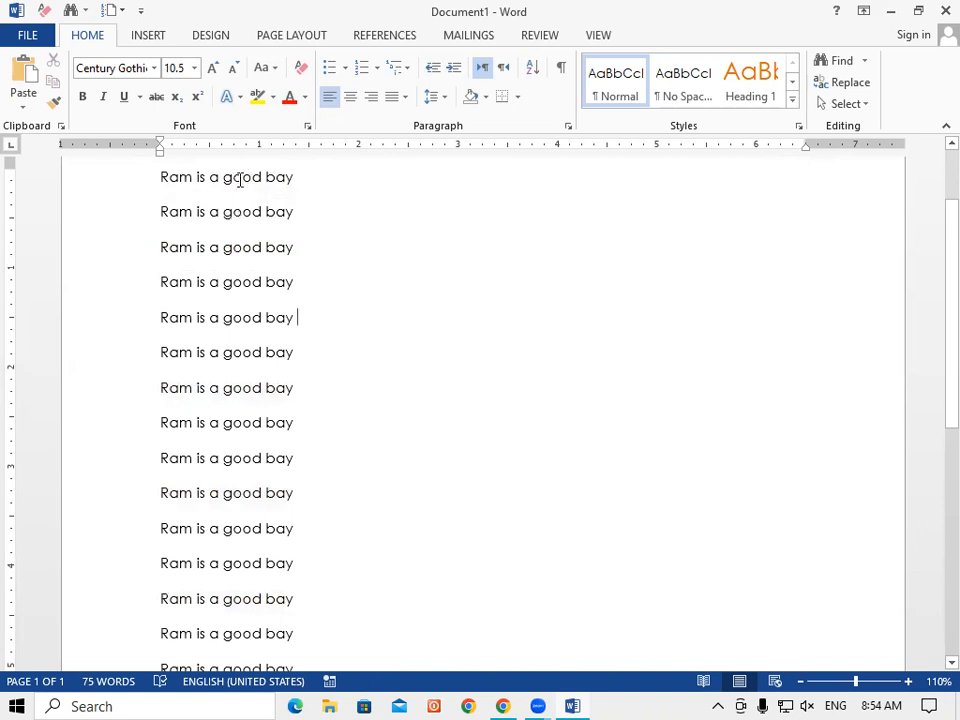
double_click(240, 180)
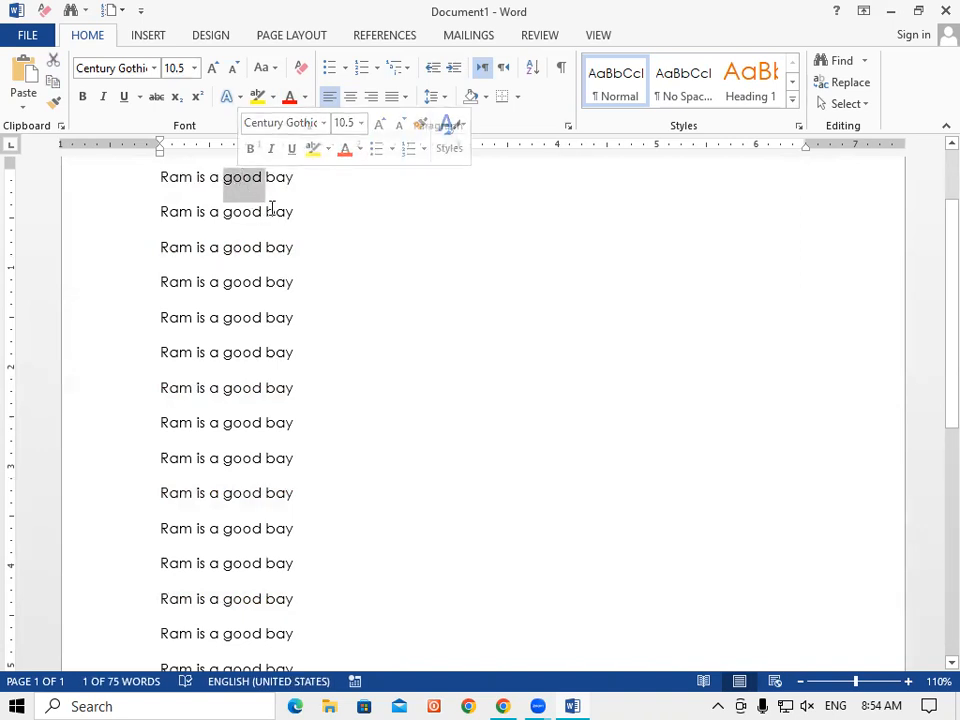
left_click(272, 199)
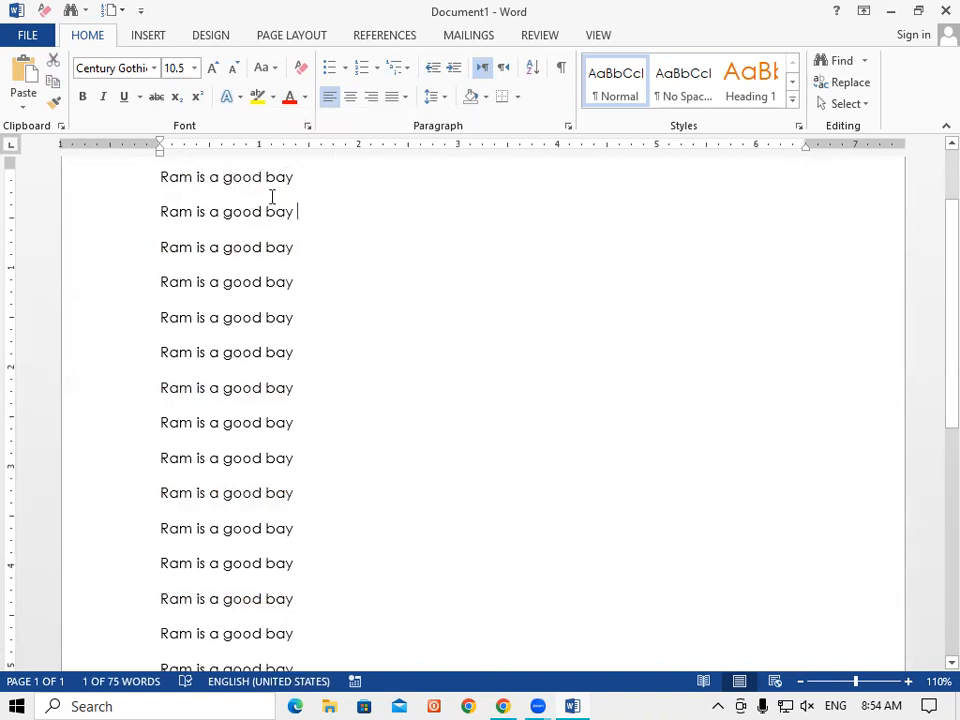
double_click(206, 178)
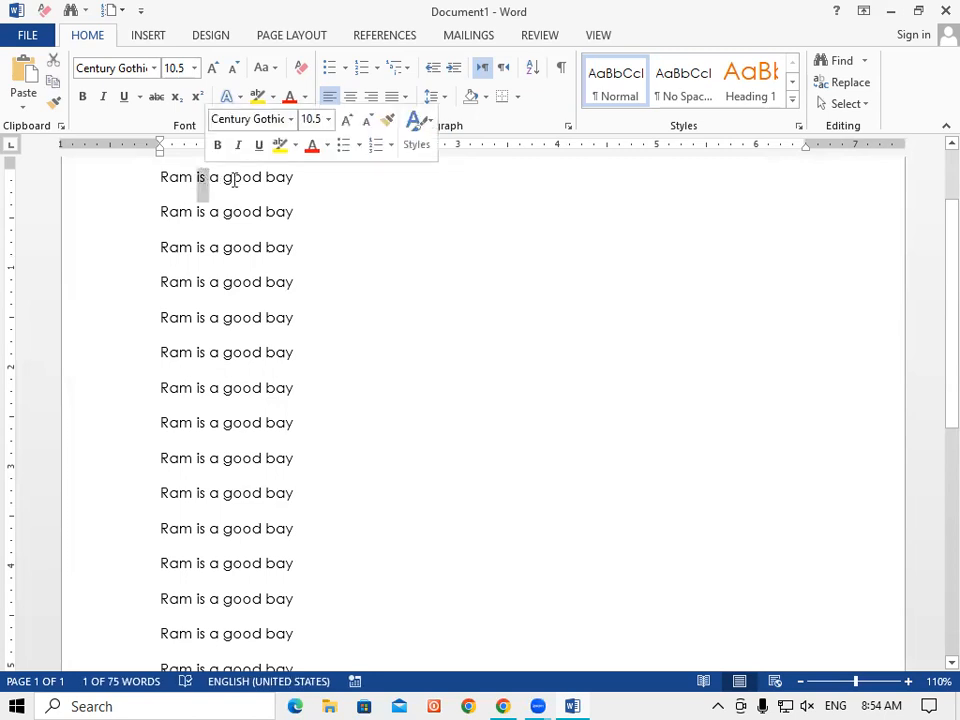
double_click(240, 180)
left_click(223, 180)
left_click(386, 306)
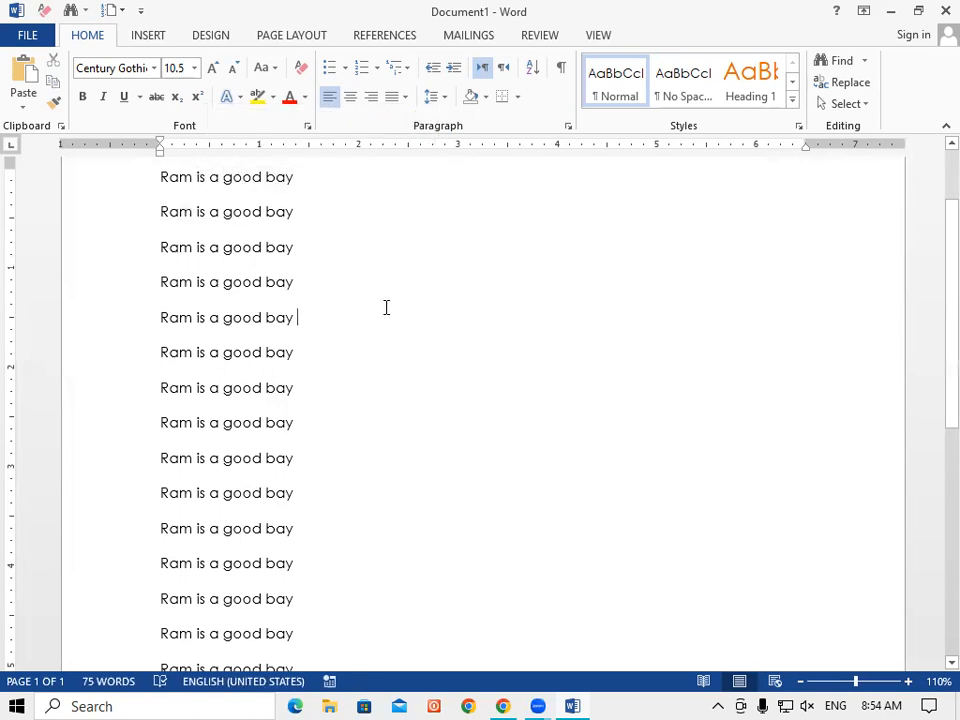
triple_click(216, 178)
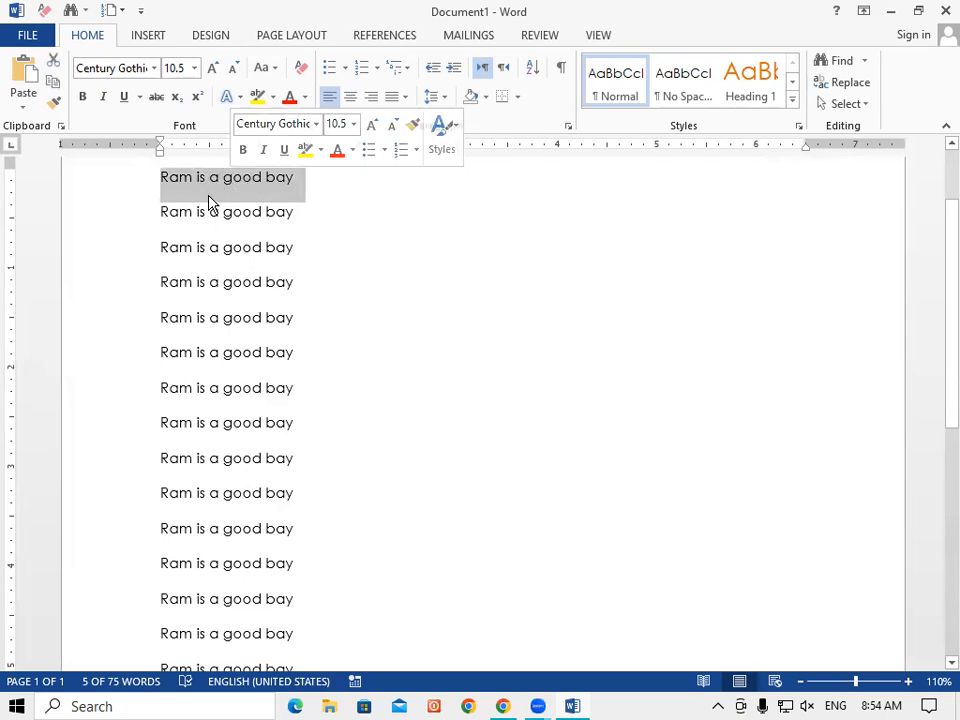
left_click(414, 281)
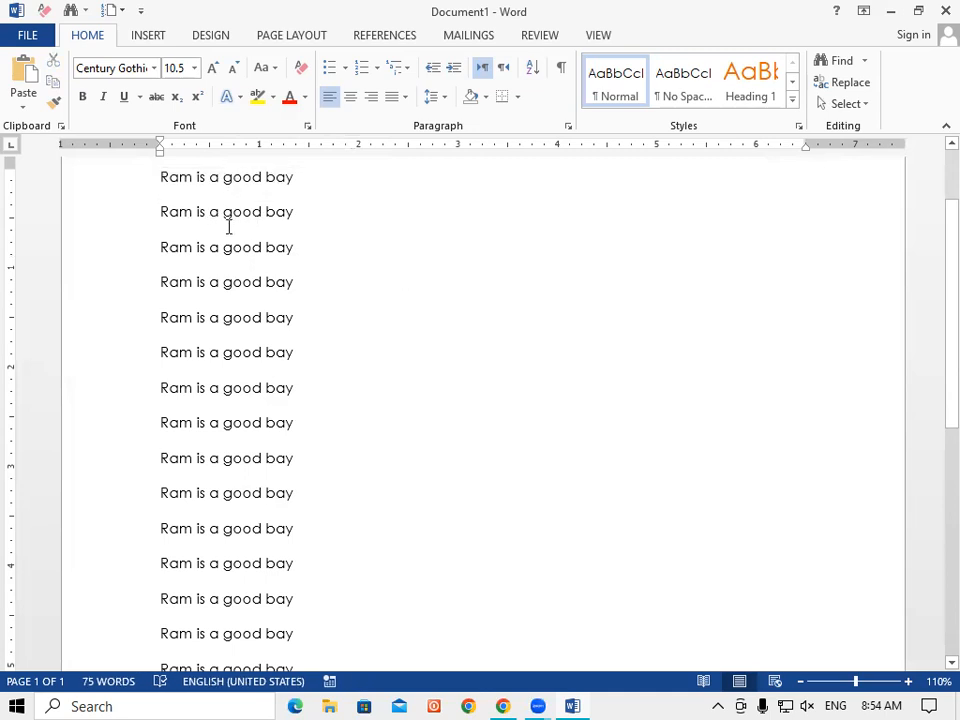
left_click_drag(306, 180, 150, 184)
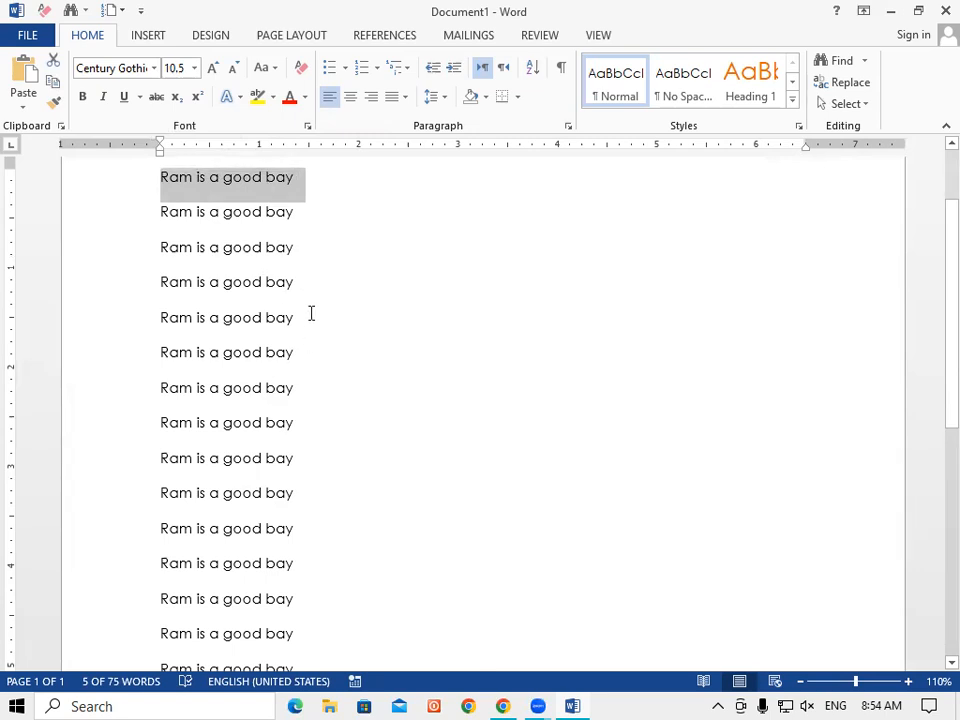
left_click_drag(296, 291, 165, 289)
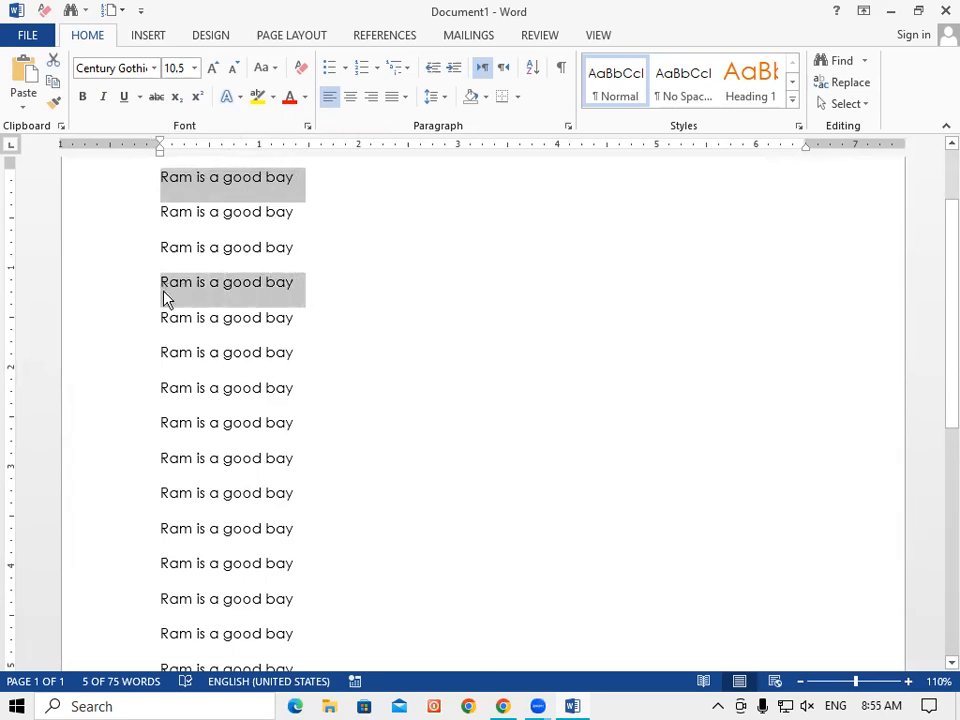
left_click(390, 388)
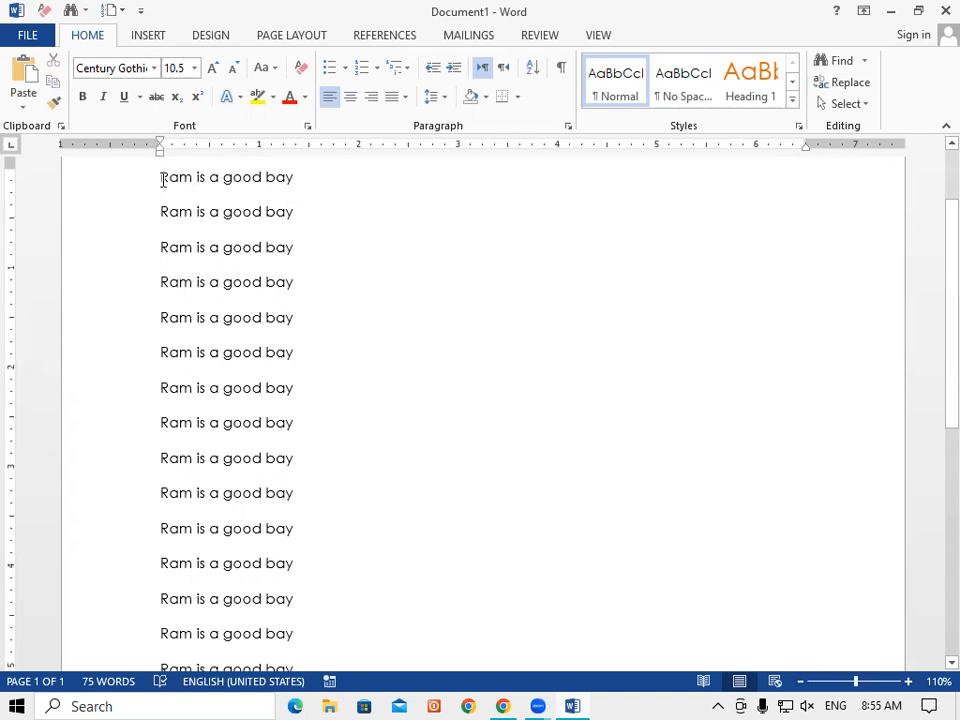
left_click_drag(163, 179, 171, 401)
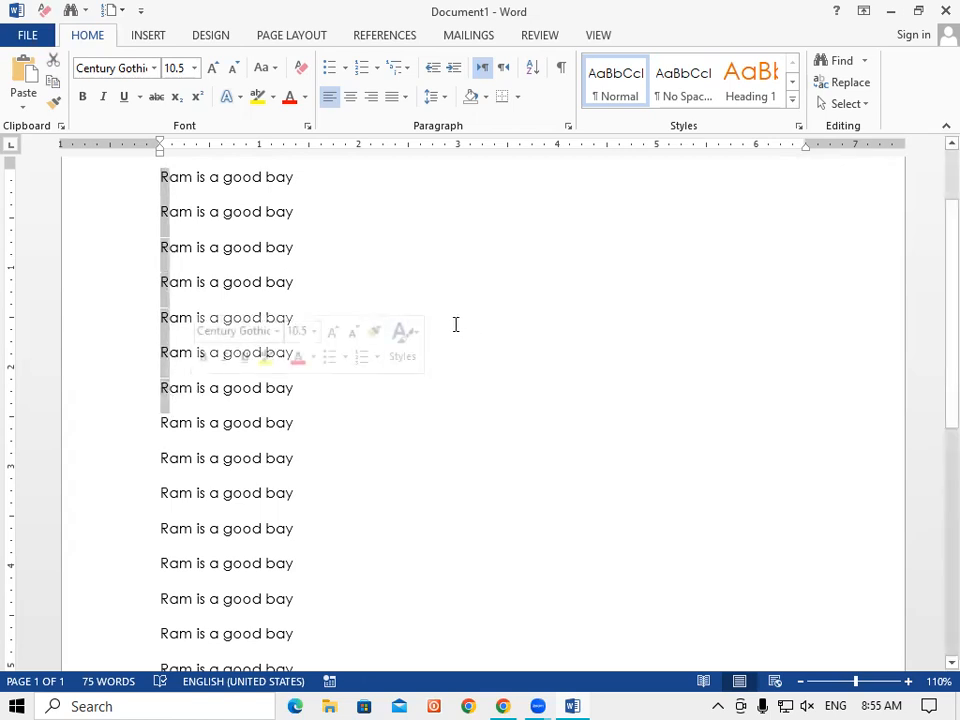
left_click(399, 240)
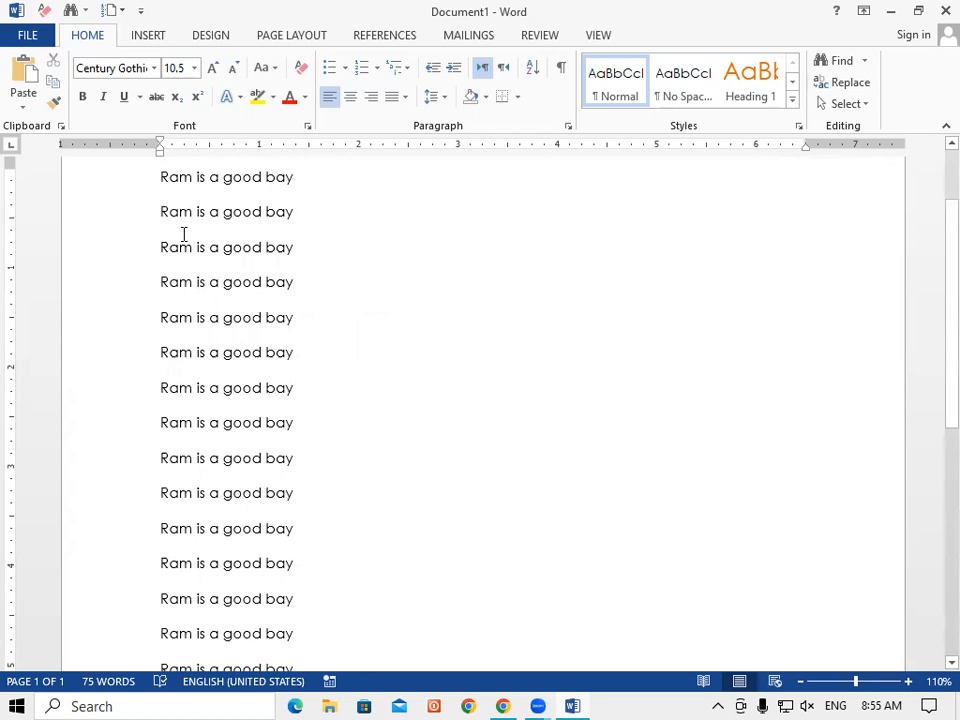
key("alt")
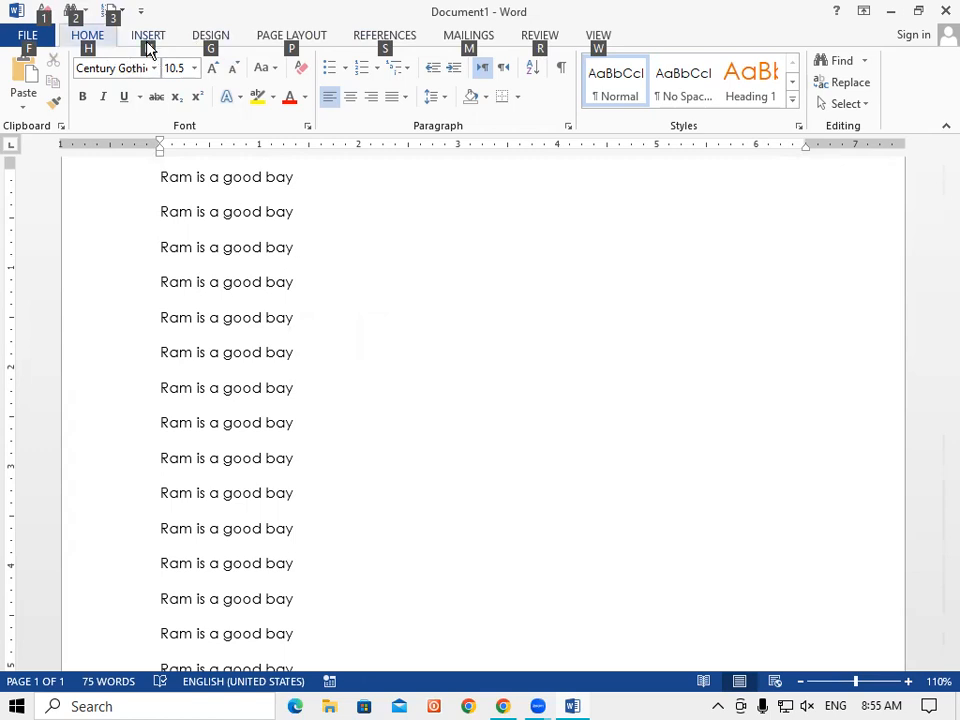
key("n")
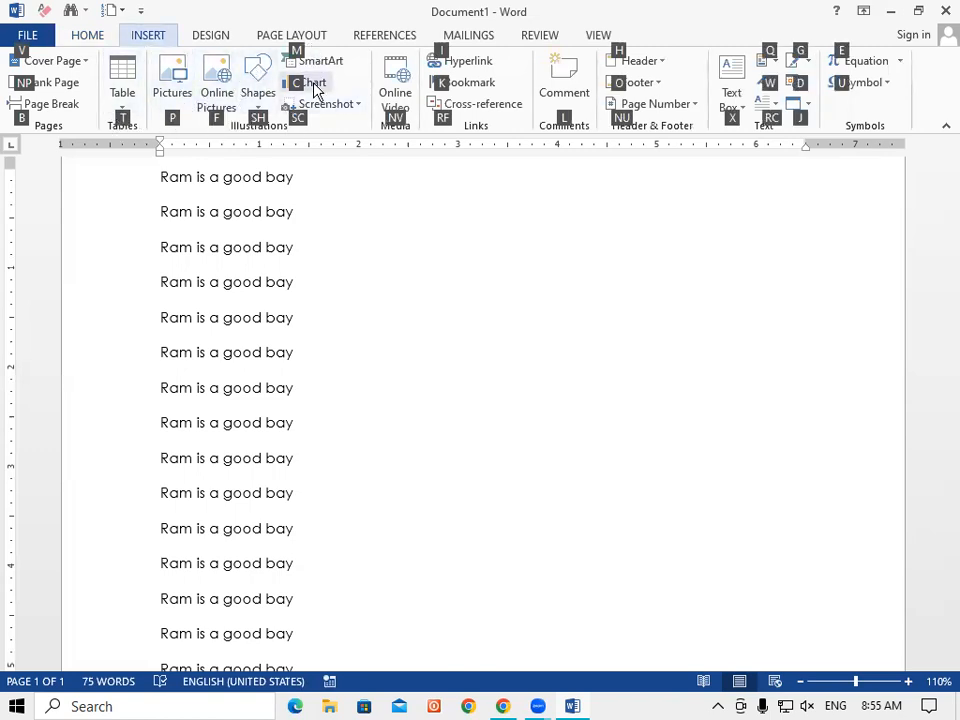
left_click(354, 250)
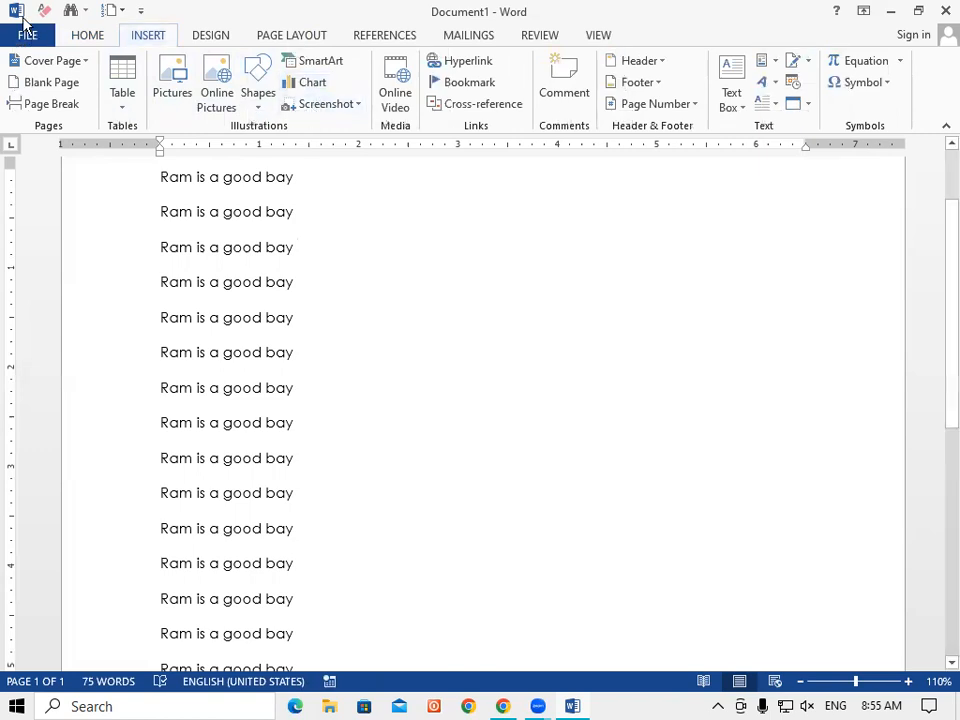
left_click(88, 38)
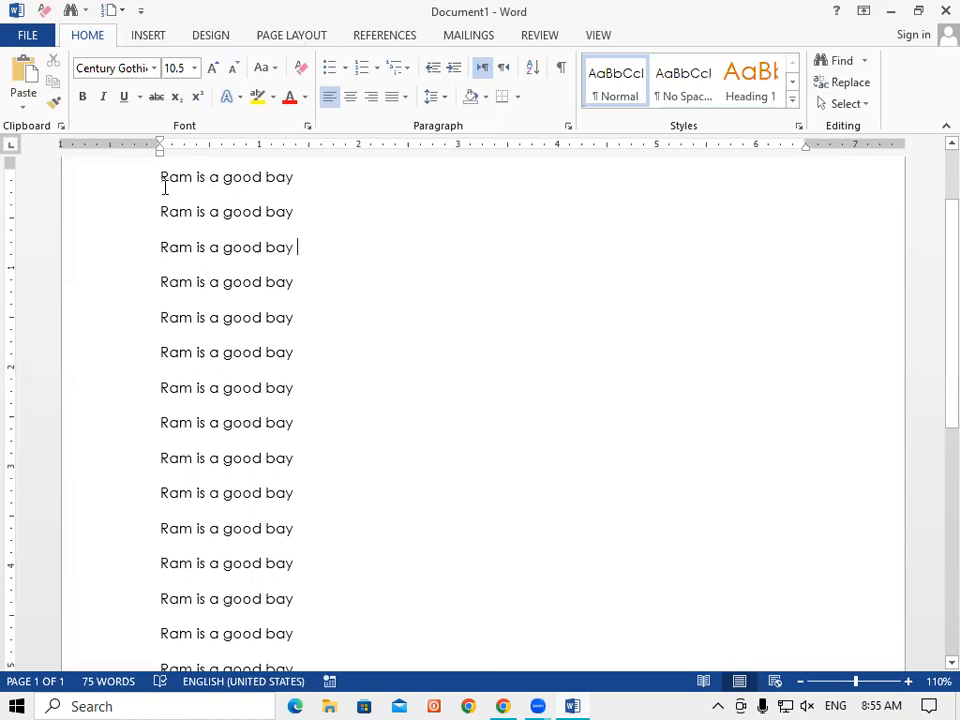
Step: Delete lines 2 through the end, leaving one 'Ram is a good bay' line, and select it
left_click_drag(160, 211, 355, 588)
key("Delete")
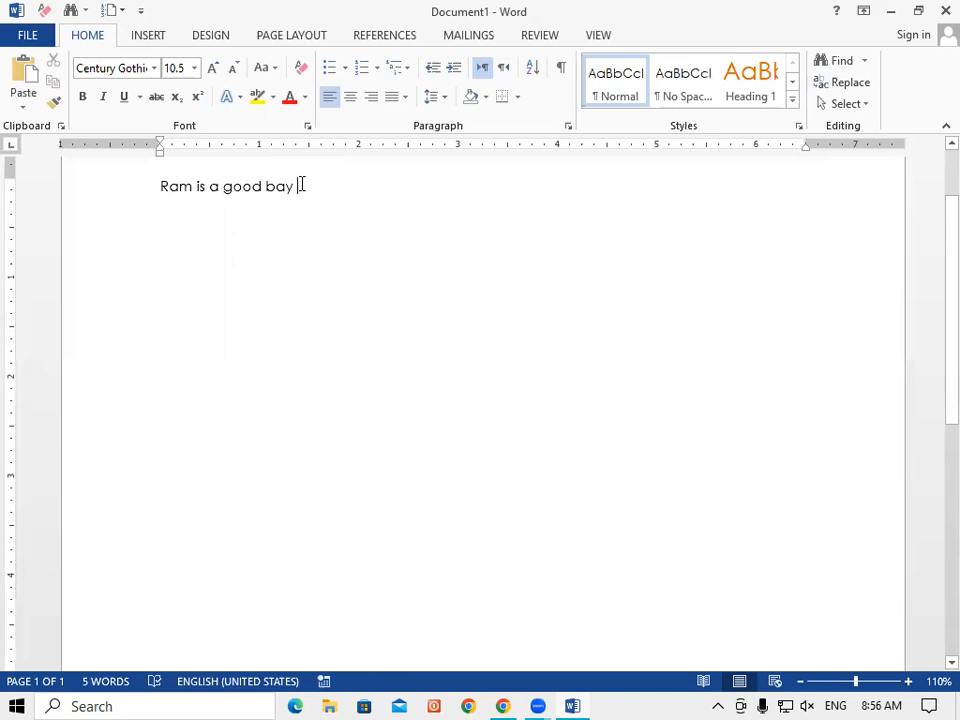
left_click_drag(298, 186, 135, 190)
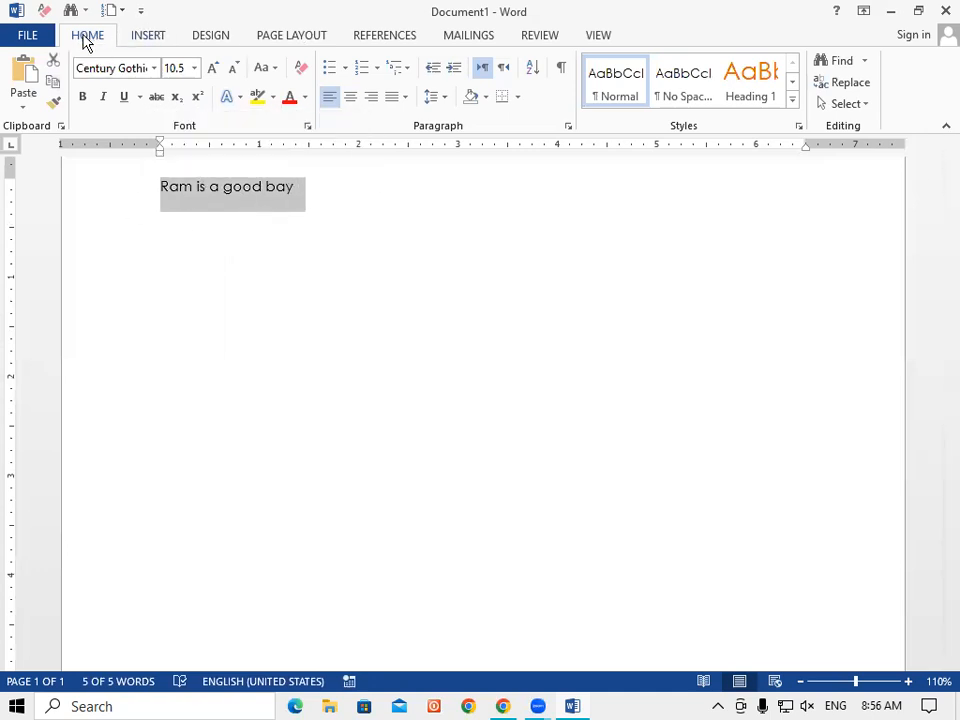
Step: Italicize the remaining line, then select 'Ram is a good bay' again
left_click(102, 96)
left_click(484, 690)
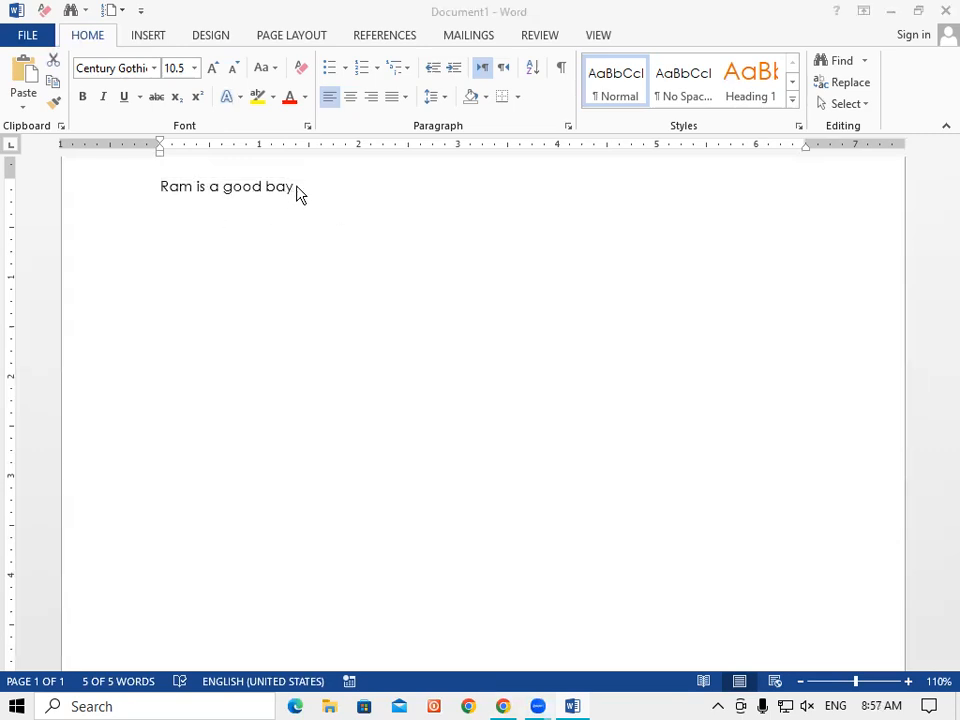
left_click_drag(298, 193, 197, 193)
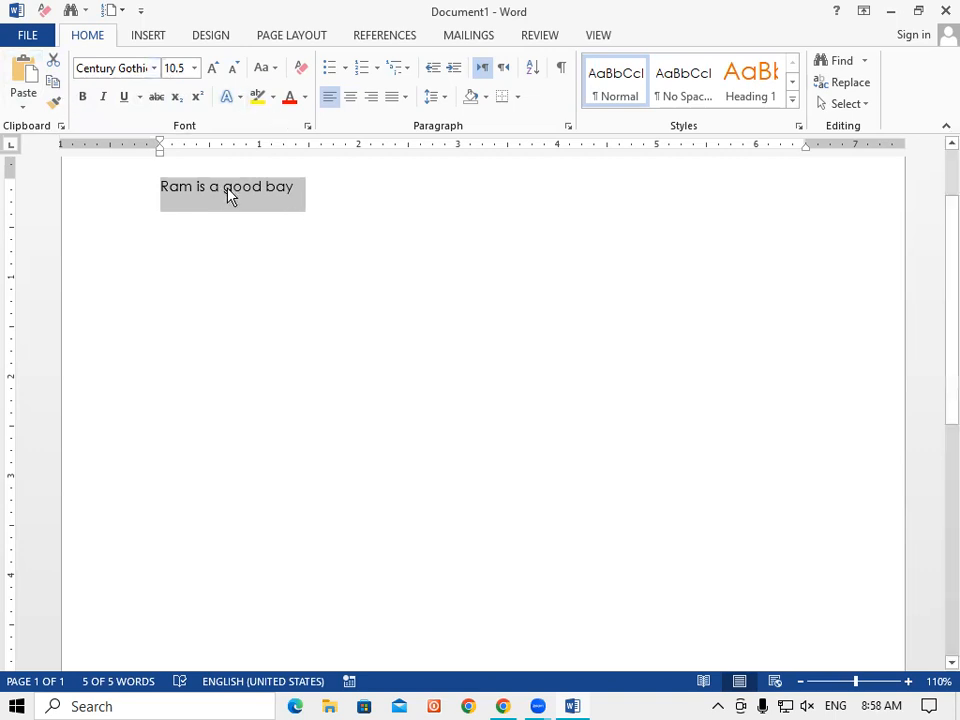
Step: Copy the selected line and paste it repeatedly to make eleven 'Ram is a good bay' lines (55 words)
left_click(58, 86)
left_click(28, 78)
left_click(28, 78)
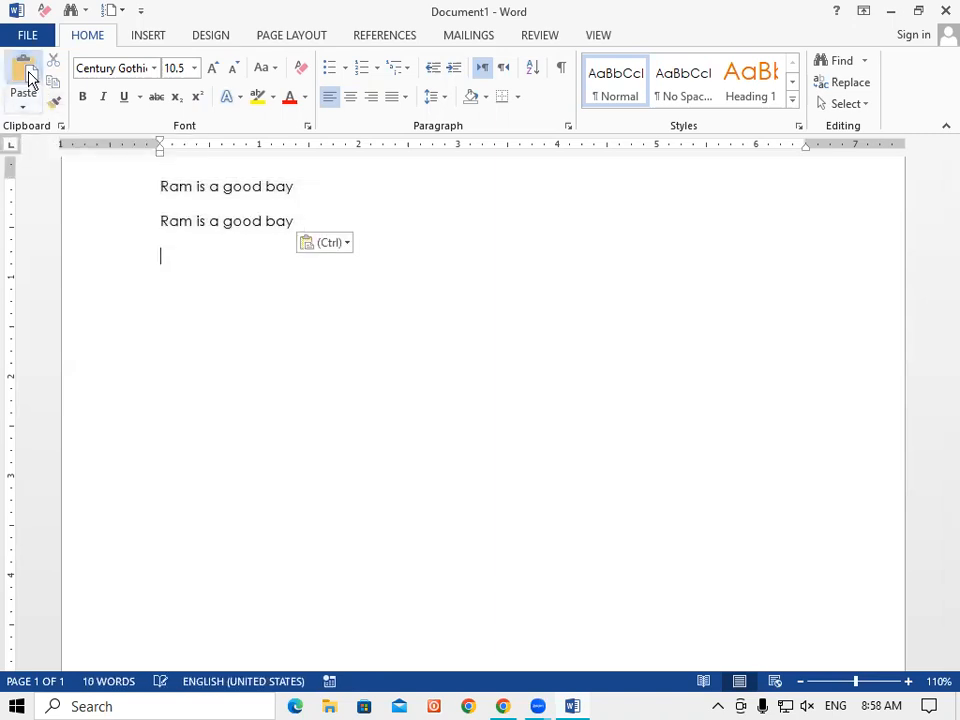
left_click(28, 78)
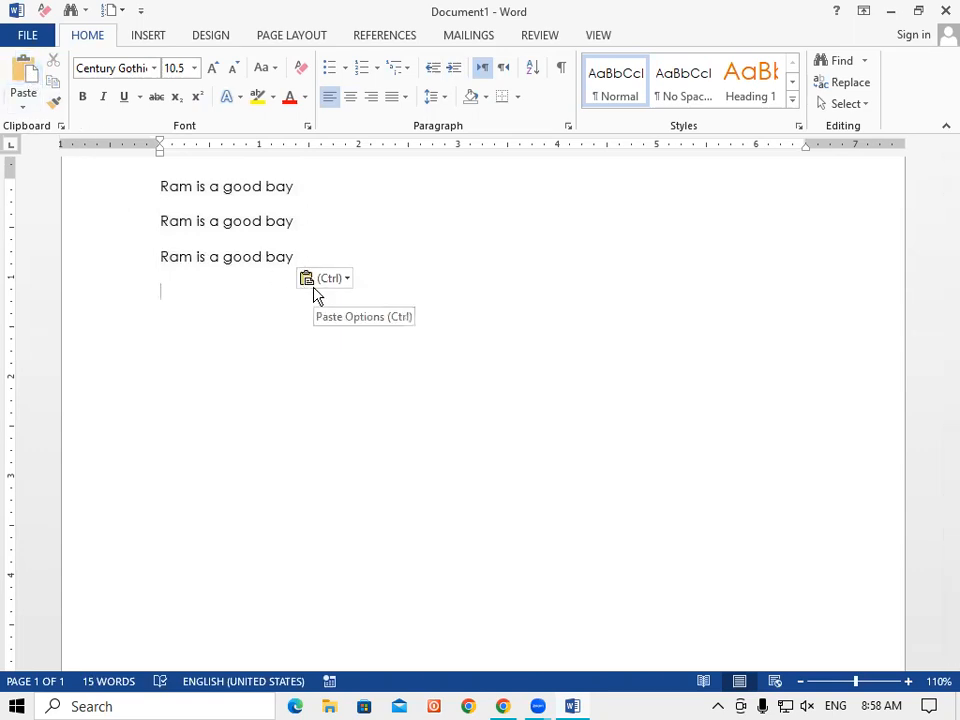
left_click(26, 70)
left_click(26, 70)
left_click(26, 68)
left_click(26, 68)
left_click(26, 68)
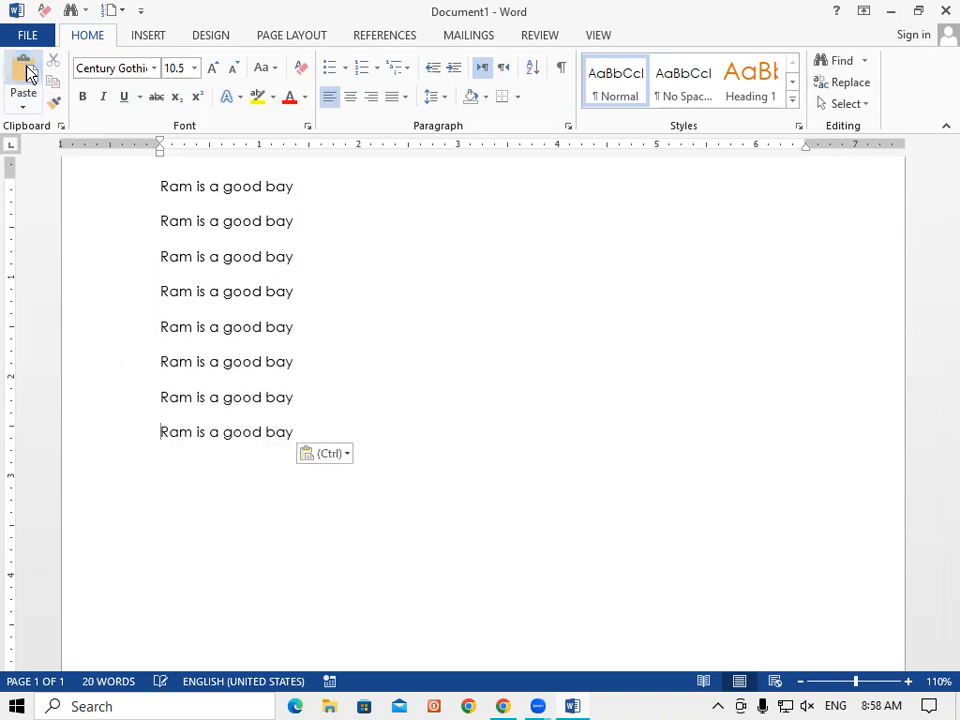
left_click(27, 69)
left_click(27, 69)
left_click(28, 70)
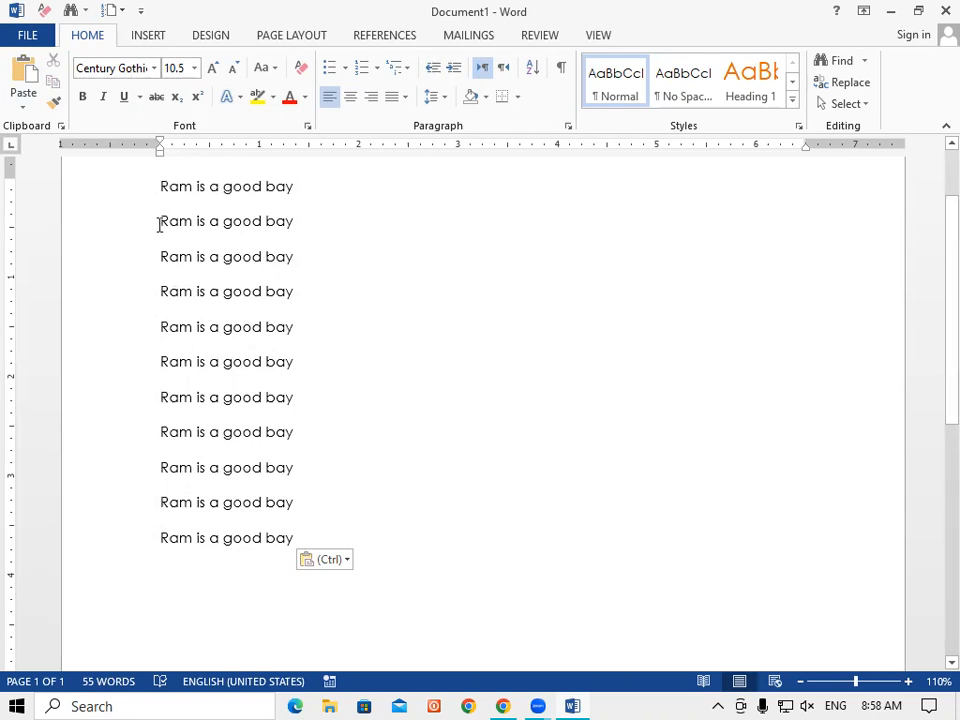
Step: Cut the ten repeated lines, leaving one 'Ram is a good bay' line, and select it
left_click(160, 222)
left_click_drag(193, 281, 296, 533)
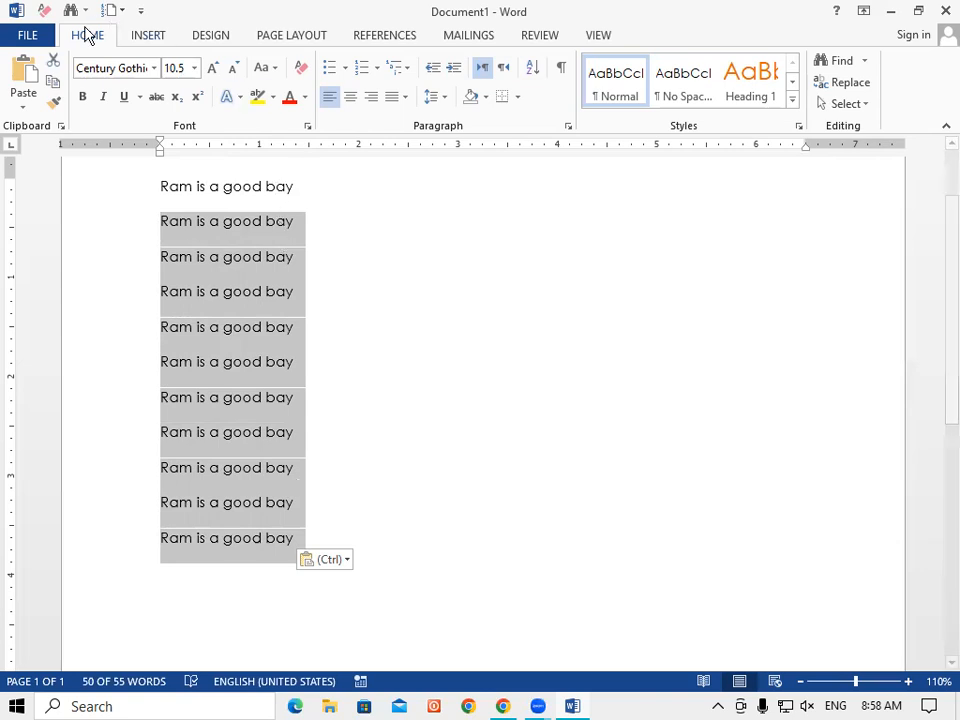
left_click(54, 63)
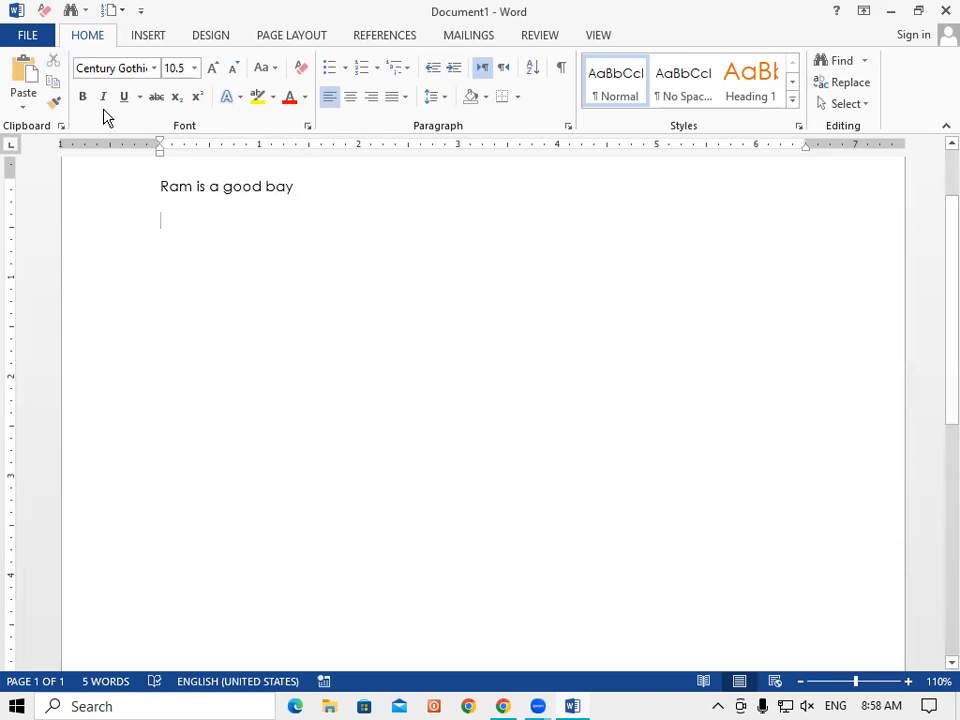
left_click_drag(158, 186, 405, 210)
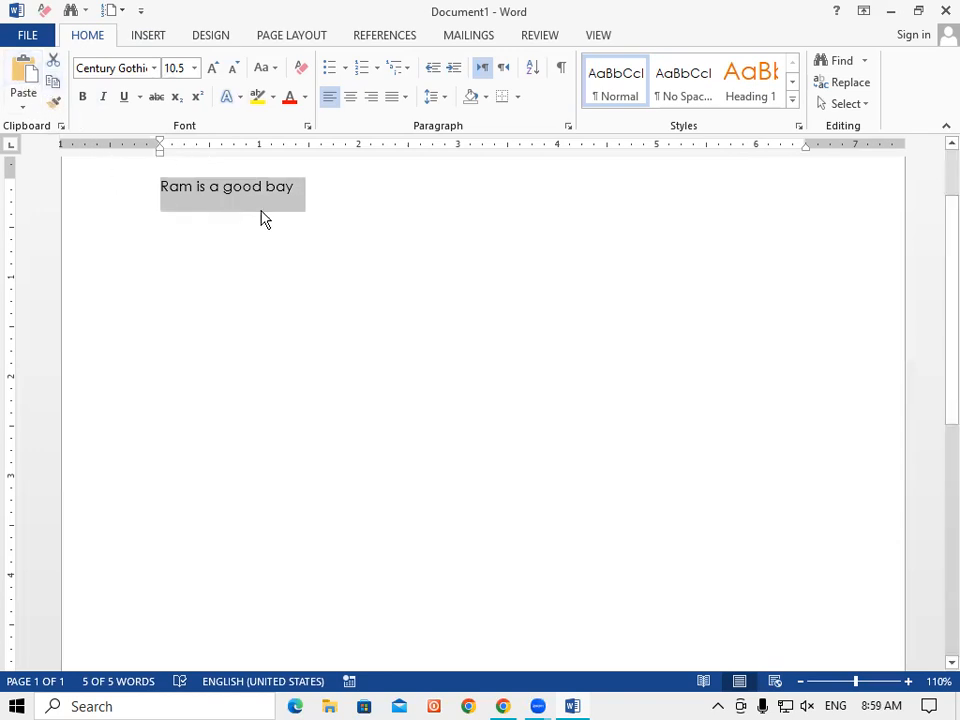
Step: Paste the sentence until twenty 'Ram is a good bay' lines fill the page, then select lines 3–6
key("ctrl+v")
key("ctrl+v")
key("ctrl+v")
key("ctrl+v")
key("ctrl+v")
key("ctrl+v")
key("ctrl+v")
key("ctrl+v")
key("ctrl+v")
key("ctrl+v")
key("ctrl+v")
key("ctrl+v")
key("ctrl+v")
key("ctrl+v")
key("ctrl+v")
key("ctrl+v")
key("ctrl+v")
key("ctrl+v")
key("ctrl+v")
key("ctrl+v")
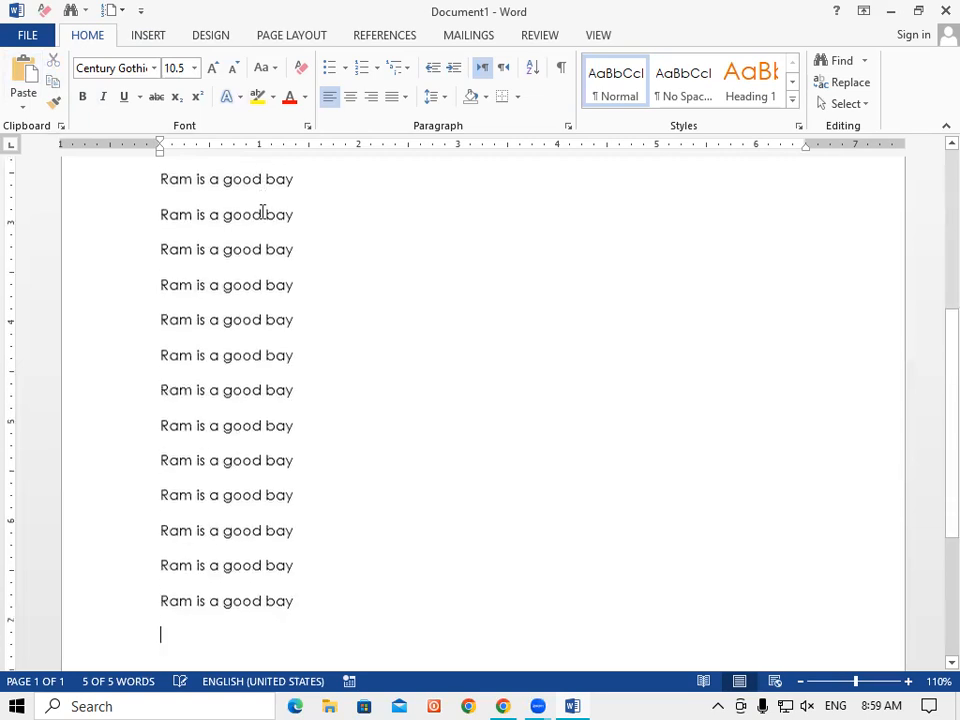
scroll(240, 340, "down", 3)
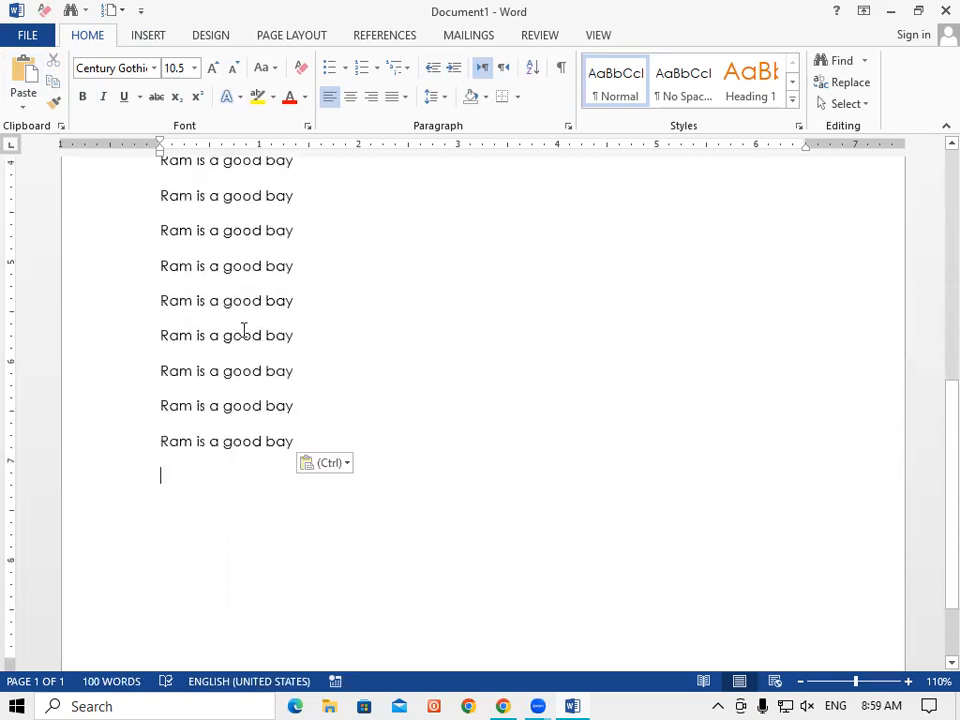
scroll(243, 330, "up", 2)
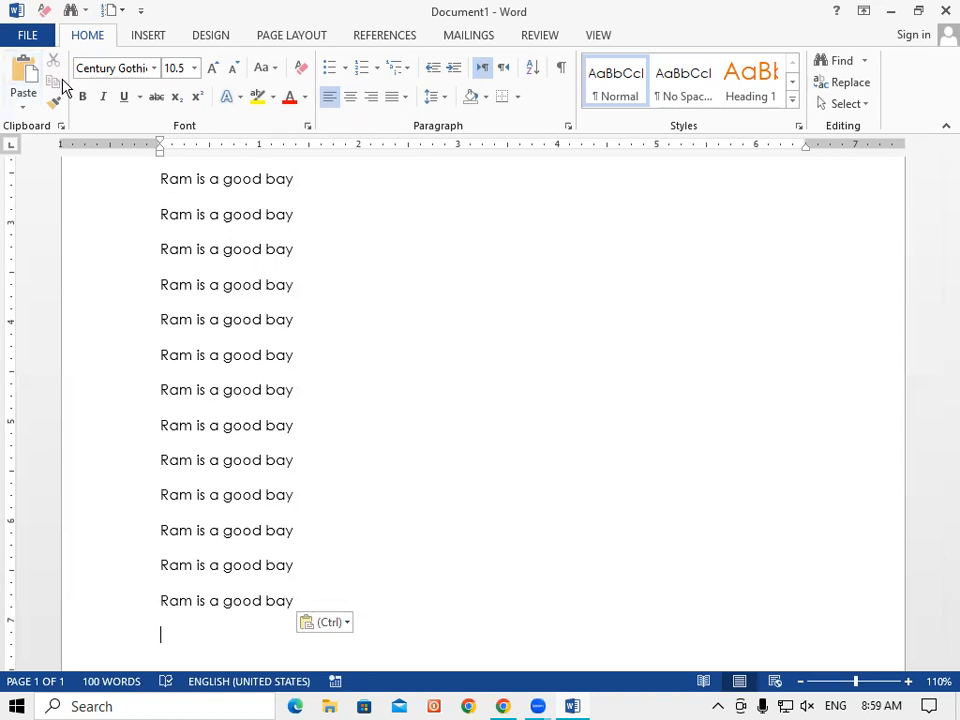
left_click_drag(160, 250, 354, 351)
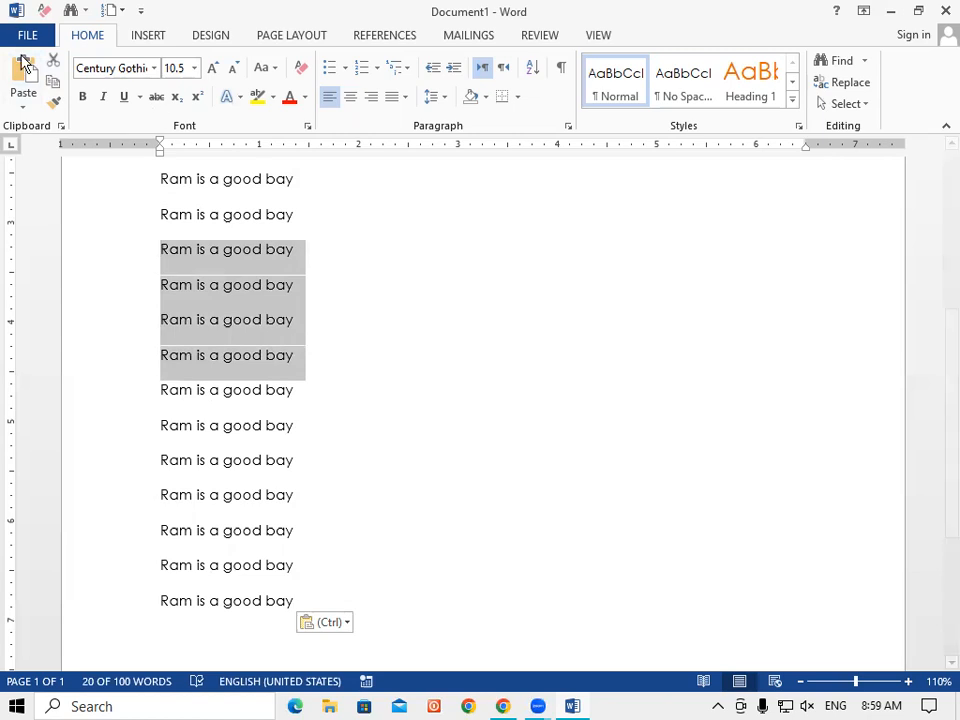
Step: Cut the four selected lines, leaving sixteen lines (80 words)
left_click(54, 64)
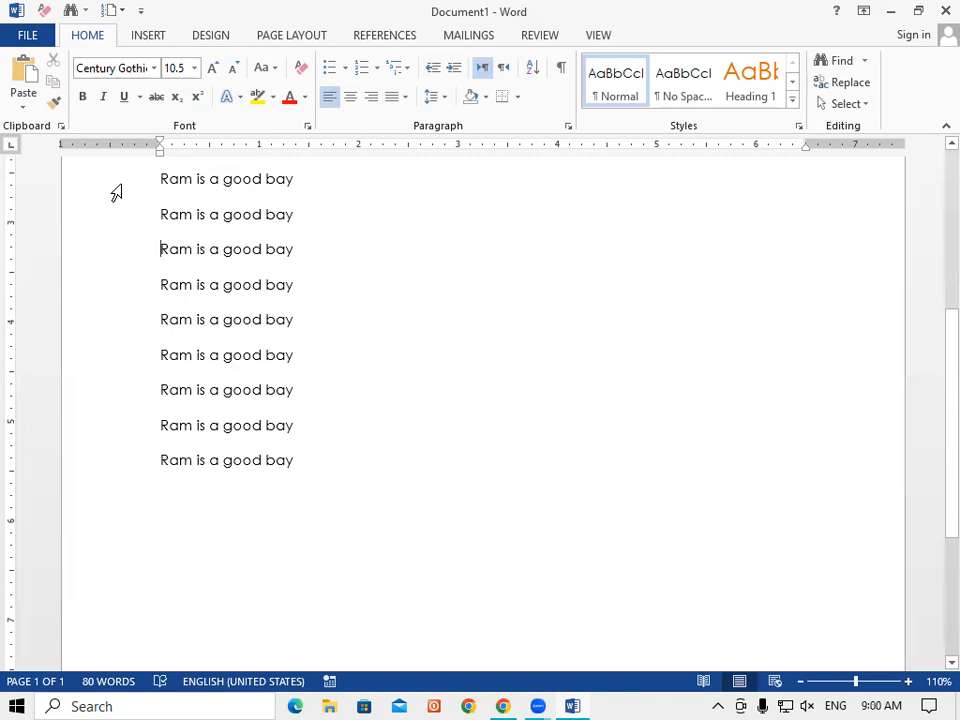
Step: Open the Save As dialog through FILE > Save As > Browse, showing the Documents folder
left_click(26, 38)
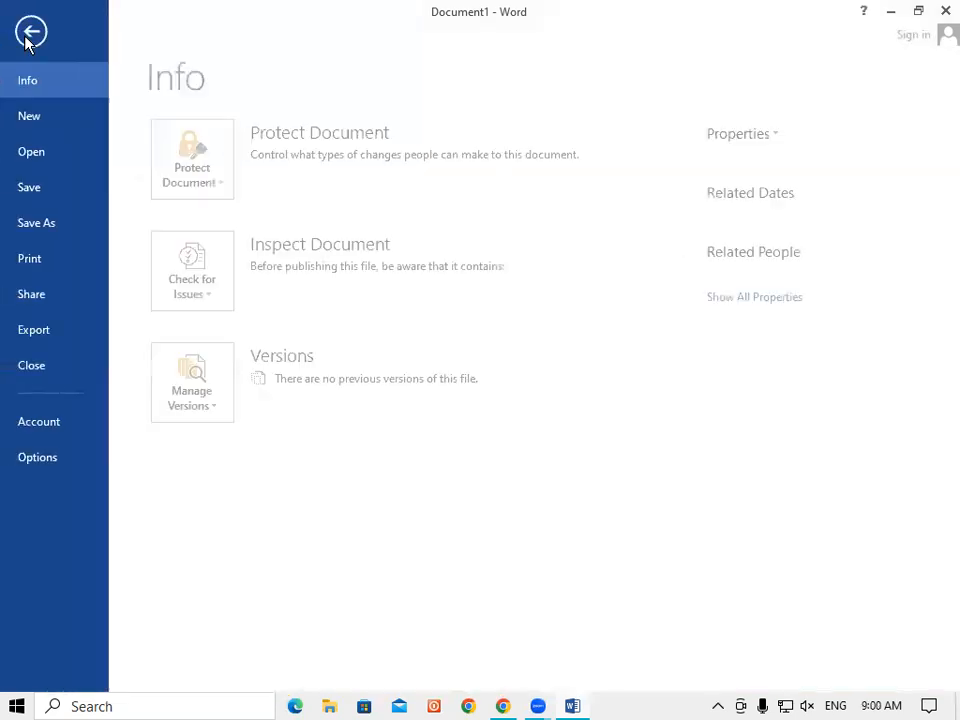
left_click(35, 195)
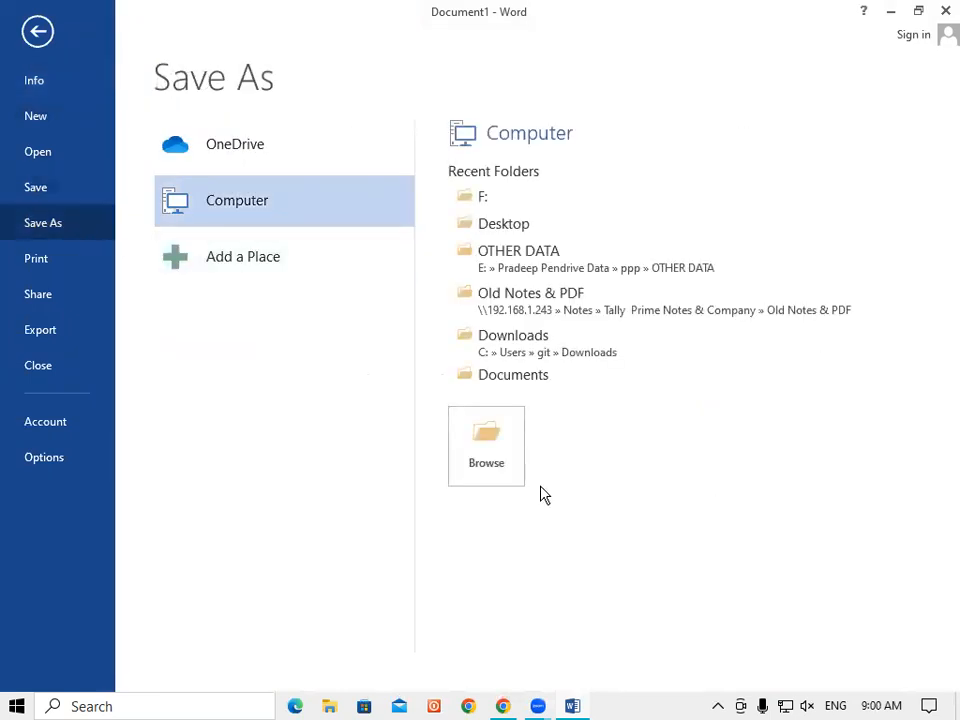
left_click(490, 443)
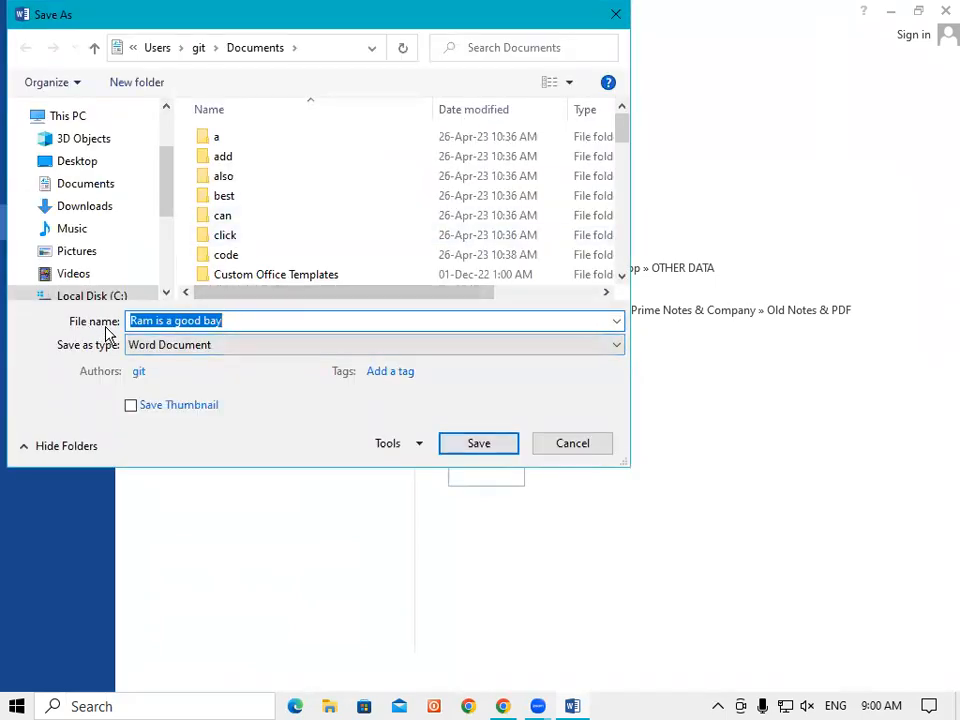
Step: Replace the suggested file name 'Ram is a good bay' with 'nisha'
left_click(230, 320)
left_click_drag(230, 320, 105, 335)
key("BackSpace")
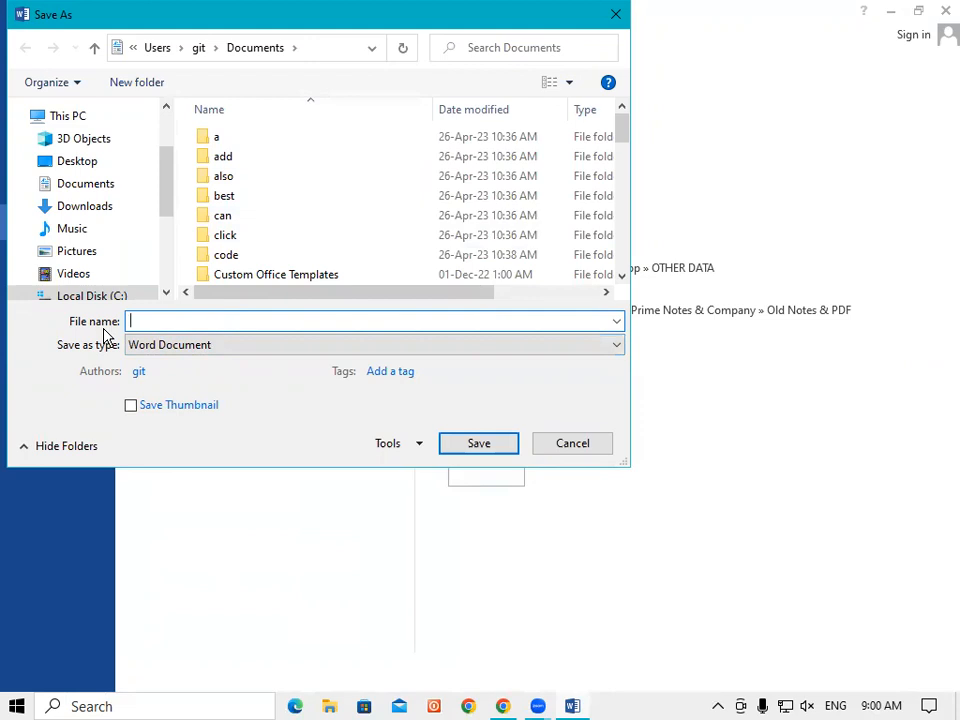
type("nisha")
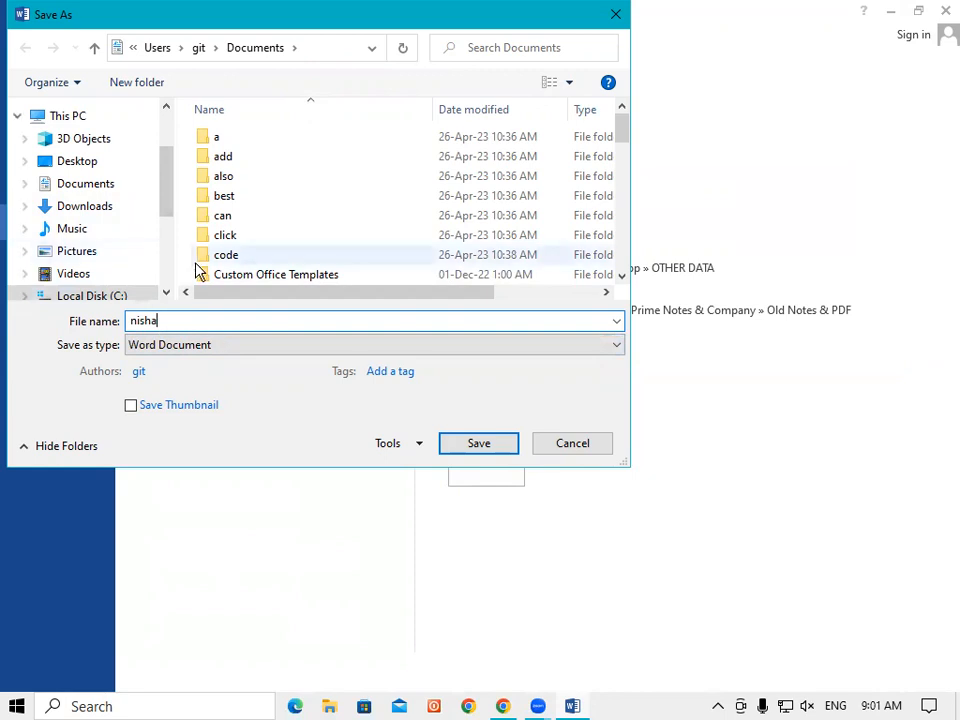
left_click_drag(167, 204, 167, 228)
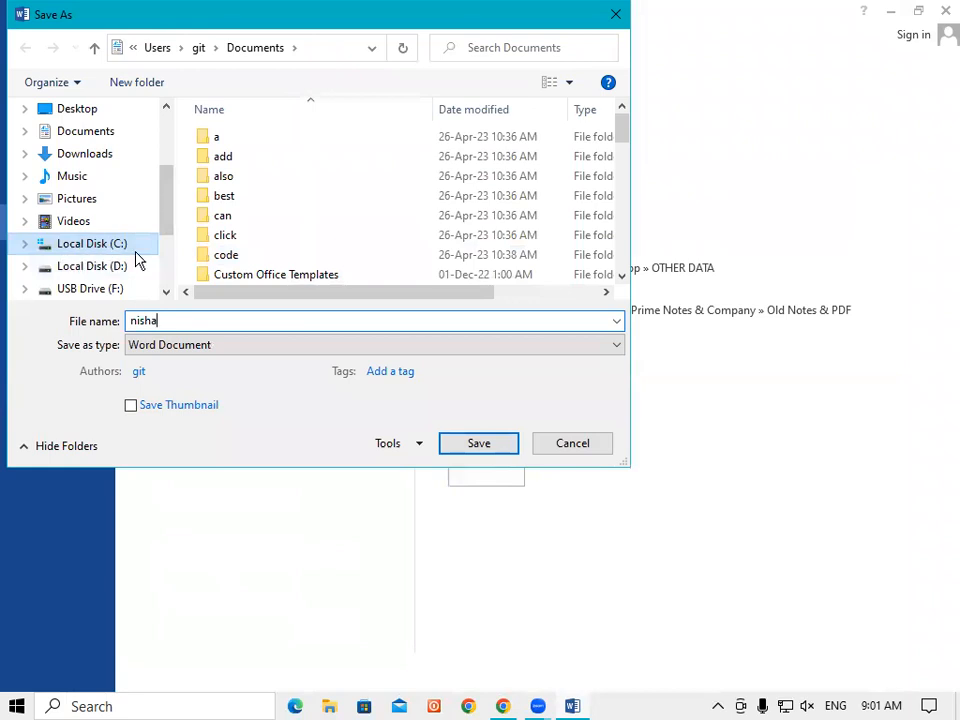
left_click_drag(165, 221, 165, 188)
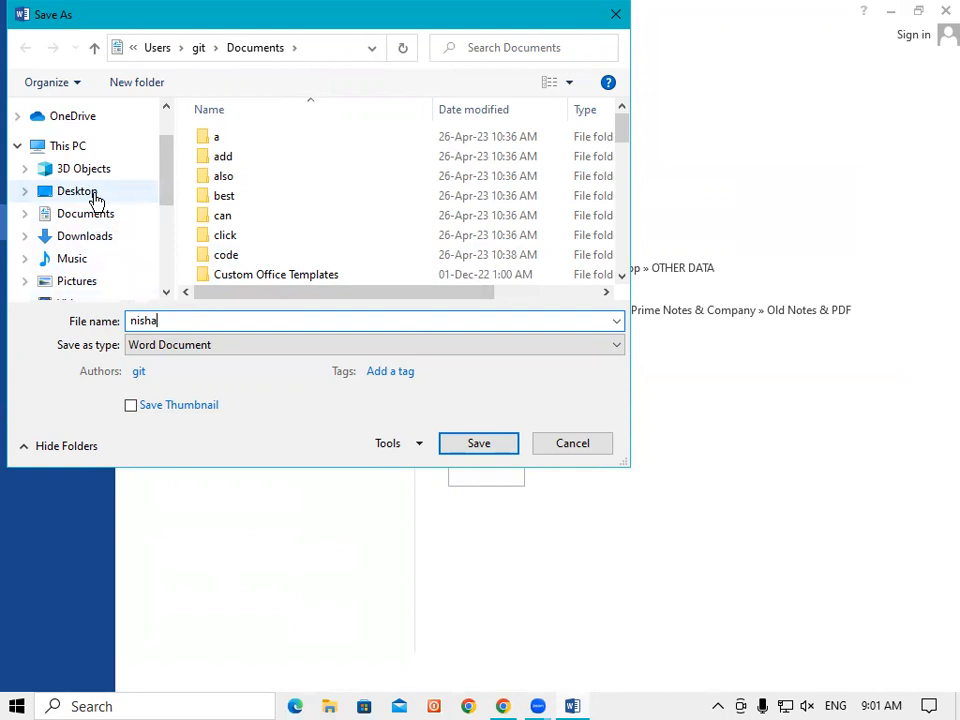
Step: Switch the save location to the Desktop and scroll through its folders and files
left_click(96, 200)
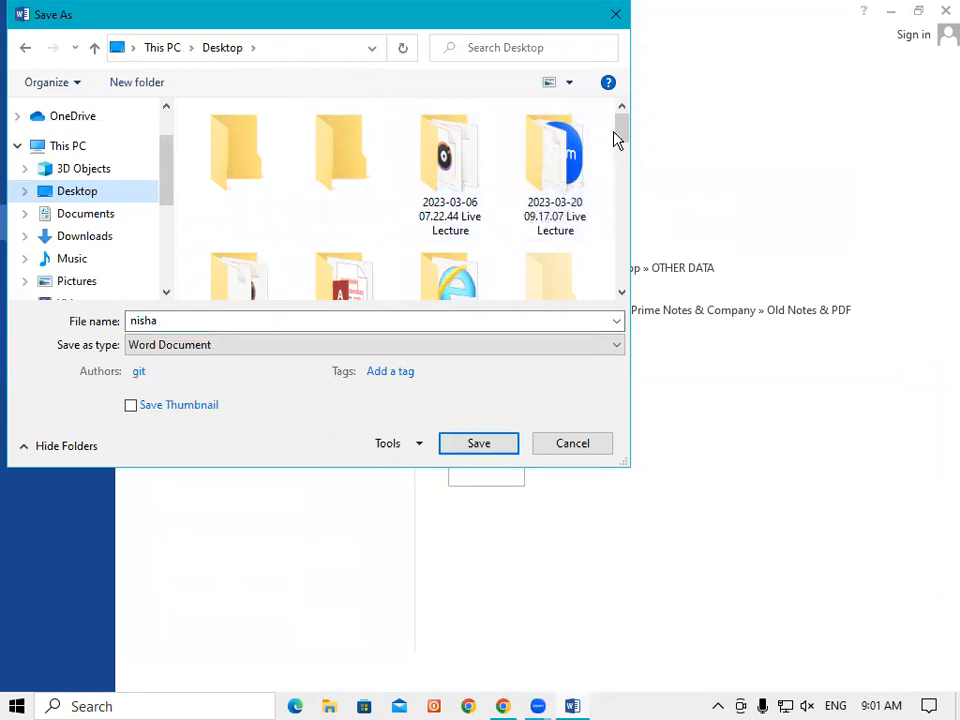
left_click_drag(623, 135, 624, 230)
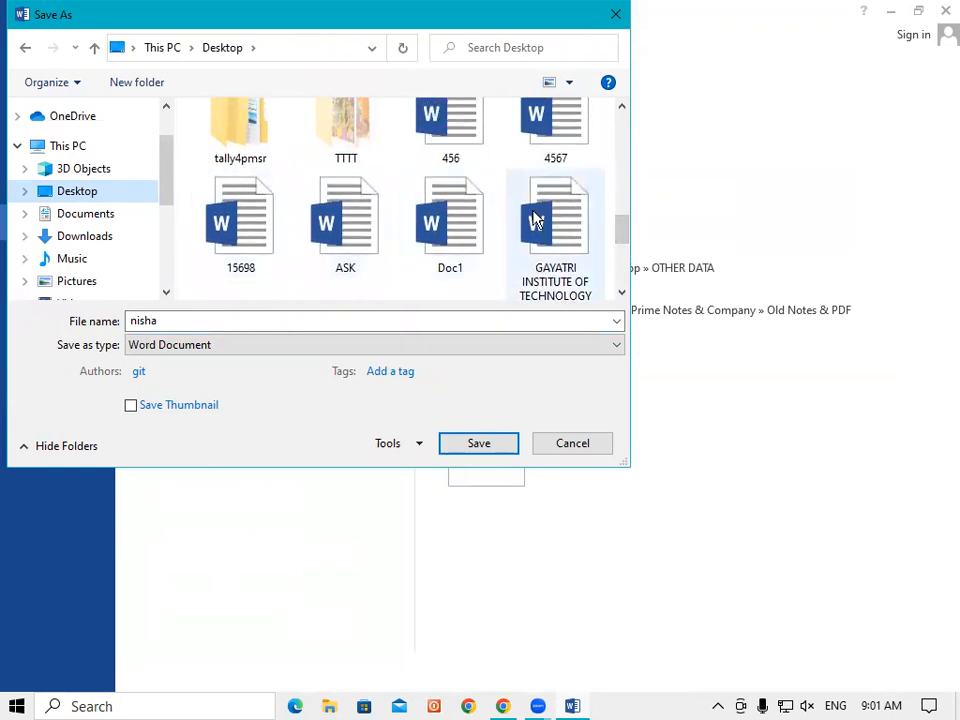
left_click_drag(622, 231, 621, 197)
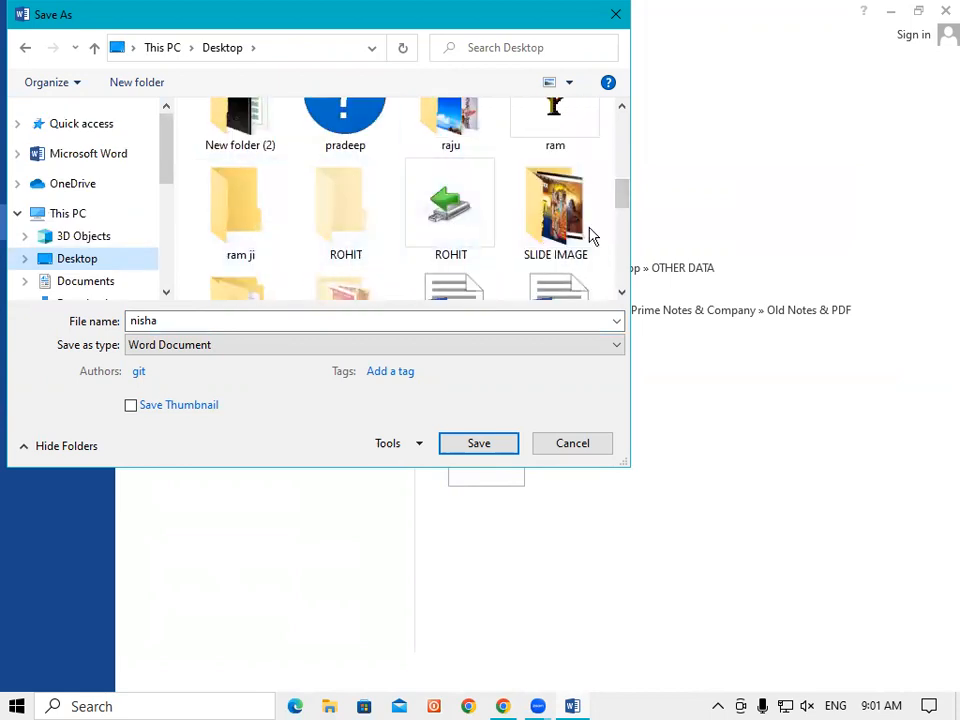
left_click_drag(628, 200, 632, 160)
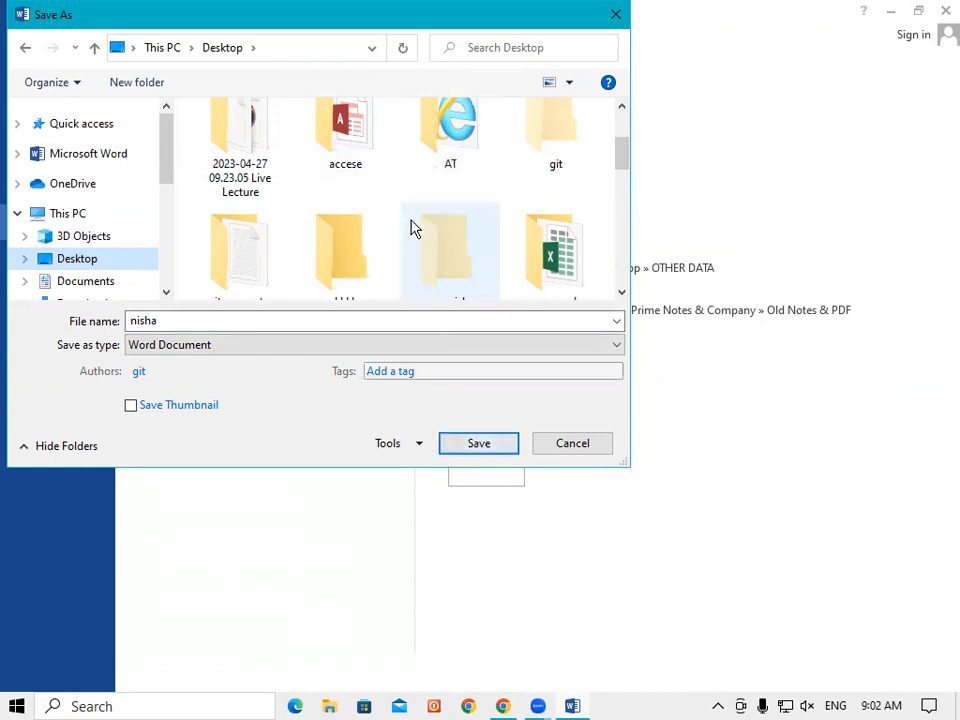
left_click_drag(621, 161, 620, 313)
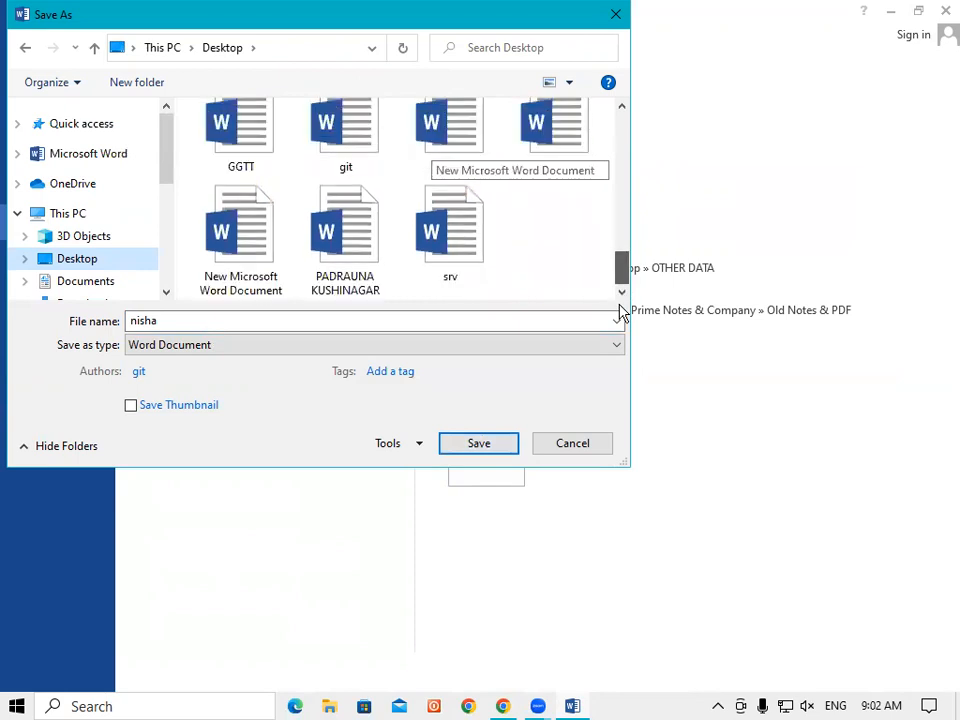
Step: Create a new folder on the Desktop named 'nisha'
right_click(513, 202)
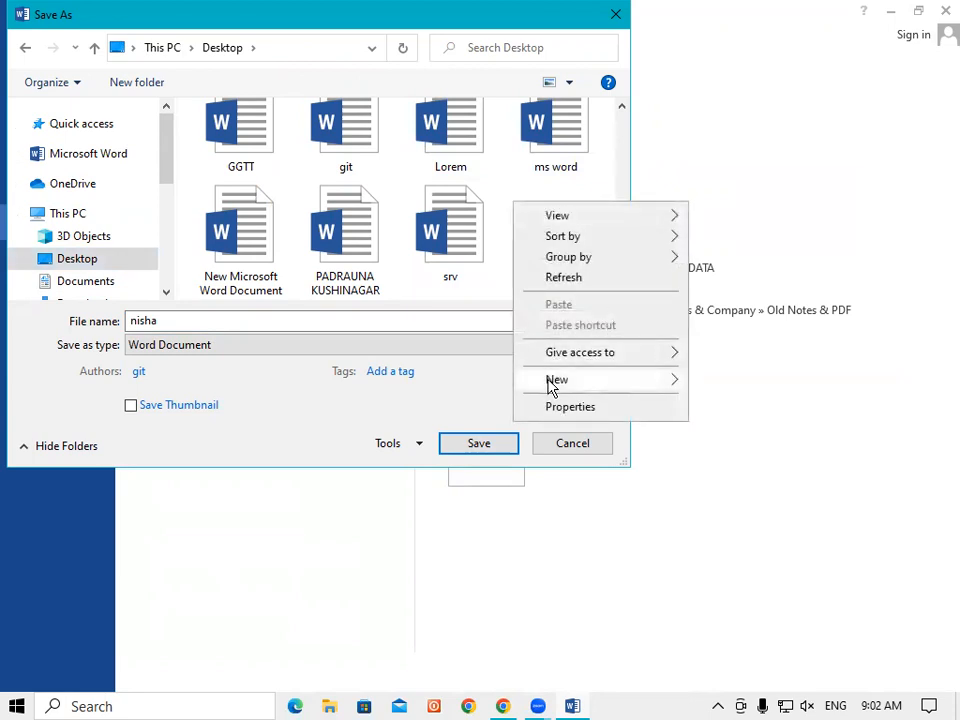
mouse_move(552, 382)
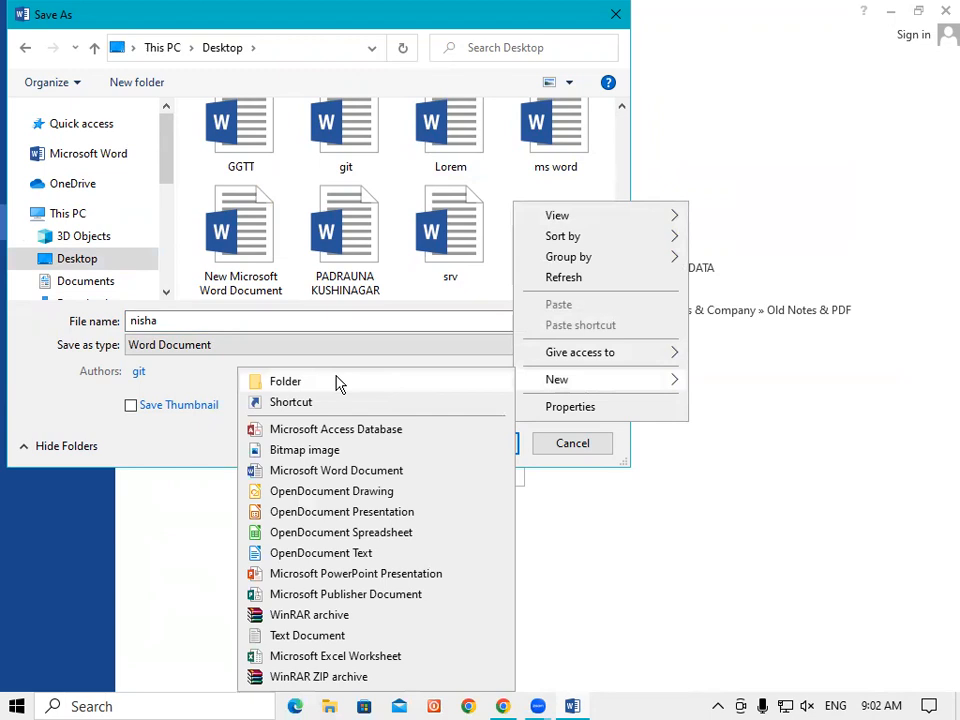
left_click(337, 384)
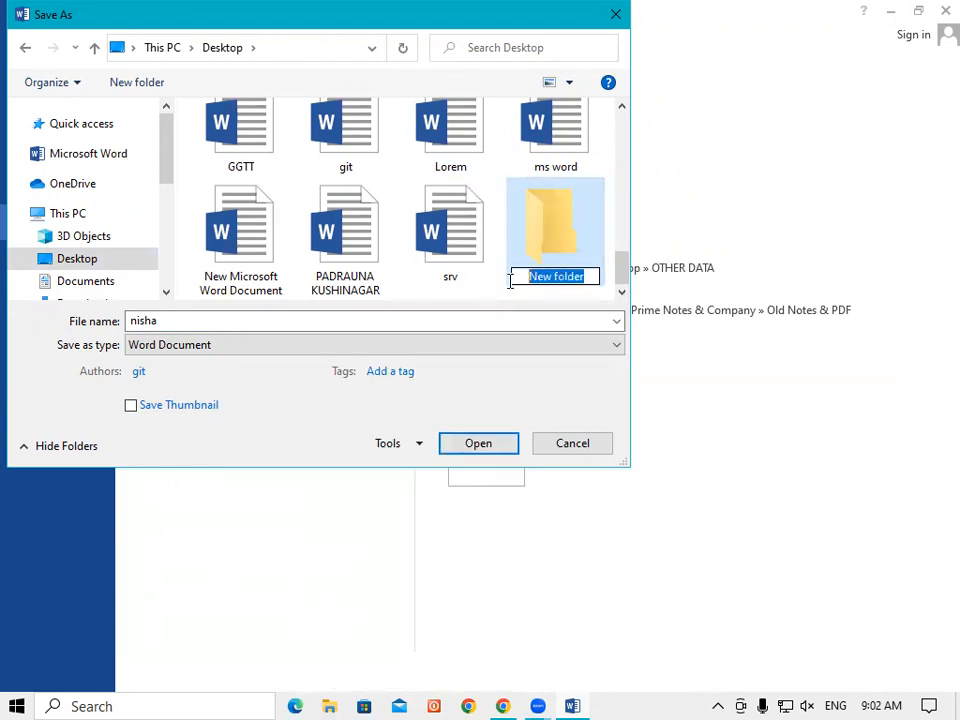
key("BackSpace")
type("nisha")
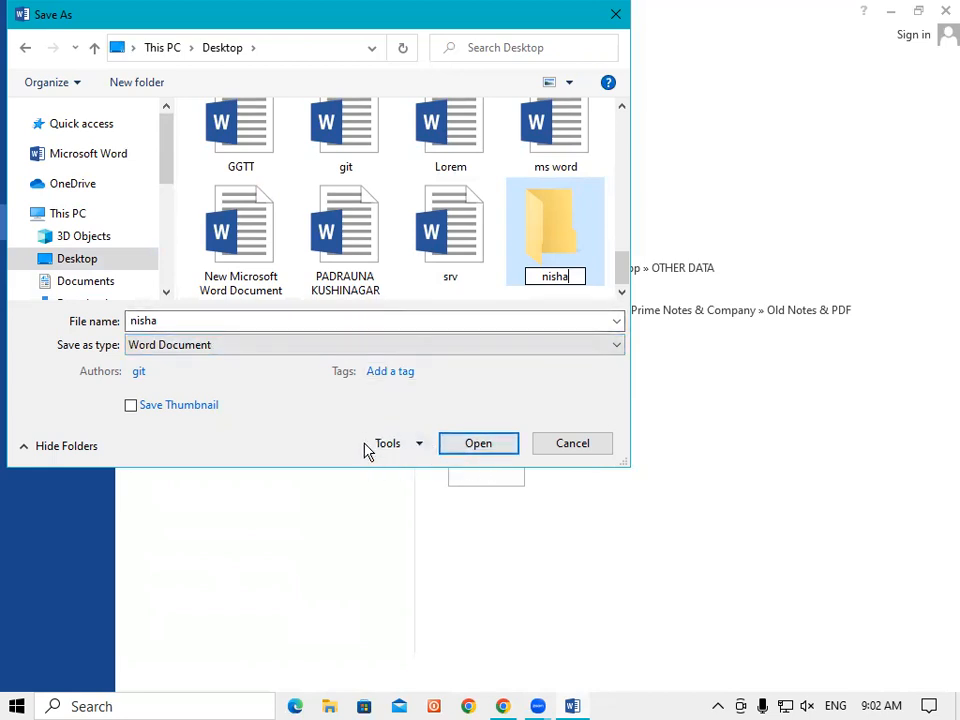
Step: Open General Options from the Save As dialog's Tools menu
left_click(420, 448)
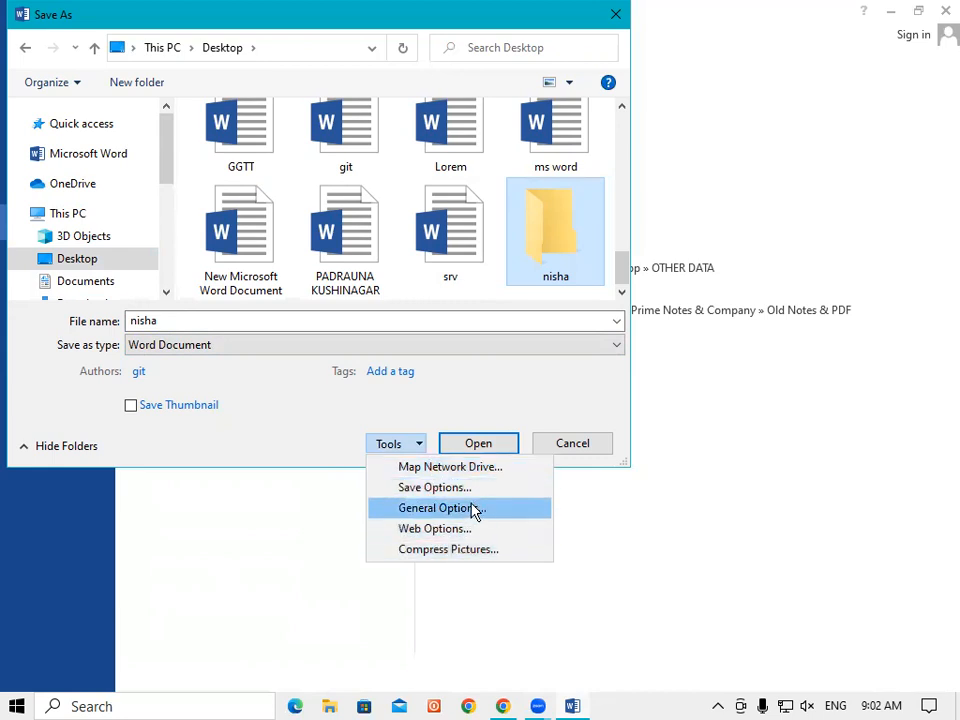
left_click(477, 400)
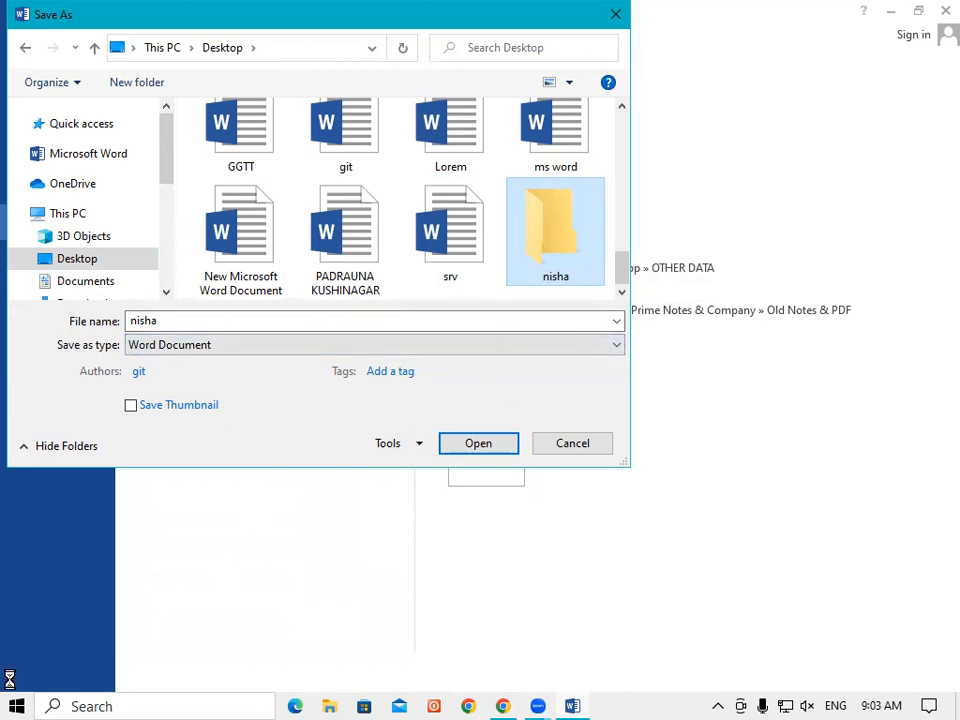
left_click(418, 447)
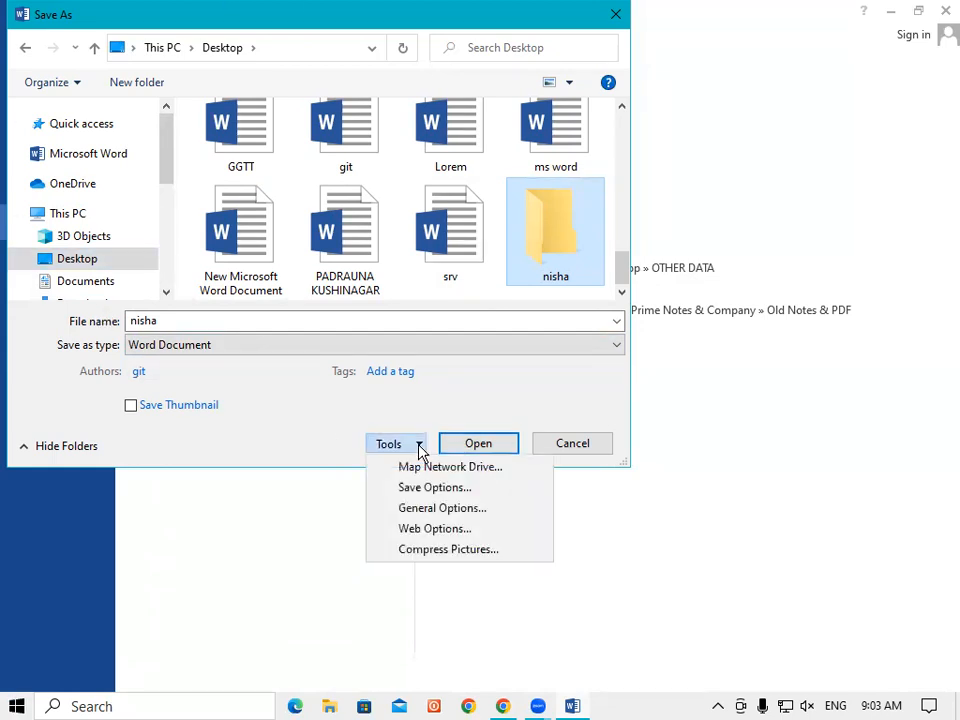
left_click(428, 512)
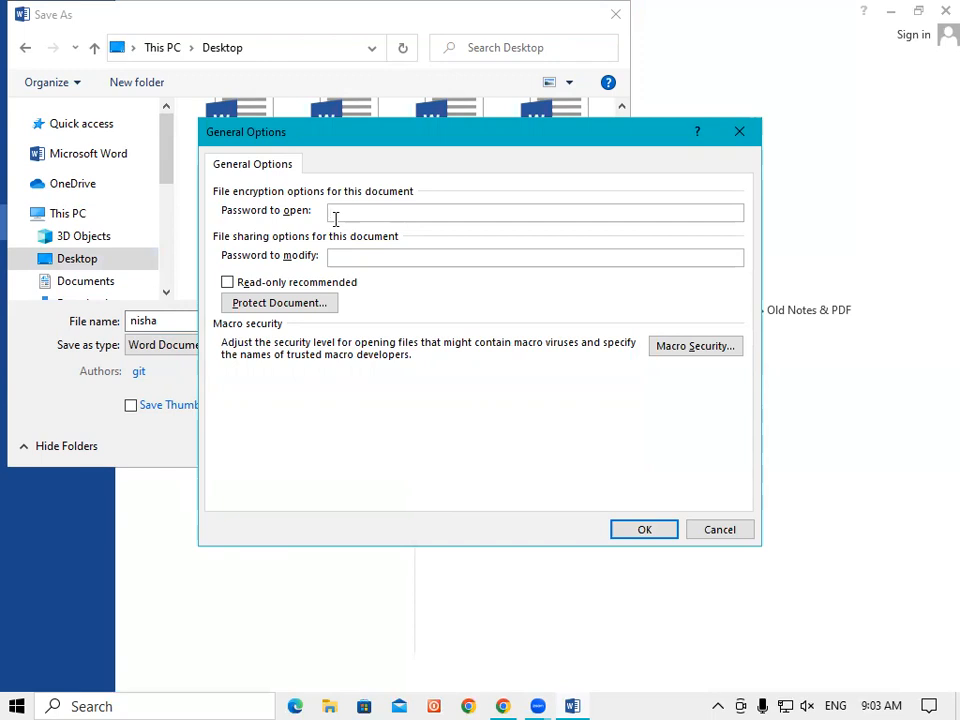
Step: Set and confirm both a password to open and a password to modify
left_click(344, 256)
type("1")
left_click(639, 532)
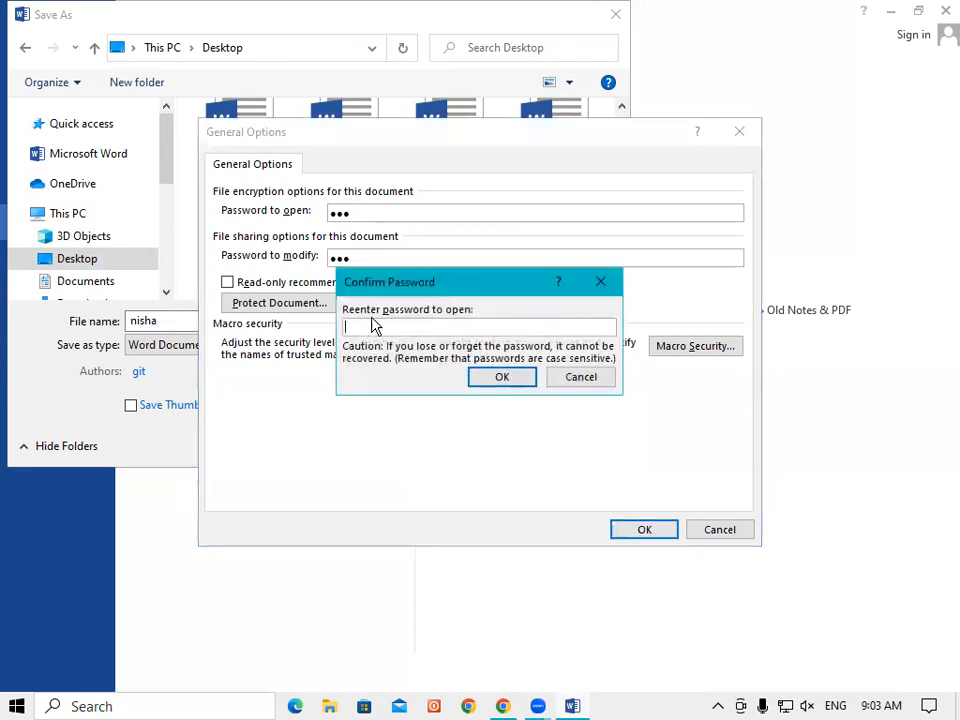
type("12")
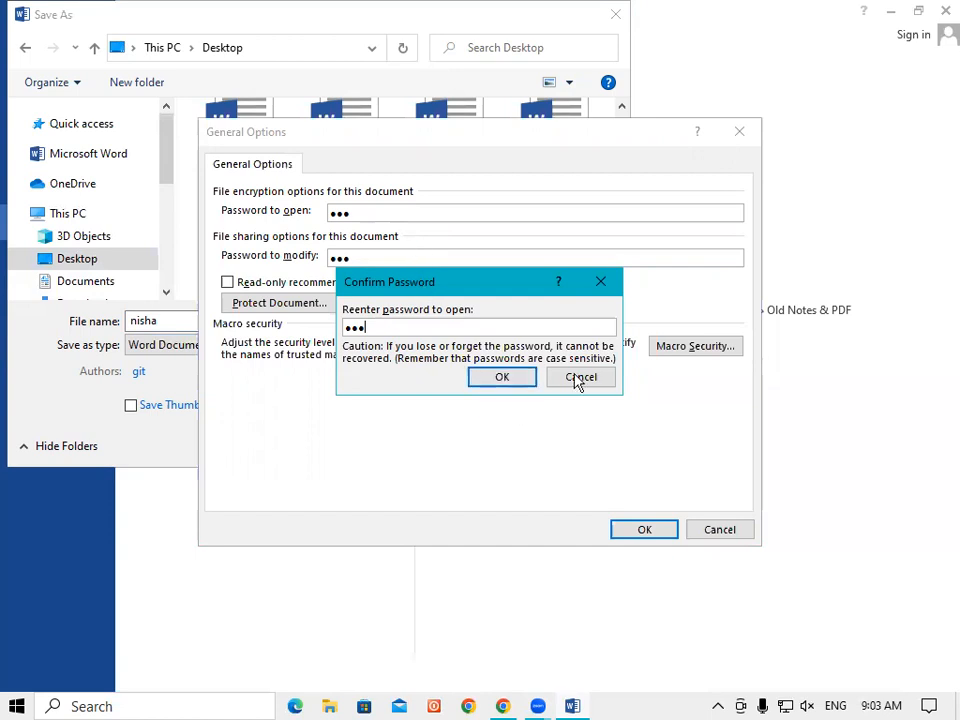
left_click(508, 383)
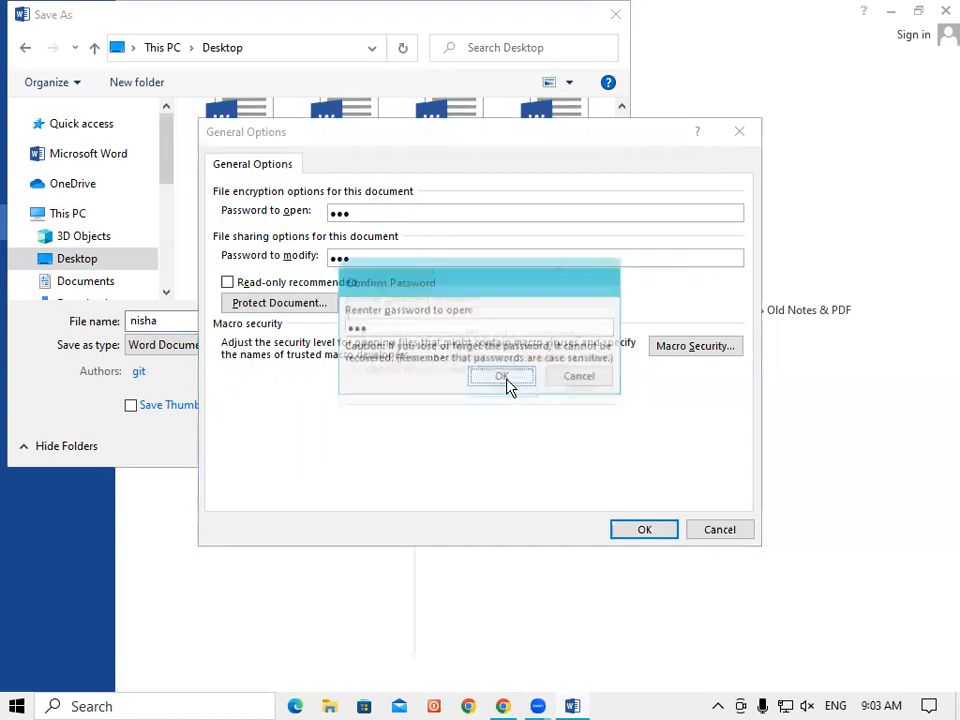
type("12")
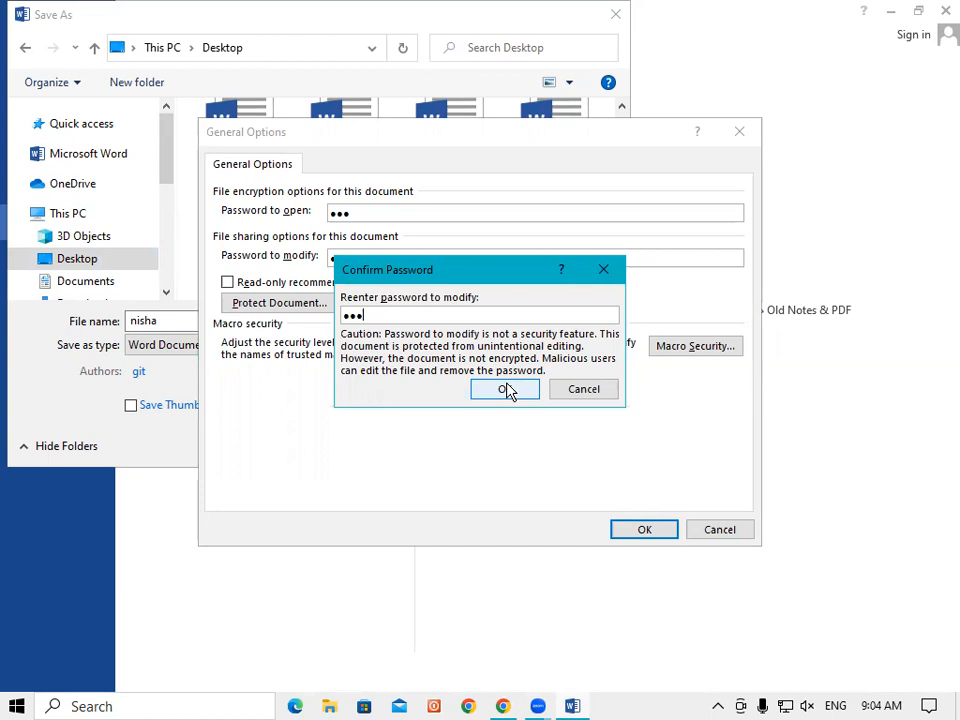
left_click(512, 394)
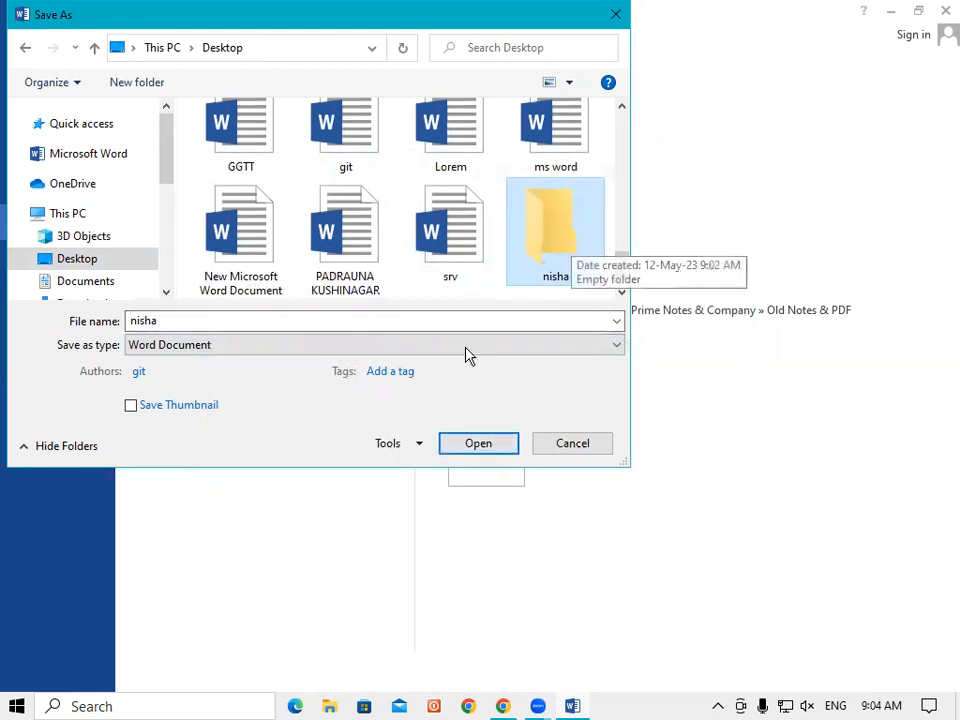
Step: Save the document as 'nisha' inside the new Desktop folder 'nisha'
left_click(489, 452)
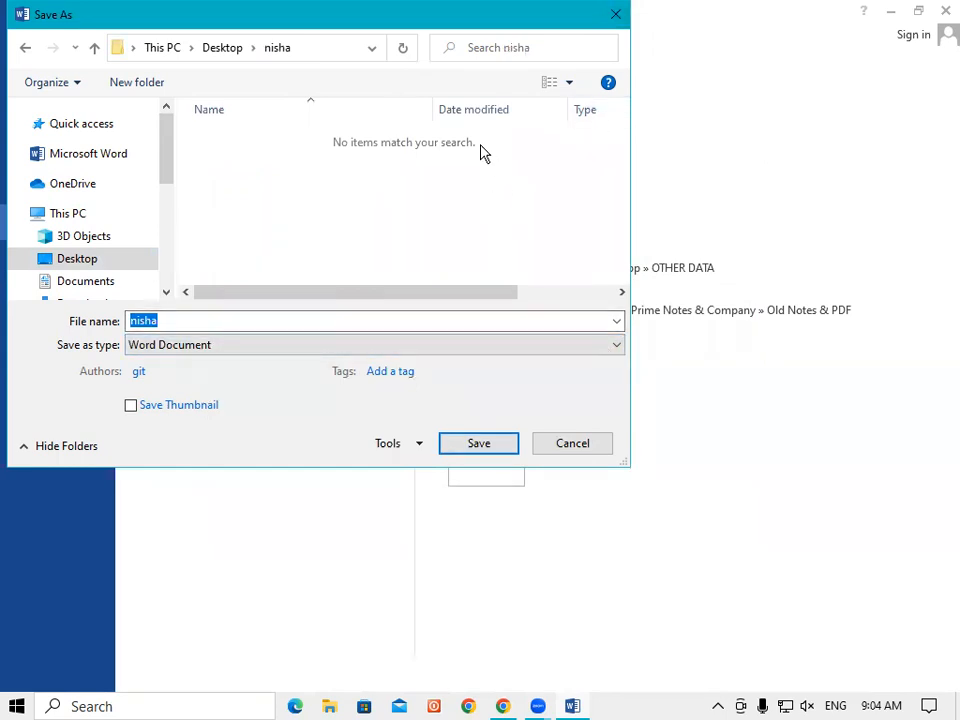
left_click(485, 447)
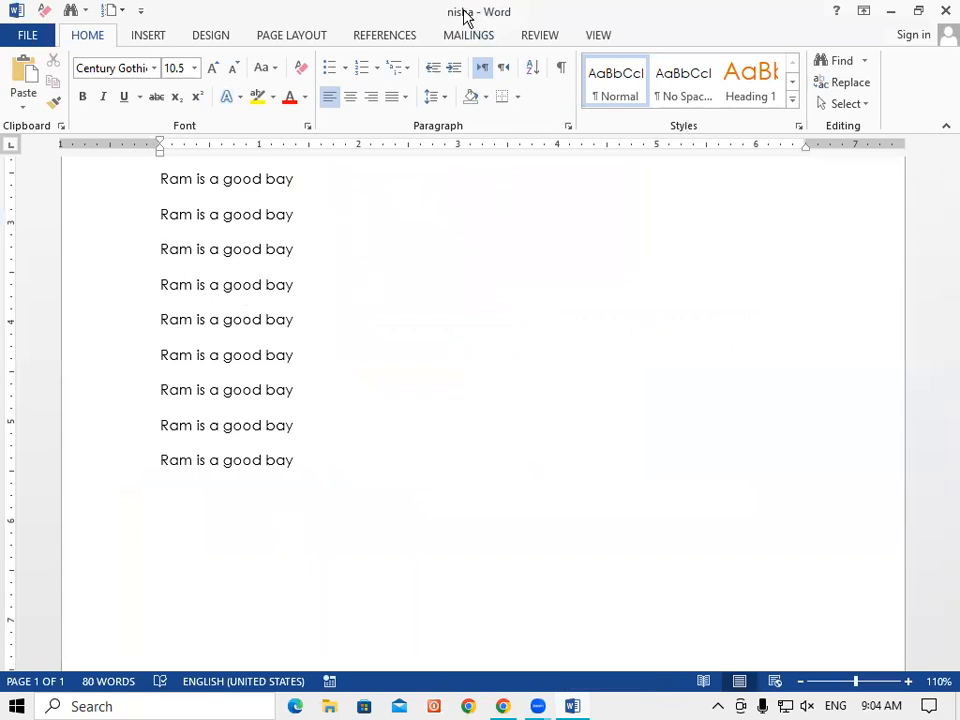
Step: Close Word, minimize Chrome, and open the nisha file from the Desktop's nisha folder
left_click(945, 11)
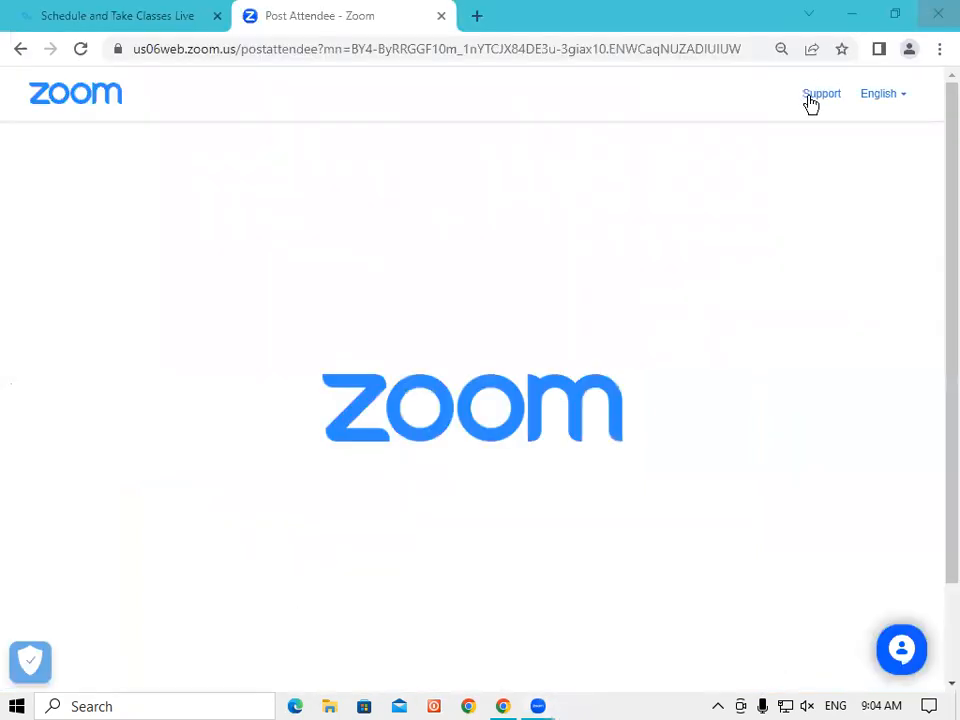
left_click(851, 17)
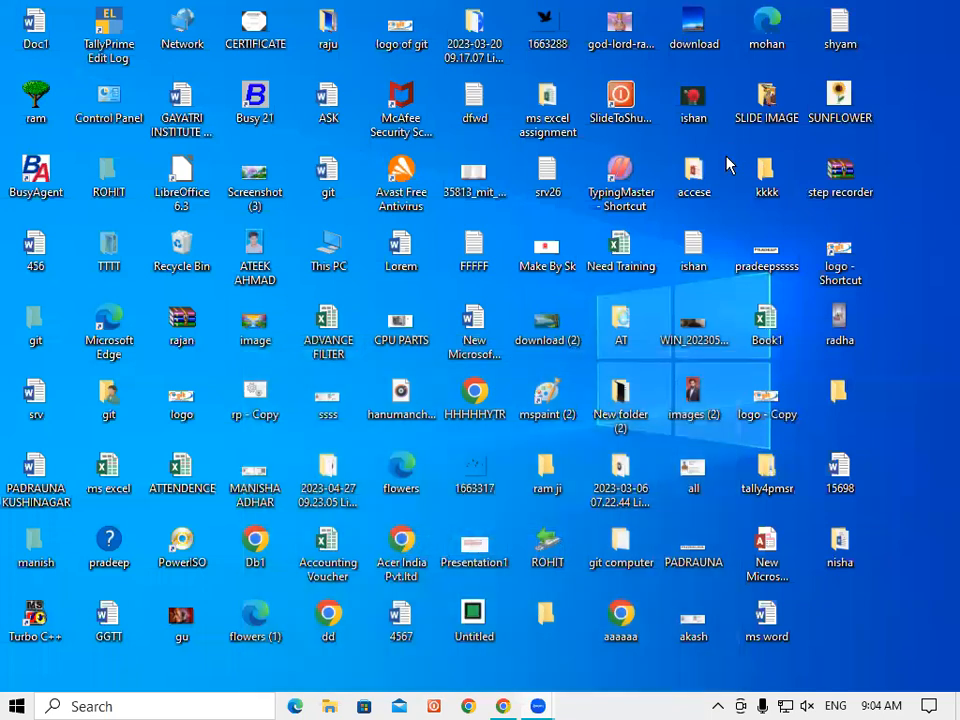
double_click(840, 545)
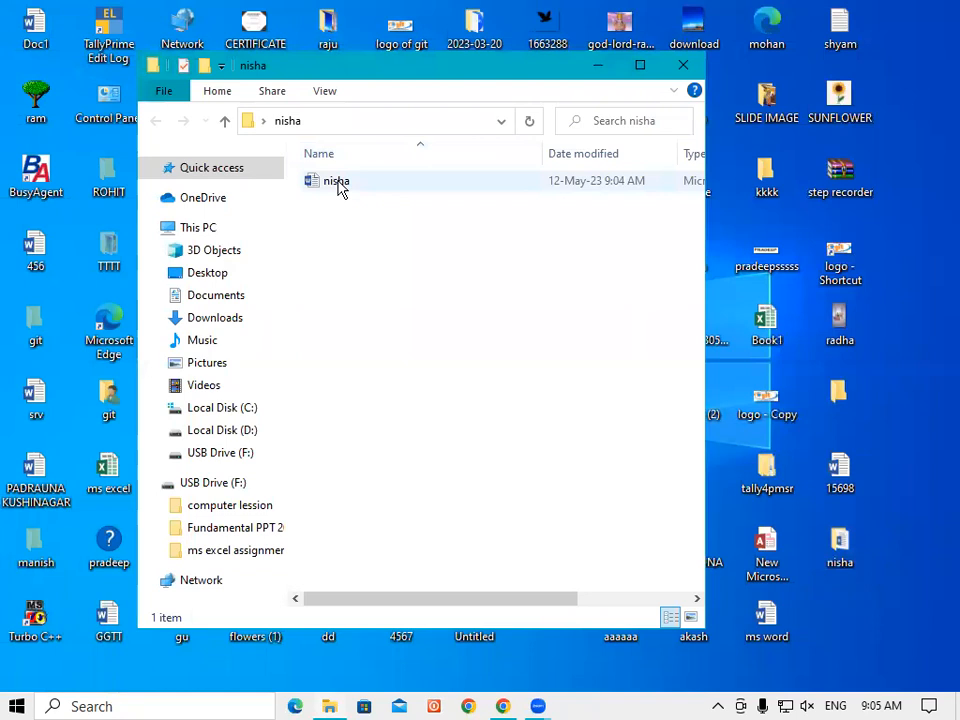
double_click(345, 188)
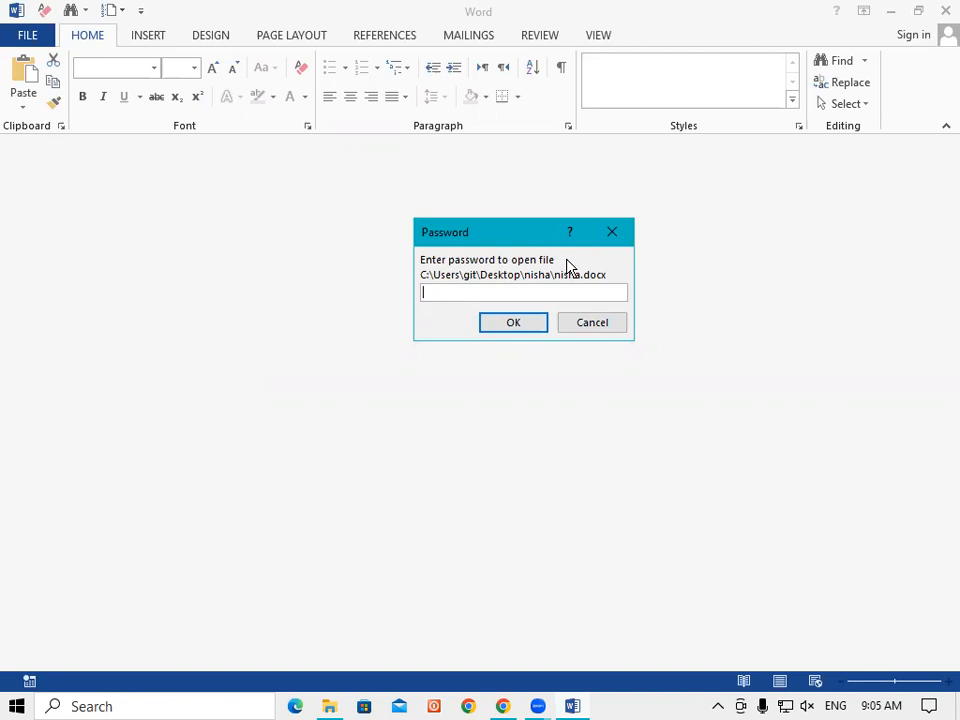
Step: Enter the open password, then the modify password, to view the 80-word nisha document, then close it
type("123")
left_click(527, 323)
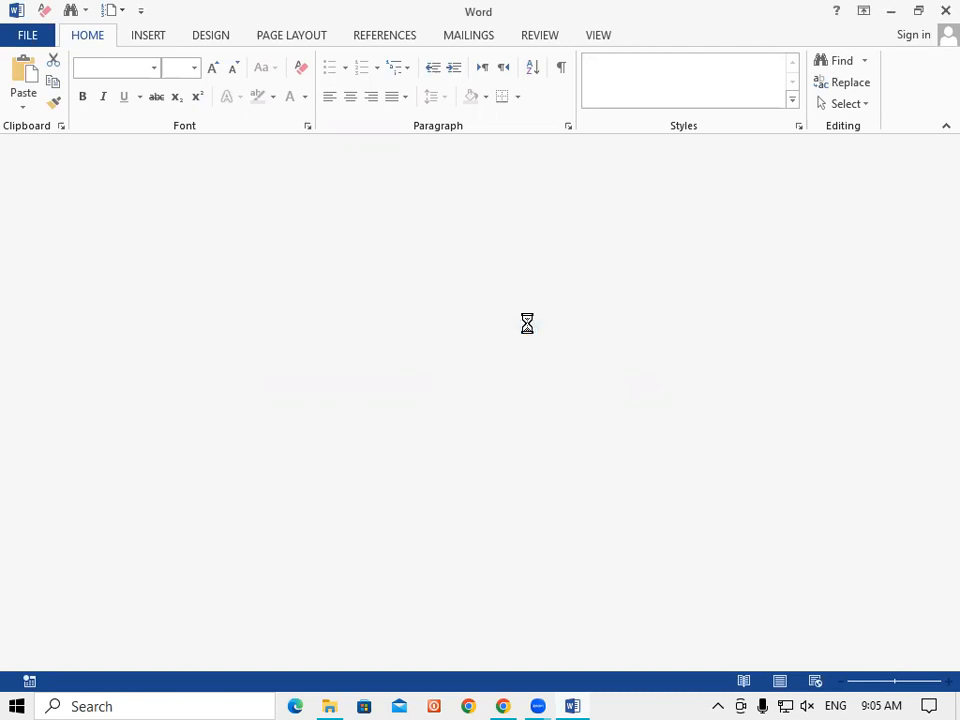
type("123")
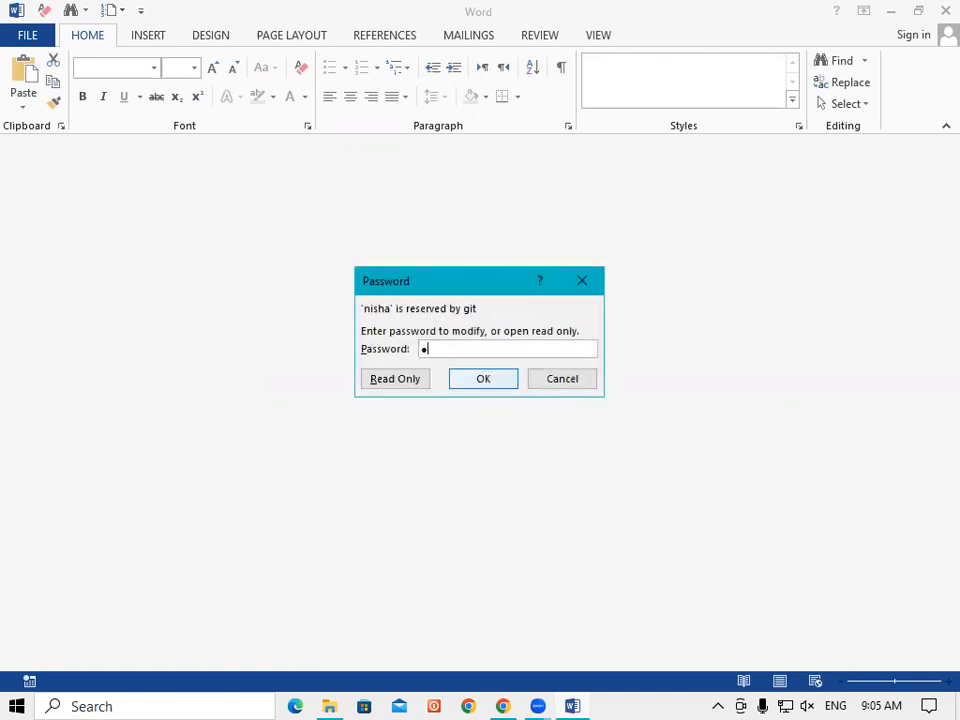
left_click(500, 381)
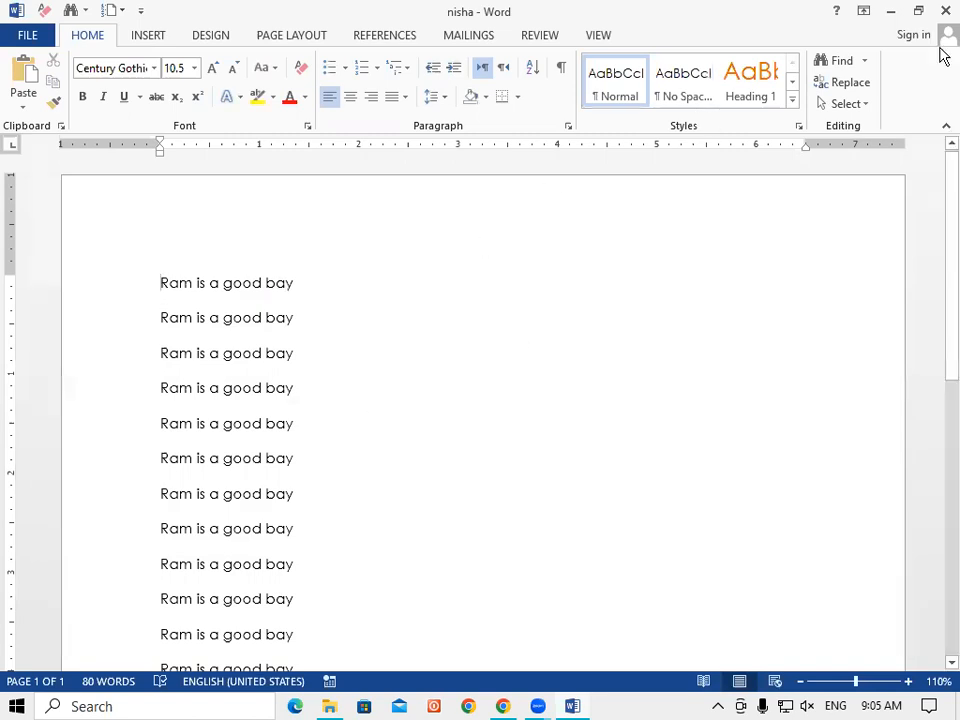
left_click(944, 12)
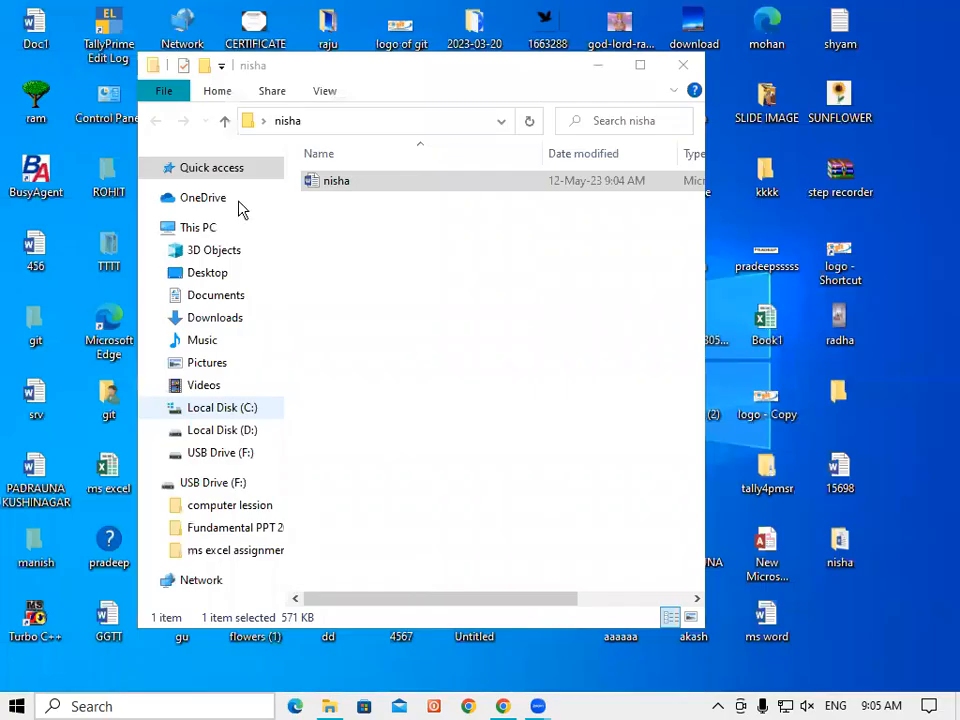
Step: Launch Word 2013 via a search for 'ms', start a blank document, and go to the FILE Open page
key("super+s")
type("ms")
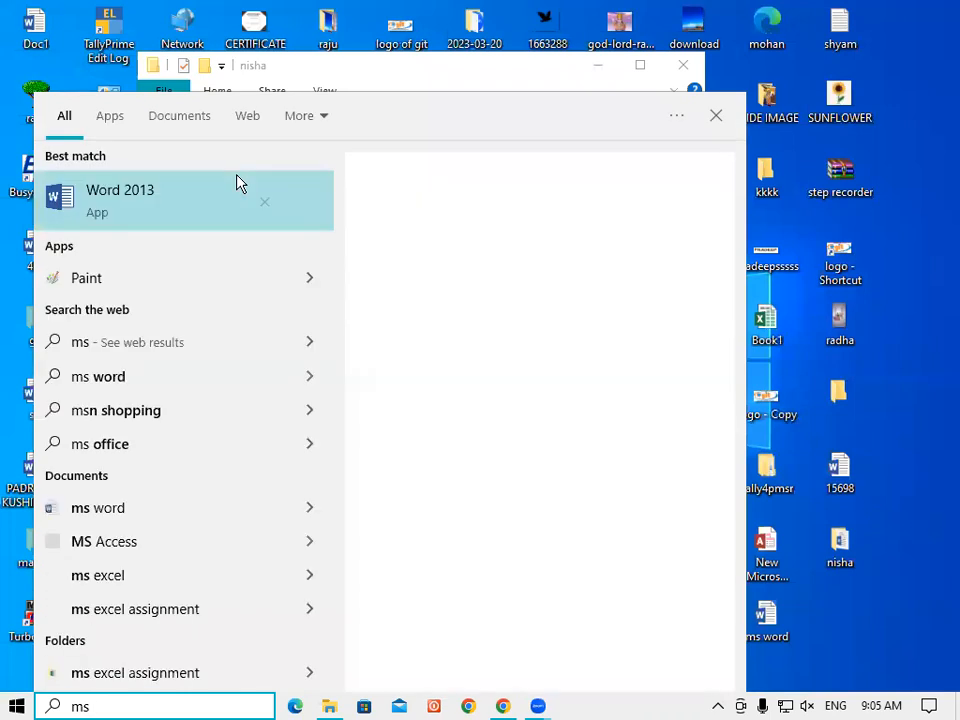
left_click(178, 208)
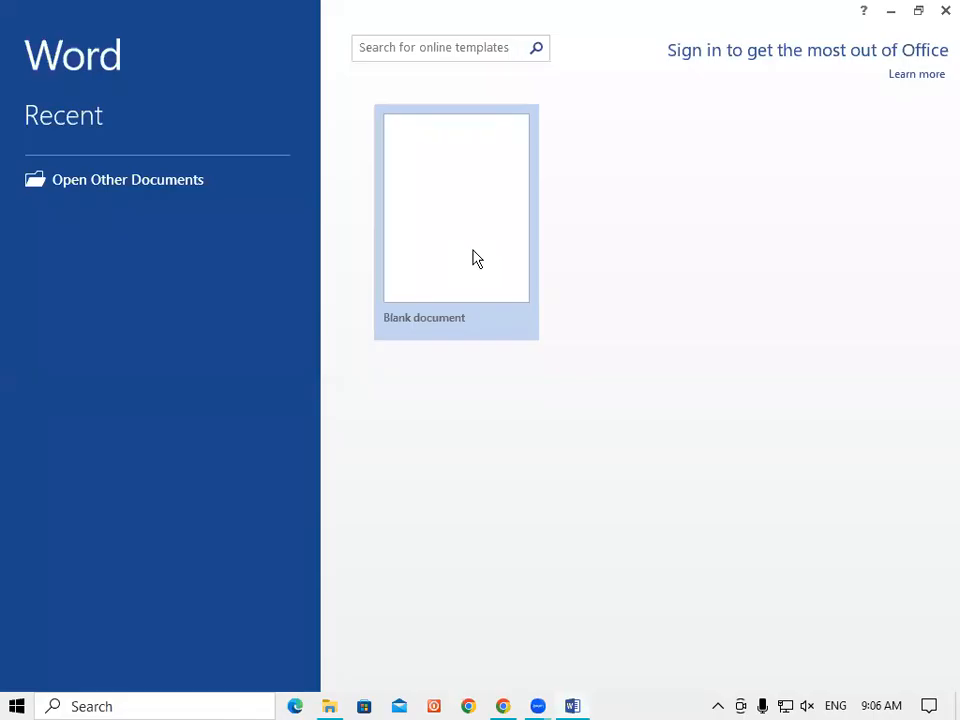
left_click(474, 259)
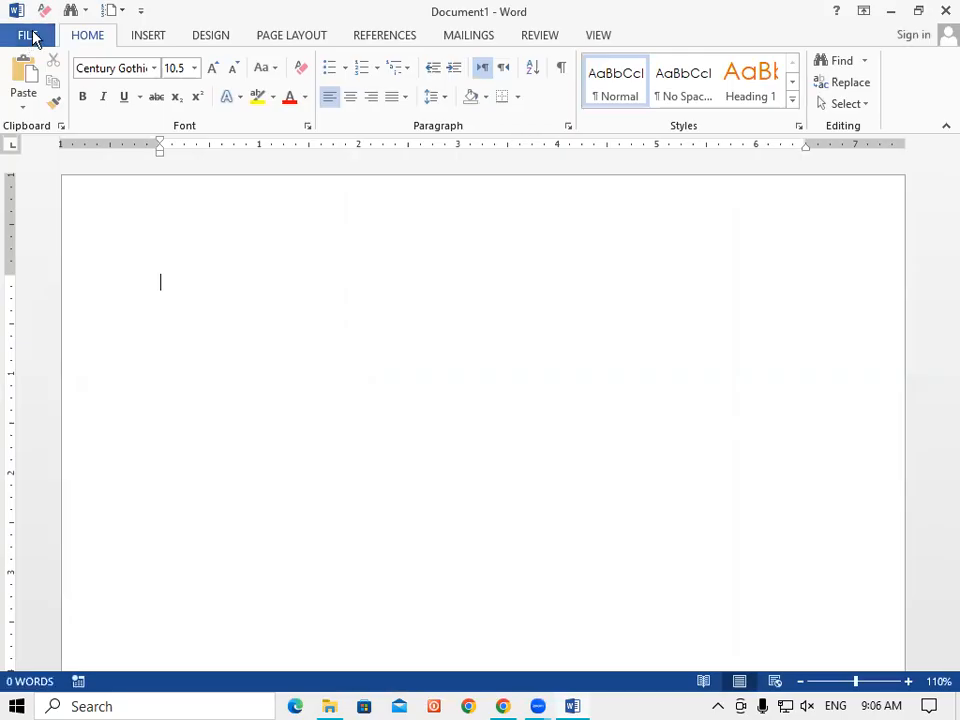
left_click(33, 38)
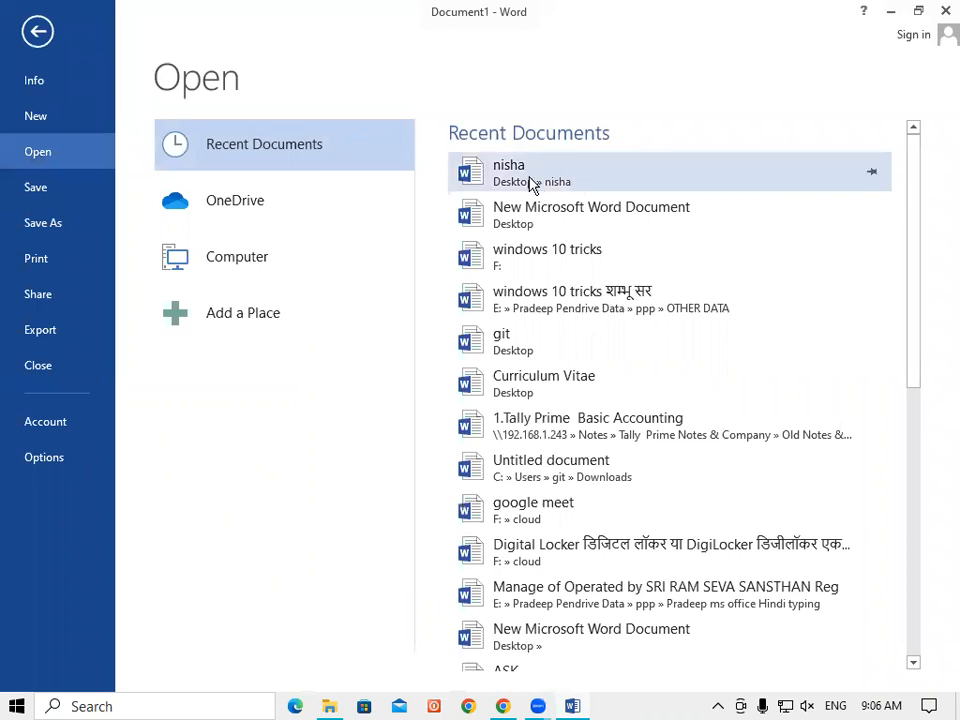
left_click(531, 184)
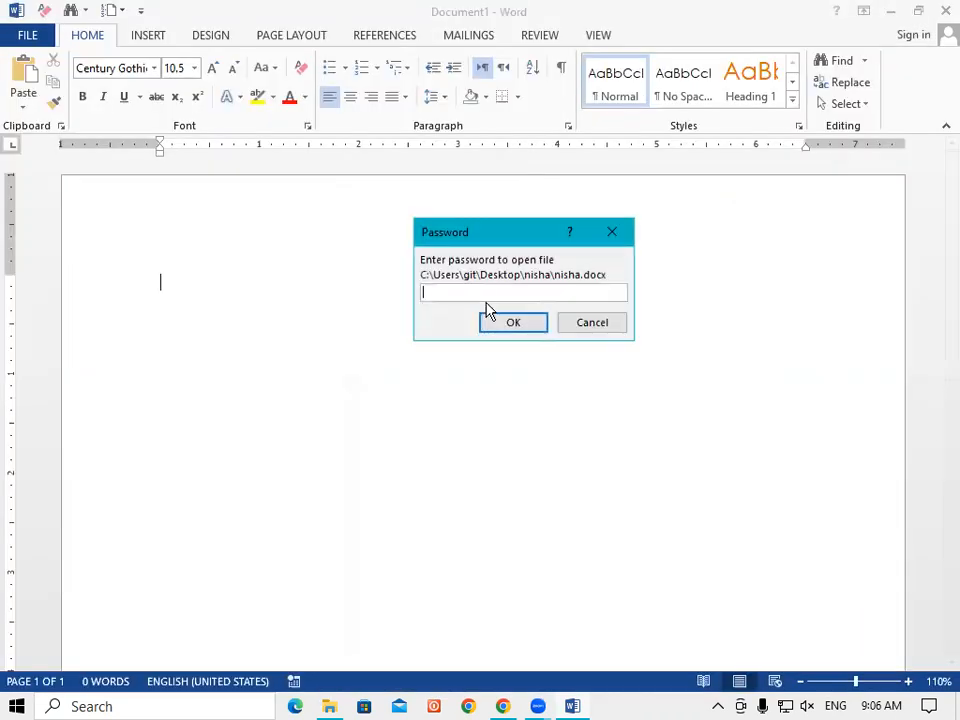
type("123")
left_click(515, 326)
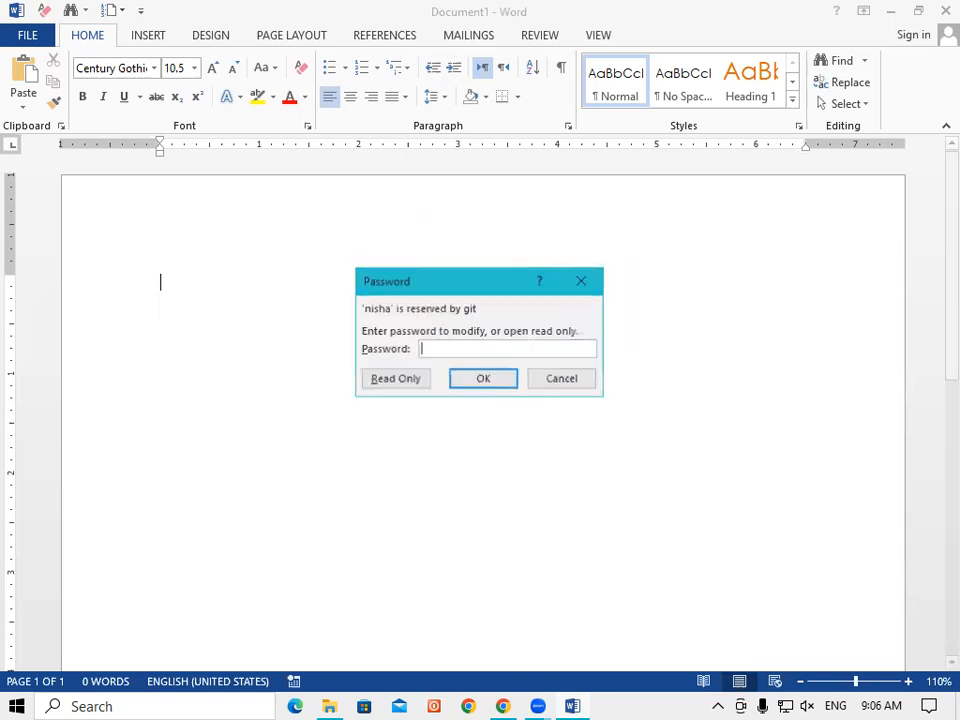
type("123")
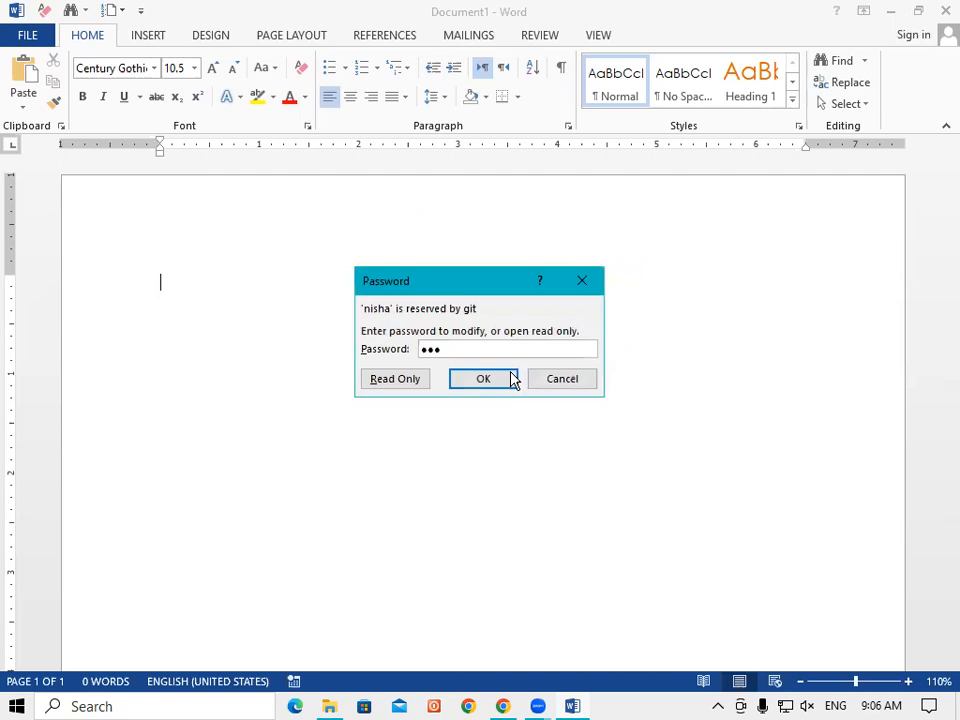
left_click(482, 378)
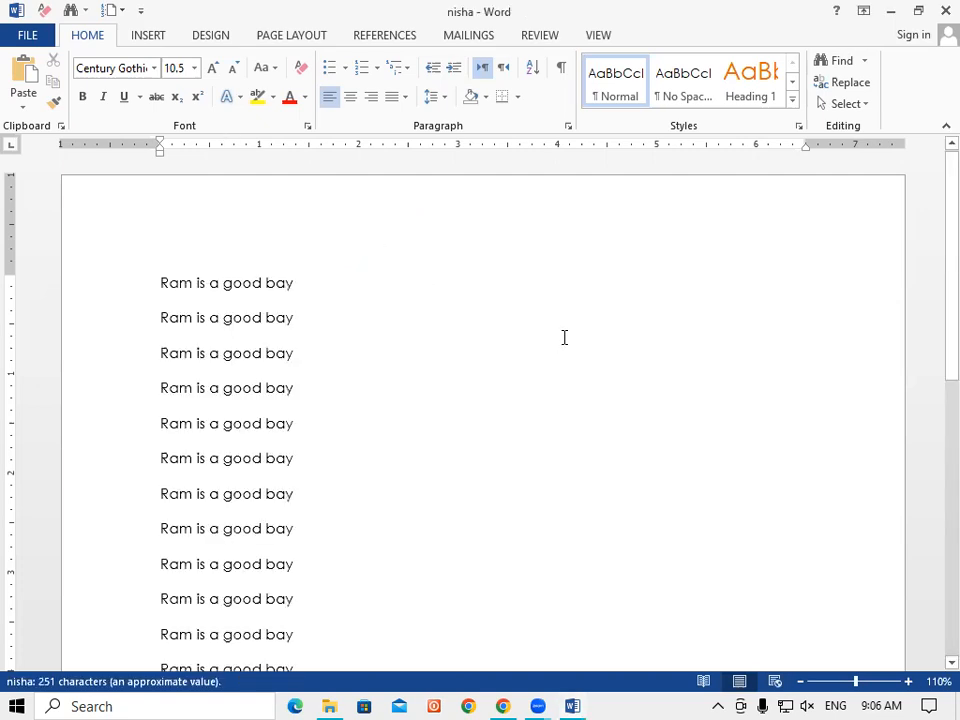
left_click(25, 36)
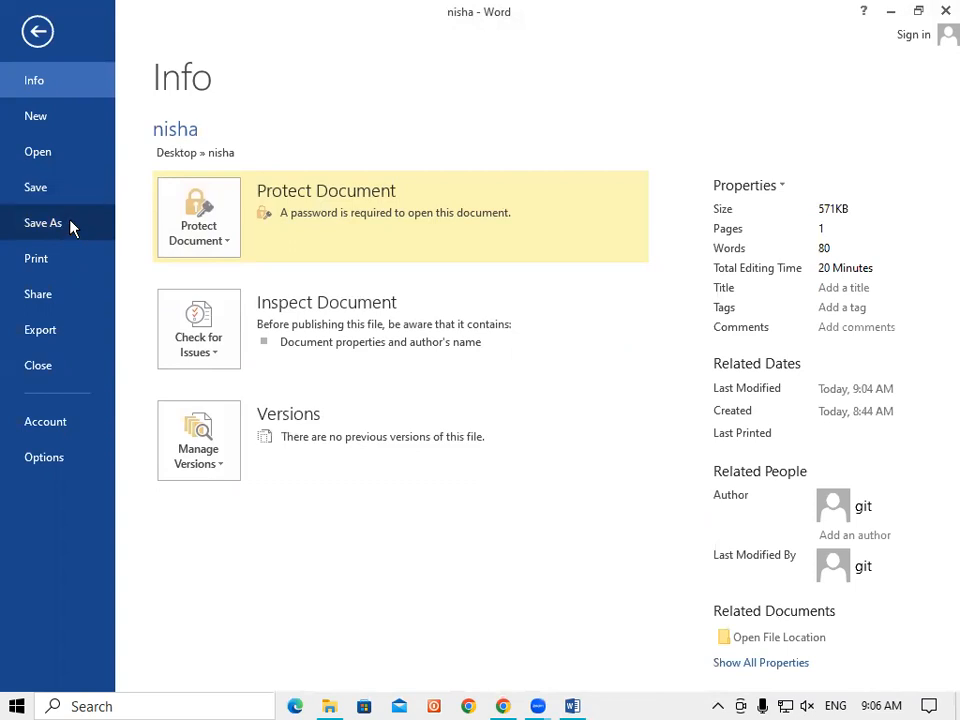
left_click(31, 34)
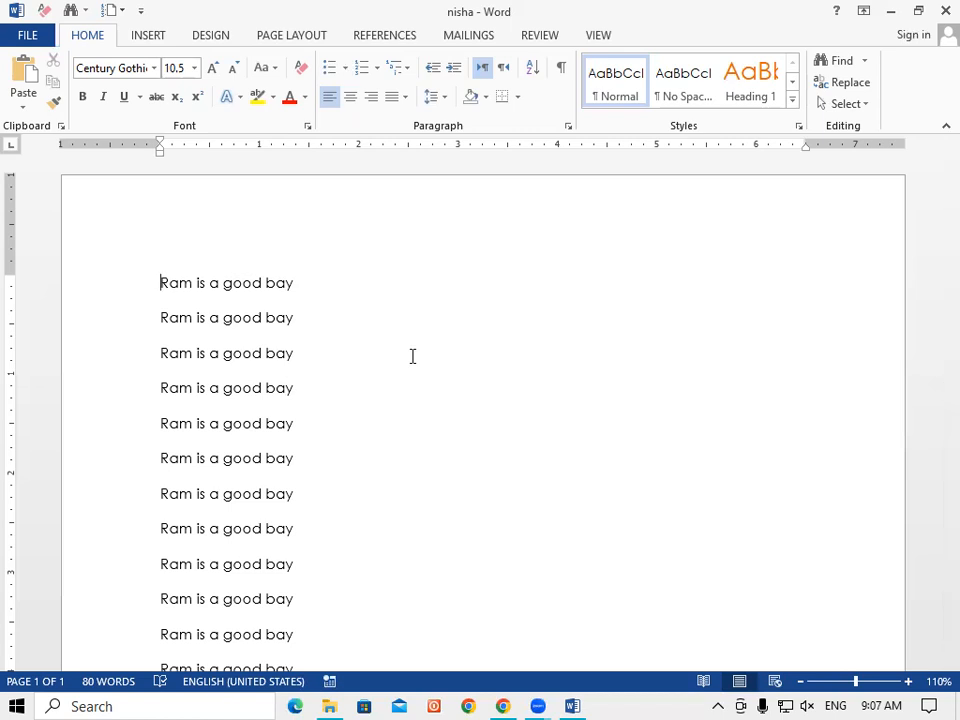
left_click(35, 36)
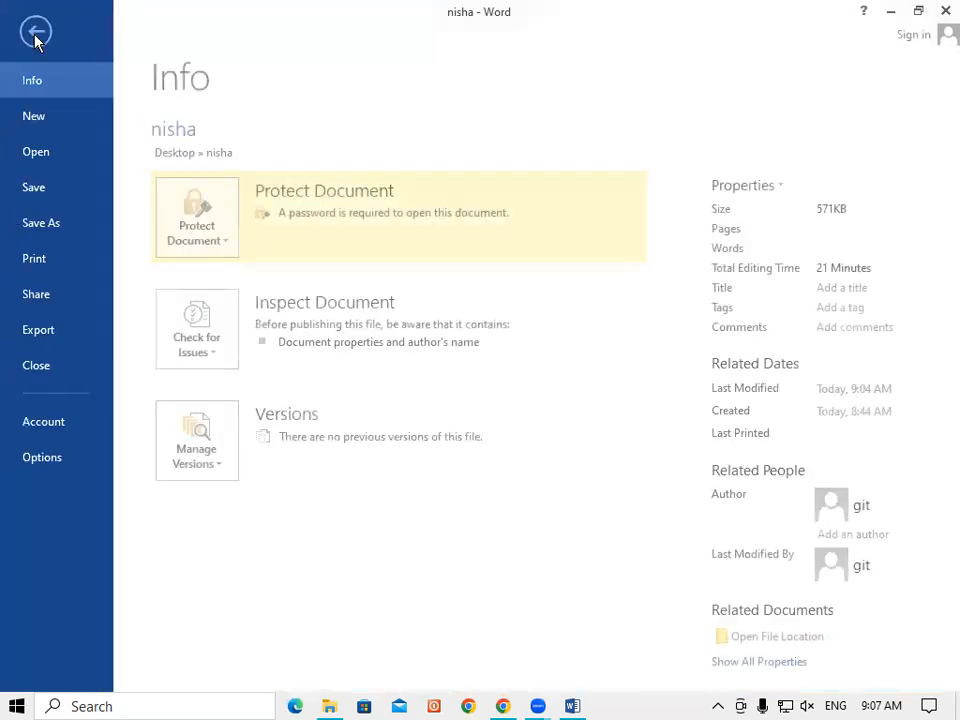
left_click(42, 192)
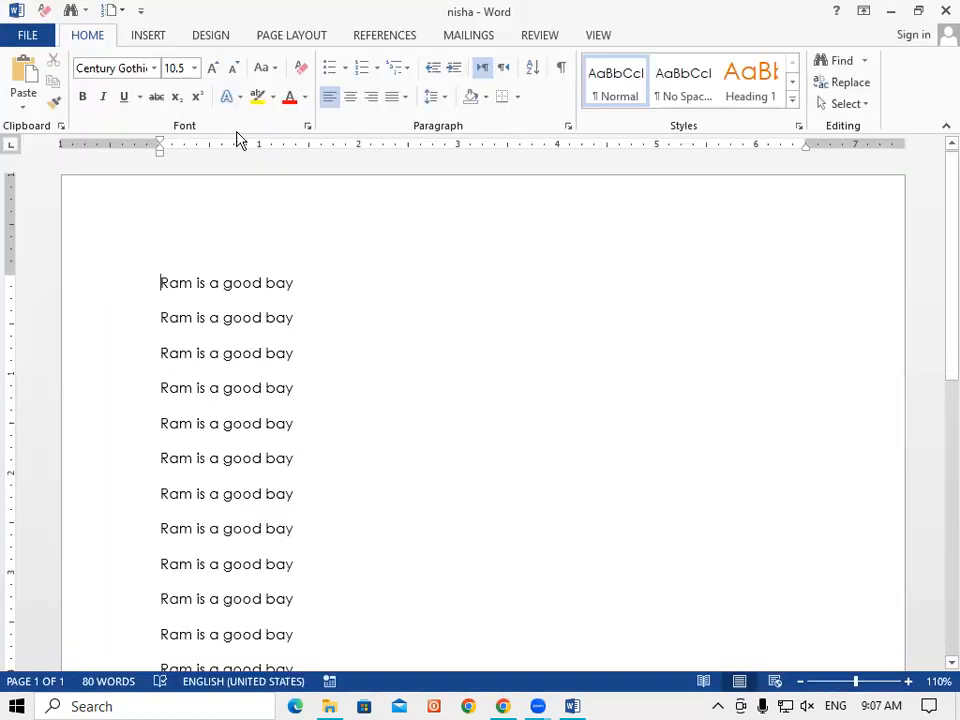
left_click(38, 35)
Step: In the Save As browse dialog, change the file name from nisha to anchal
left_click(59, 223)
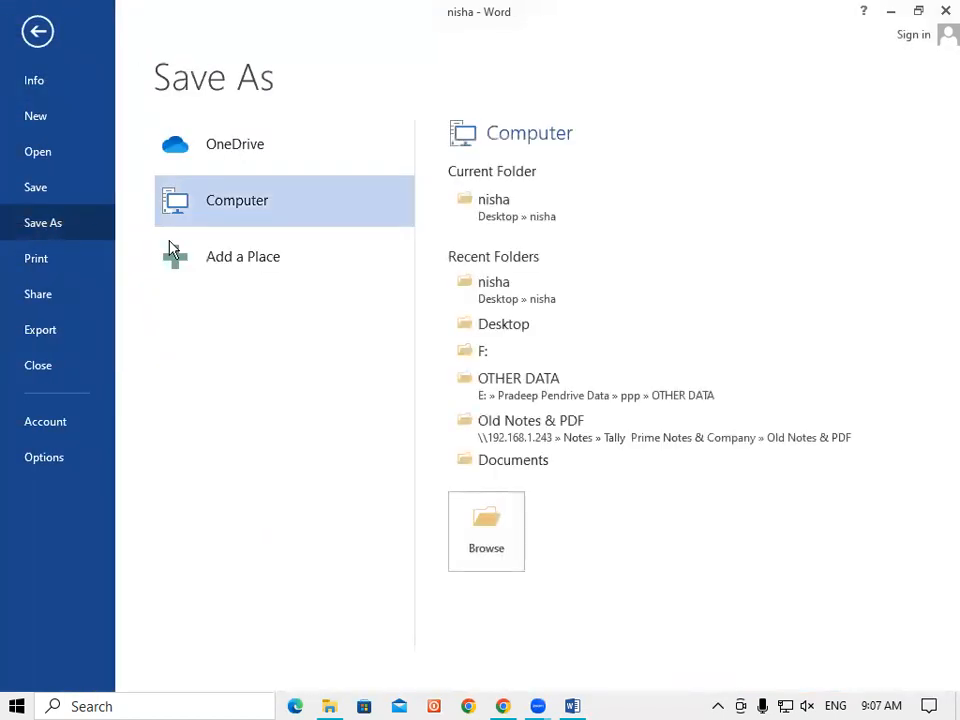
left_click(488, 529)
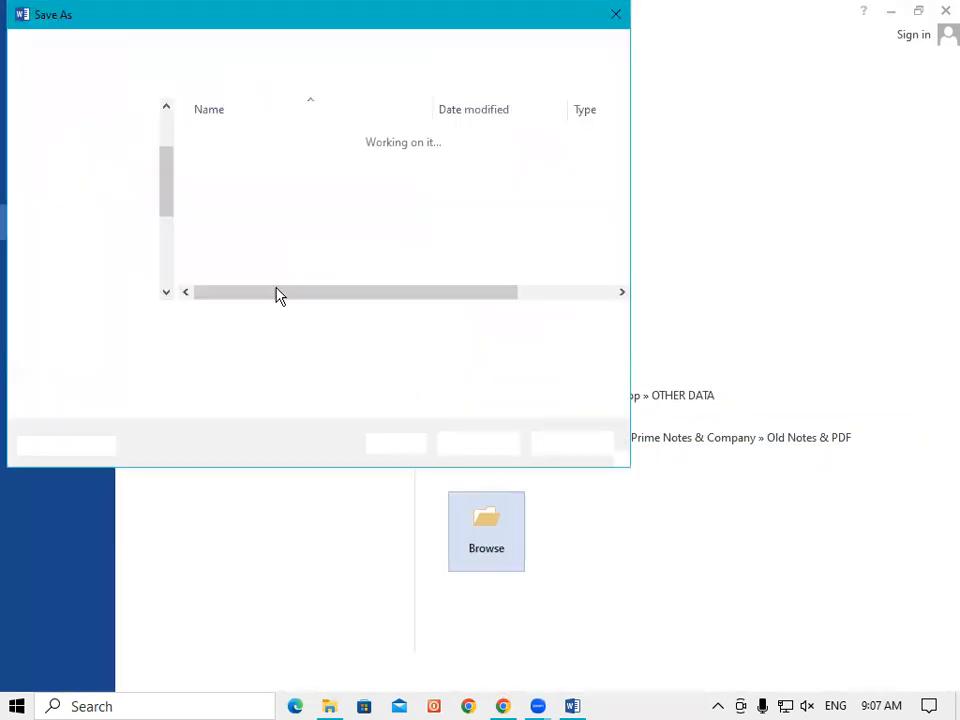
left_click(182, 320)
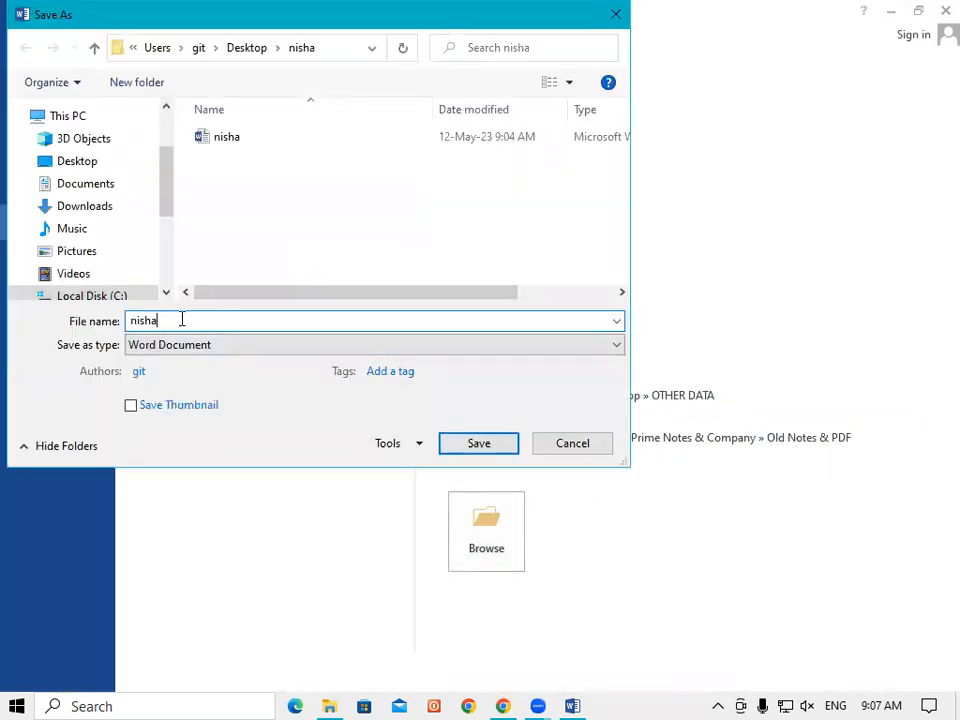
key("BackSpace")
key("BackSpace")
key("BackSpace")
key("BackSpace")
key("BackSpace")
type("anchal")
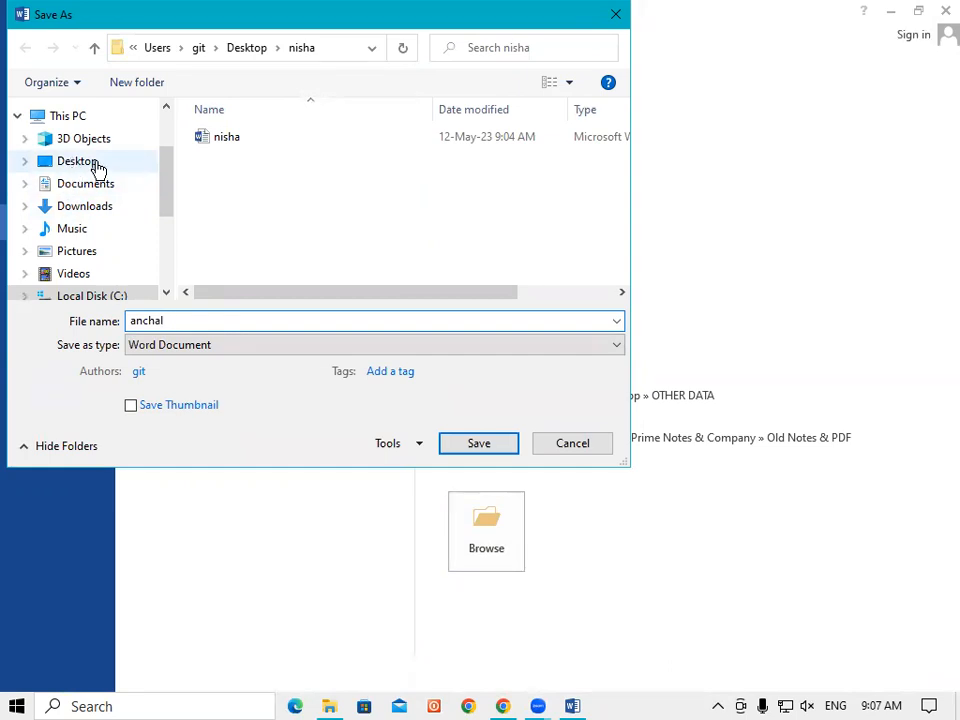
Step: Switch to Local Disk (C:) and create a new folder named anchal there
left_click_drag(163, 181, 165, 206)
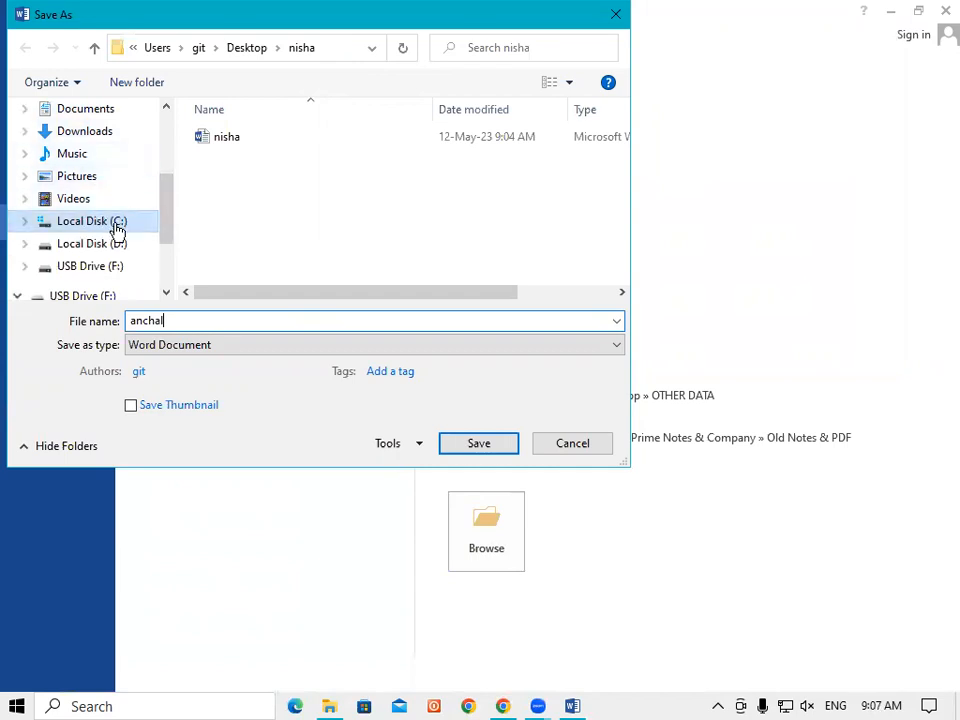
left_click(117, 224)
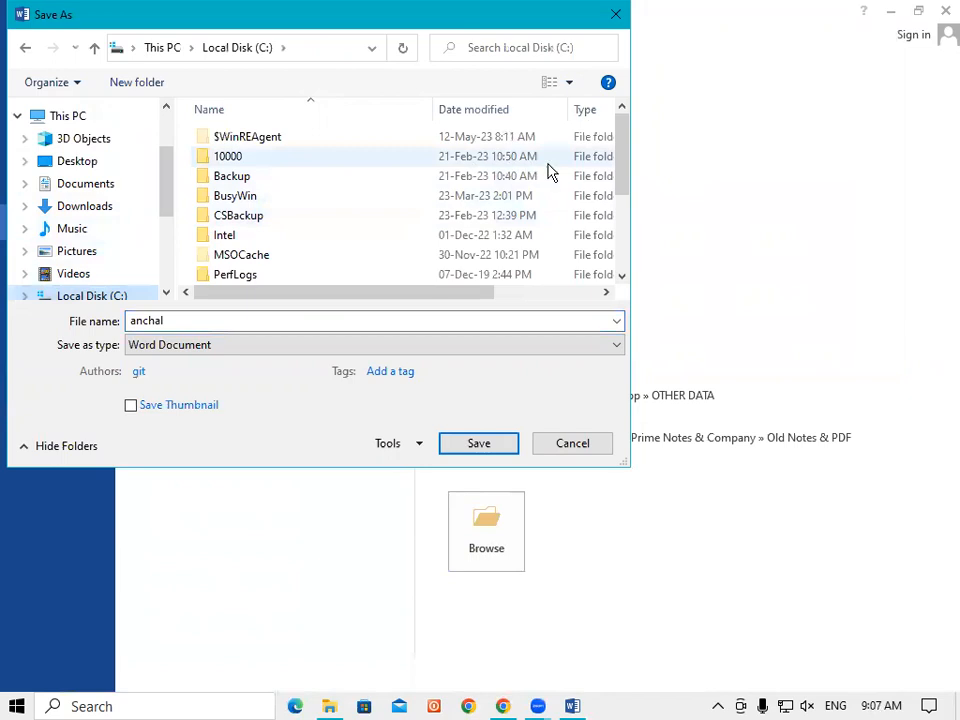
left_click_drag(621, 193, 630, 300)
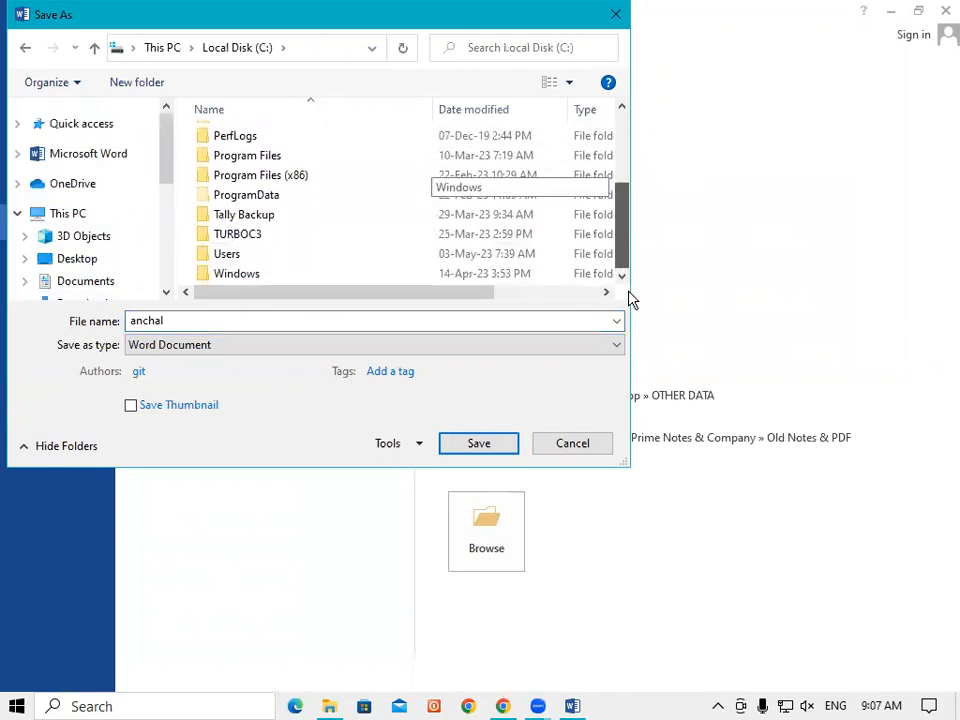
right_click(280, 278)
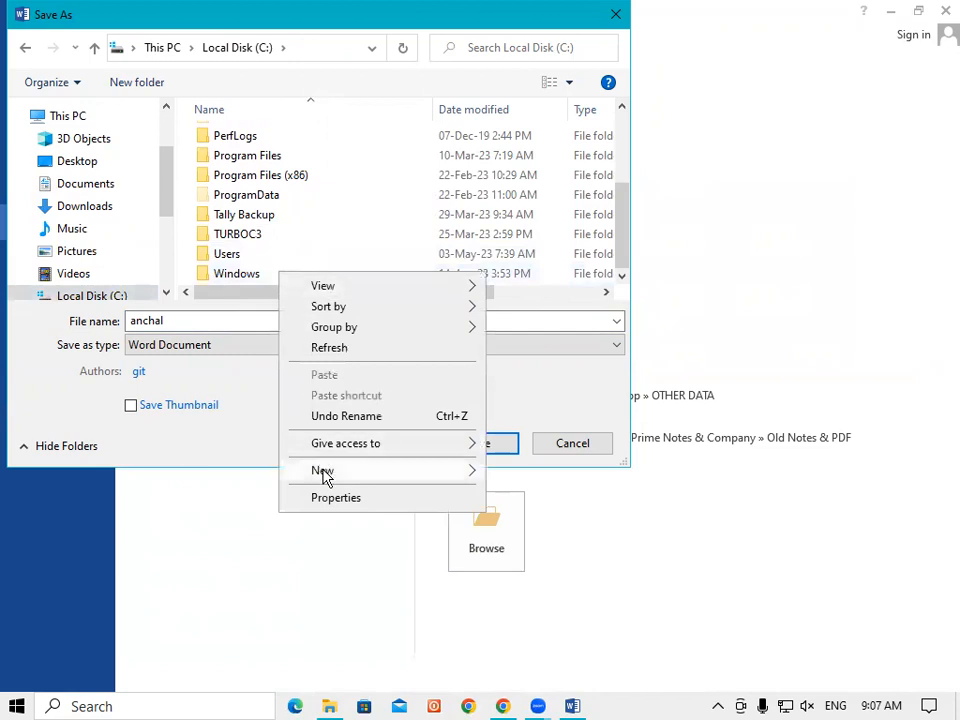
mouse_move(322, 478)
left_click(540, 175)
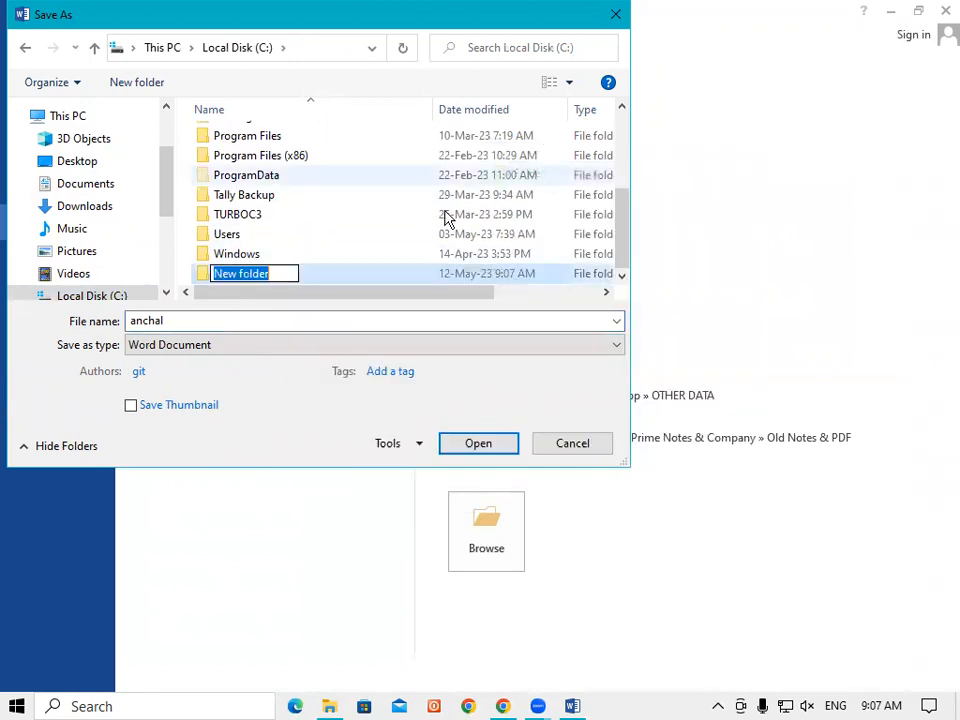
key("BackSpace")
type("anchal")
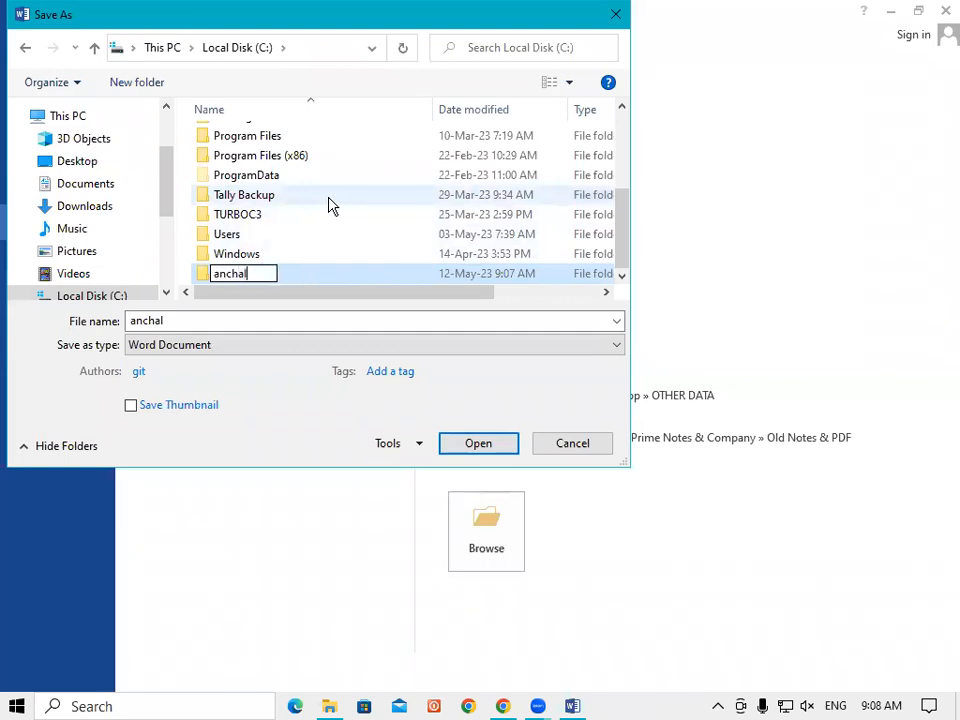
left_click(420, 447)
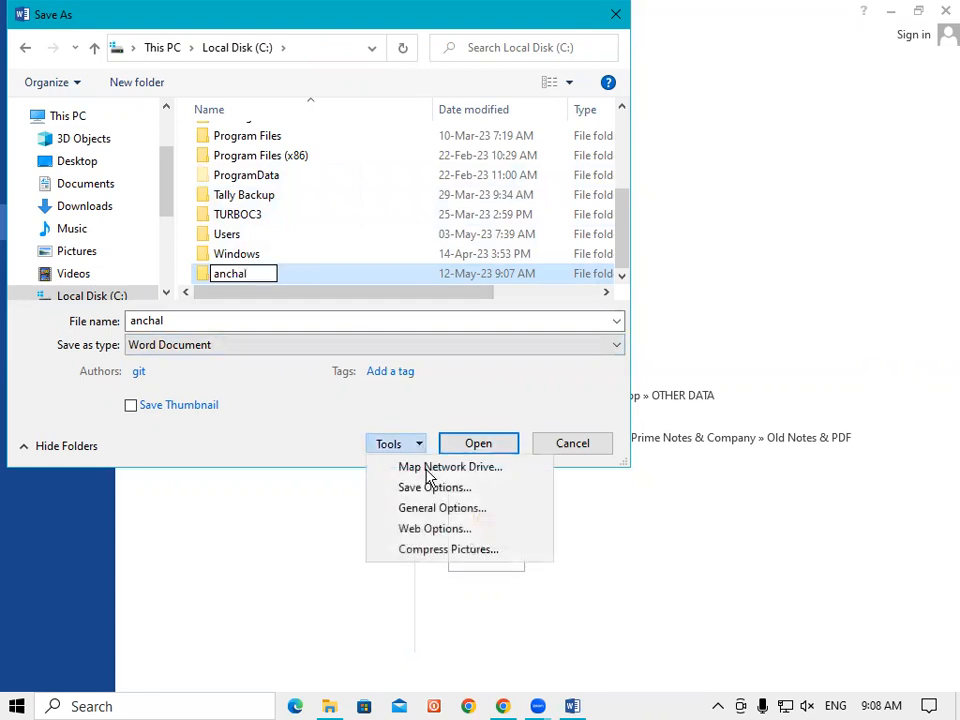
Step: Clear both the open and modify passwords in General Options, then save as anchal inside the anchal folder
left_click(446, 518)
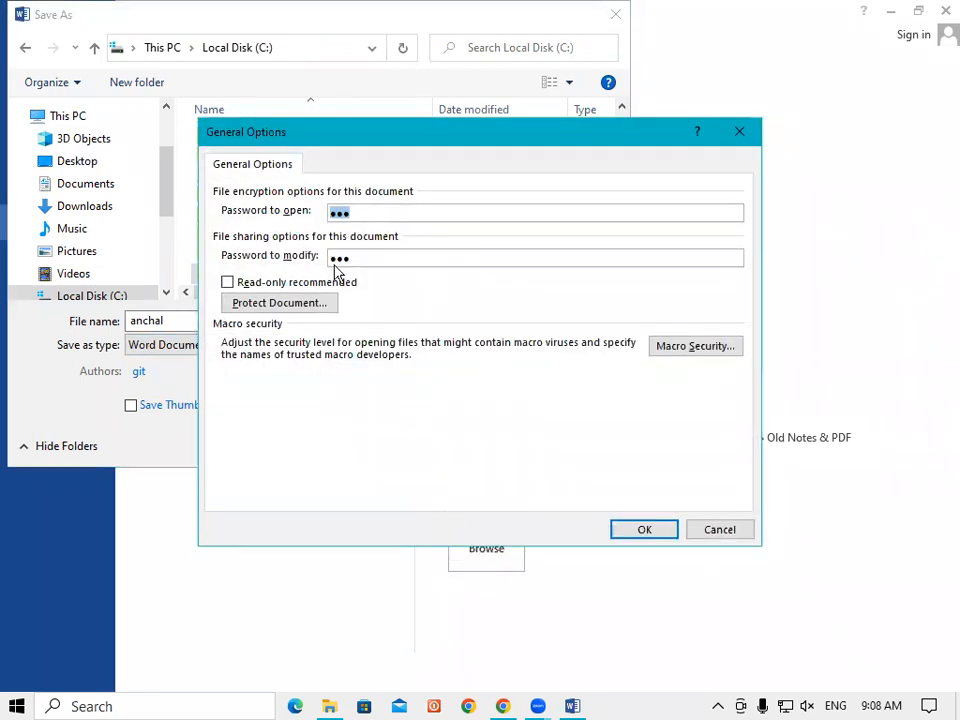
key("BackSpace")
left_click(370, 259)
key("BackSpace")
key("BackSpace")
key("BackSpace")
left_click(645, 530)
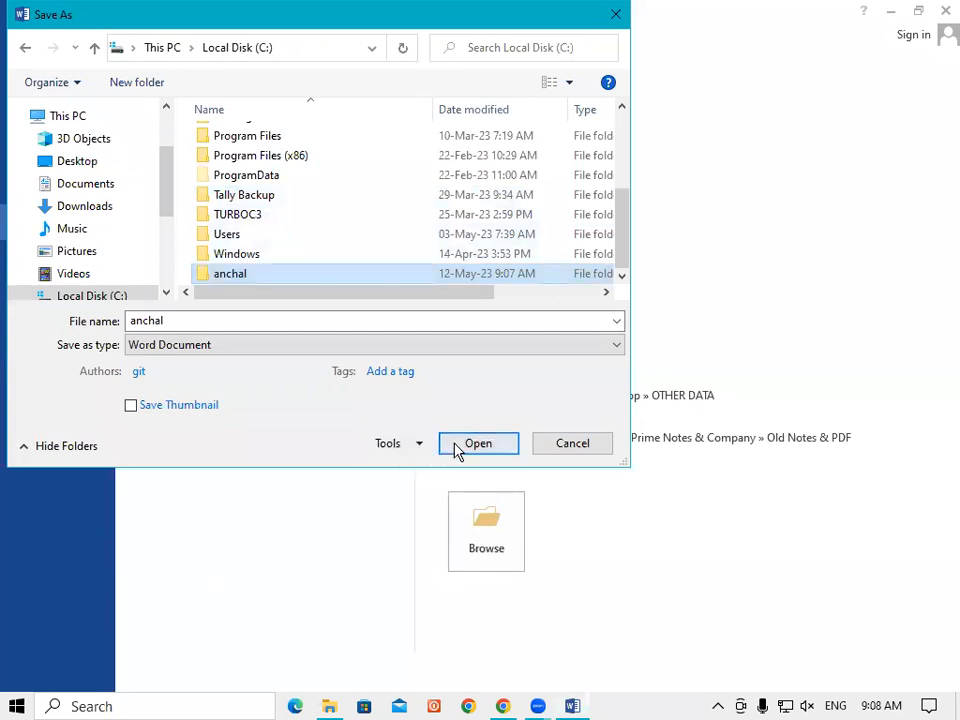
left_click(453, 449)
left_click(477, 446)
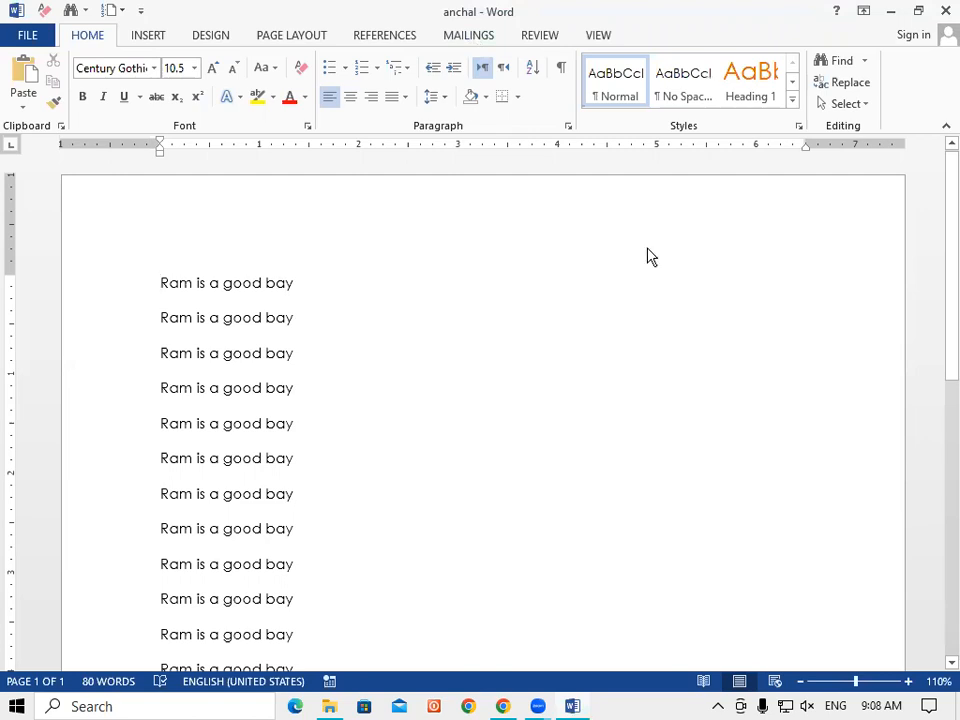
Step: Close Word, then open the unprotected anchal file from C:\anchal in File Explorer
left_click(945, 15)
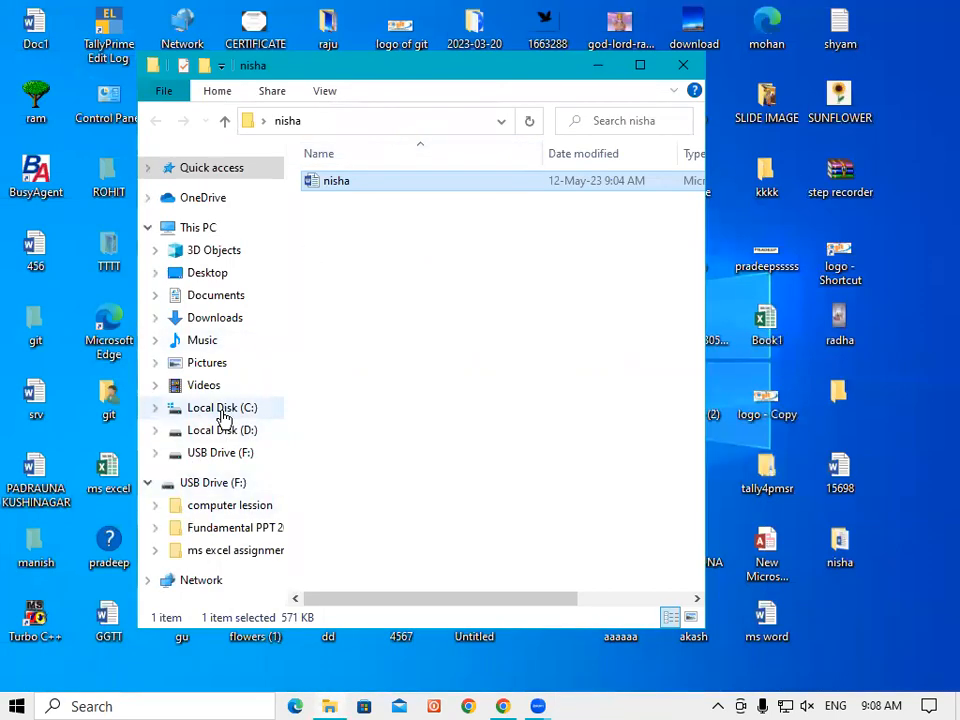
left_click(238, 410)
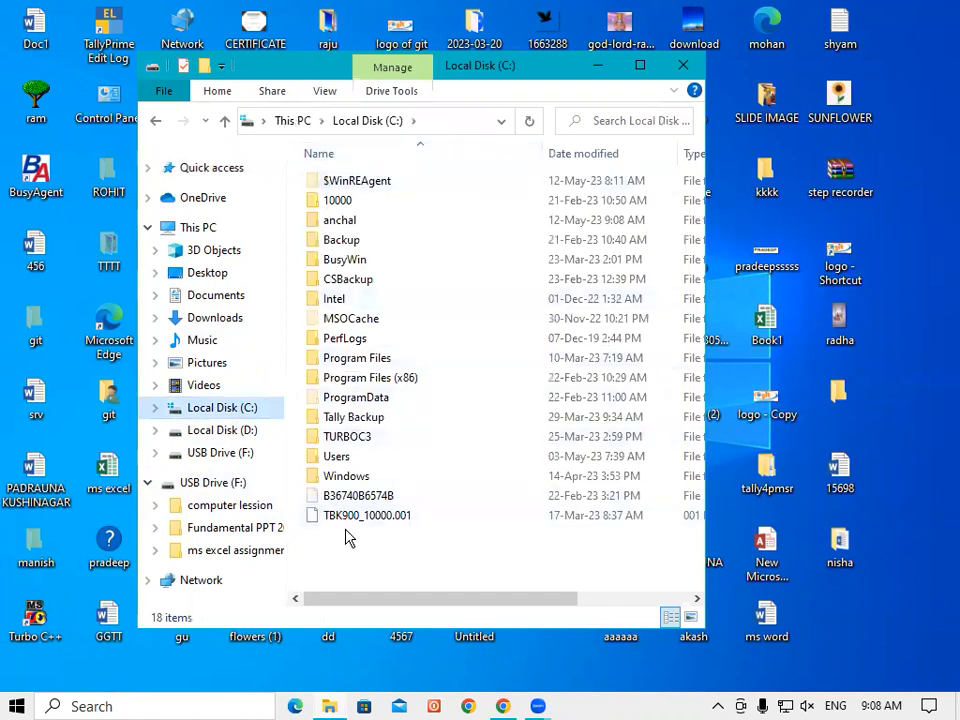
left_click(343, 224)
double_click(352, 225)
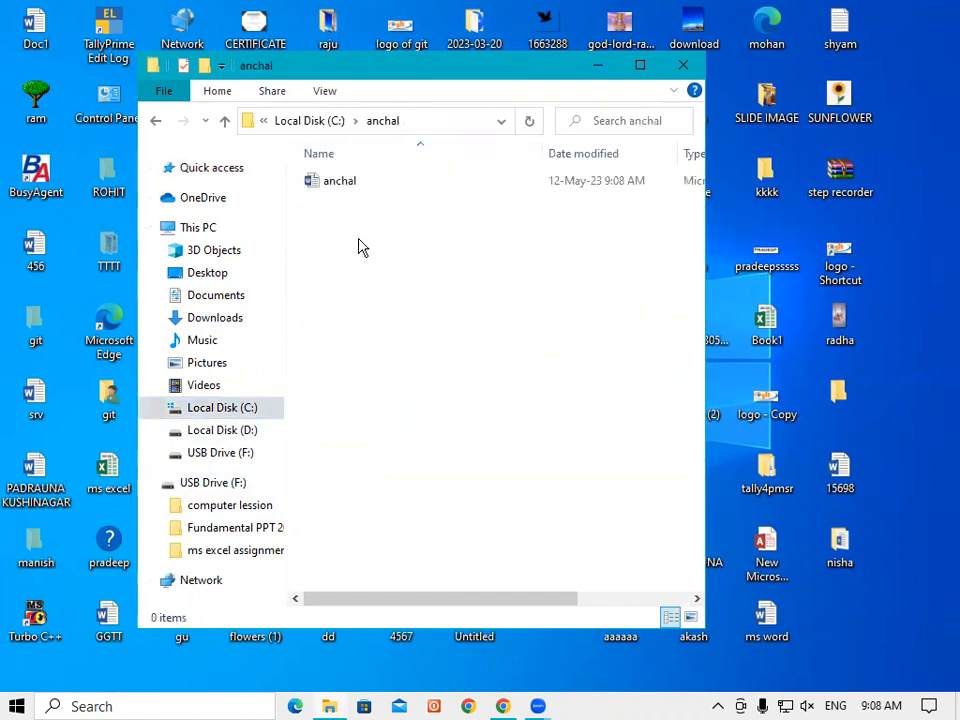
double_click(345, 186)
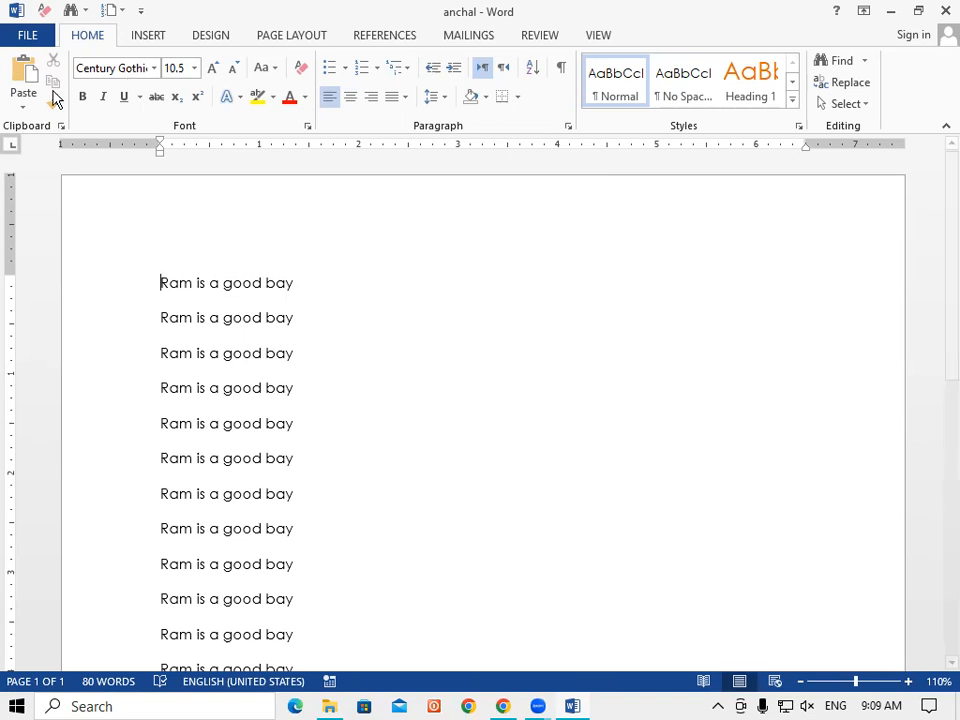
left_click(24, 42)
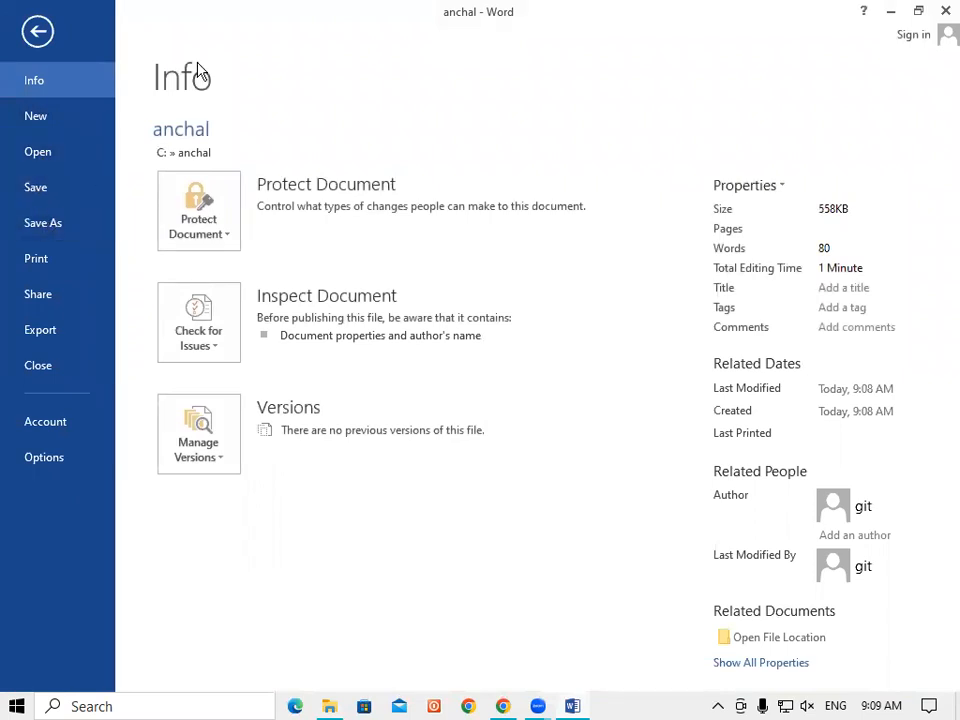
left_click(37, 32)
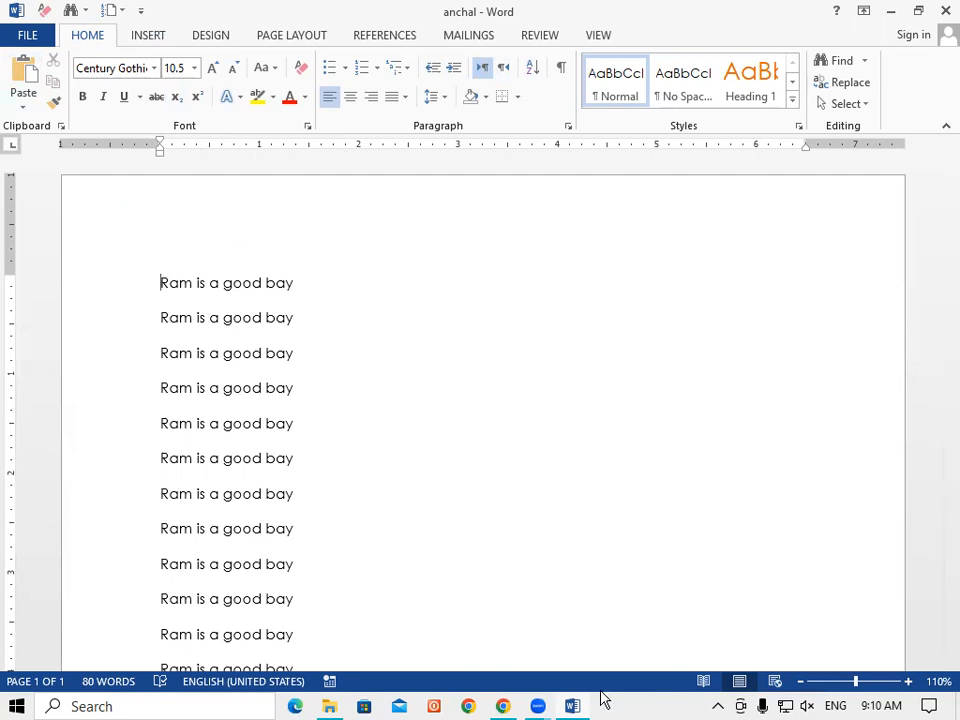
left_click(601, 693)
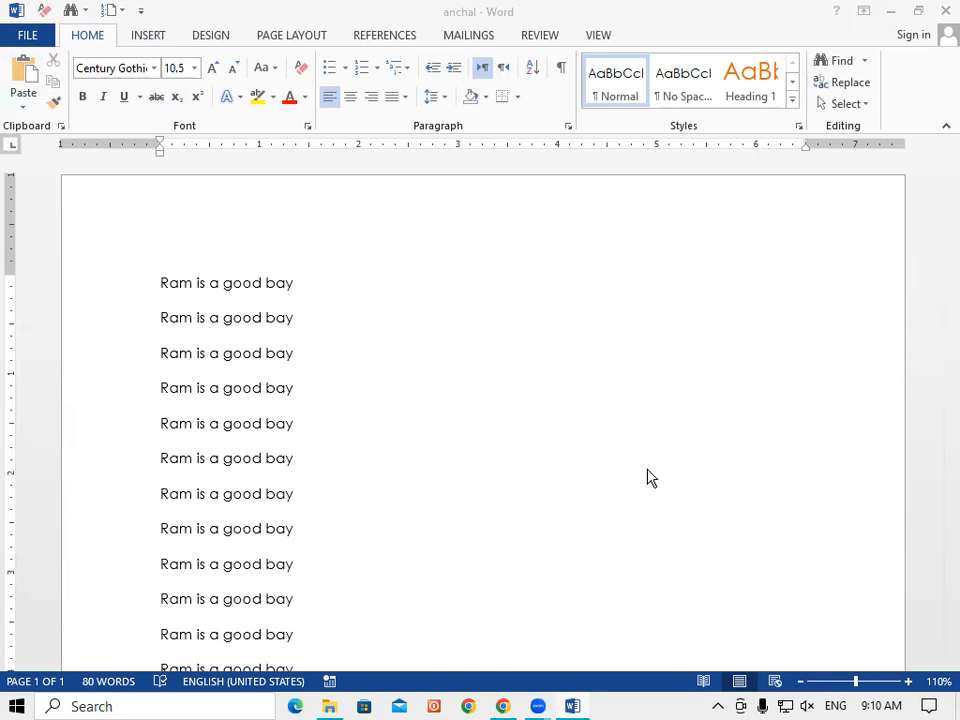